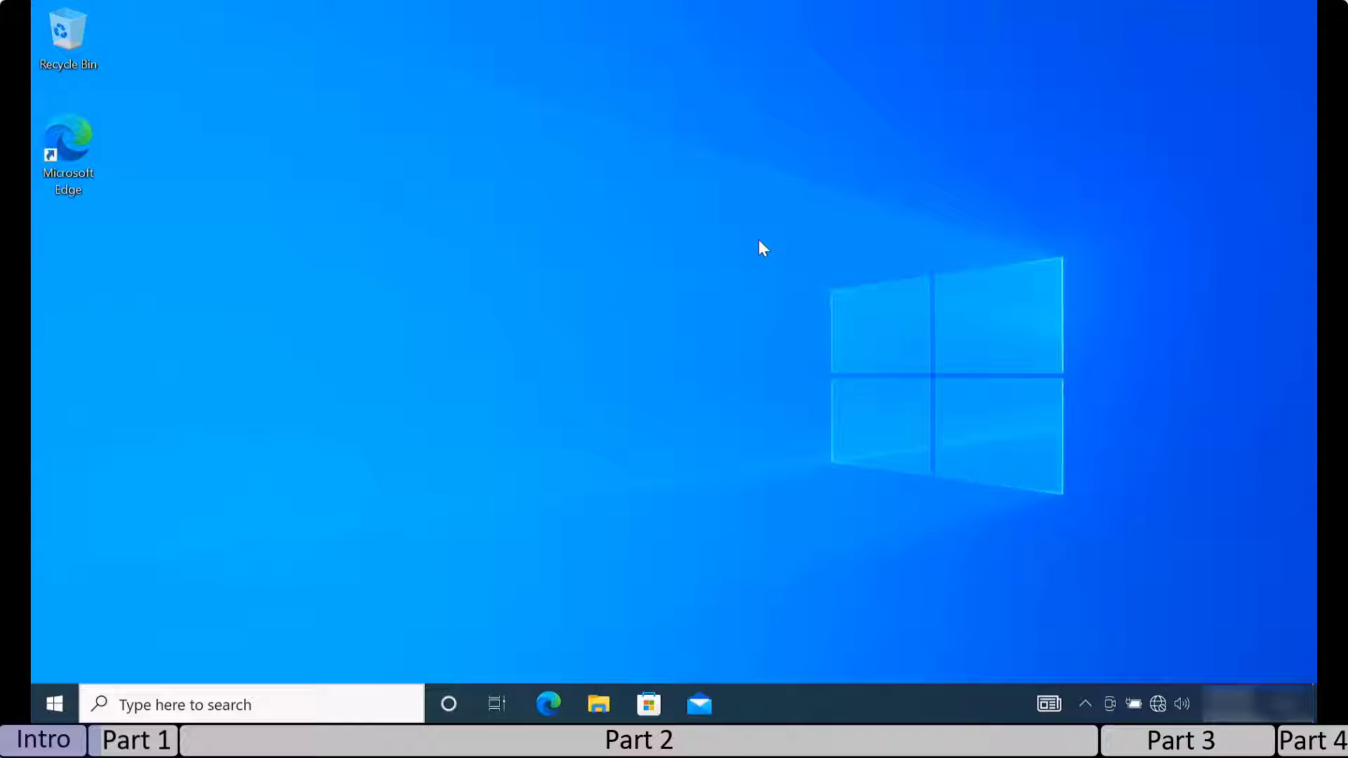
- Open the Start menu's power options to reboot Windows into recovery mode
click(53, 703)
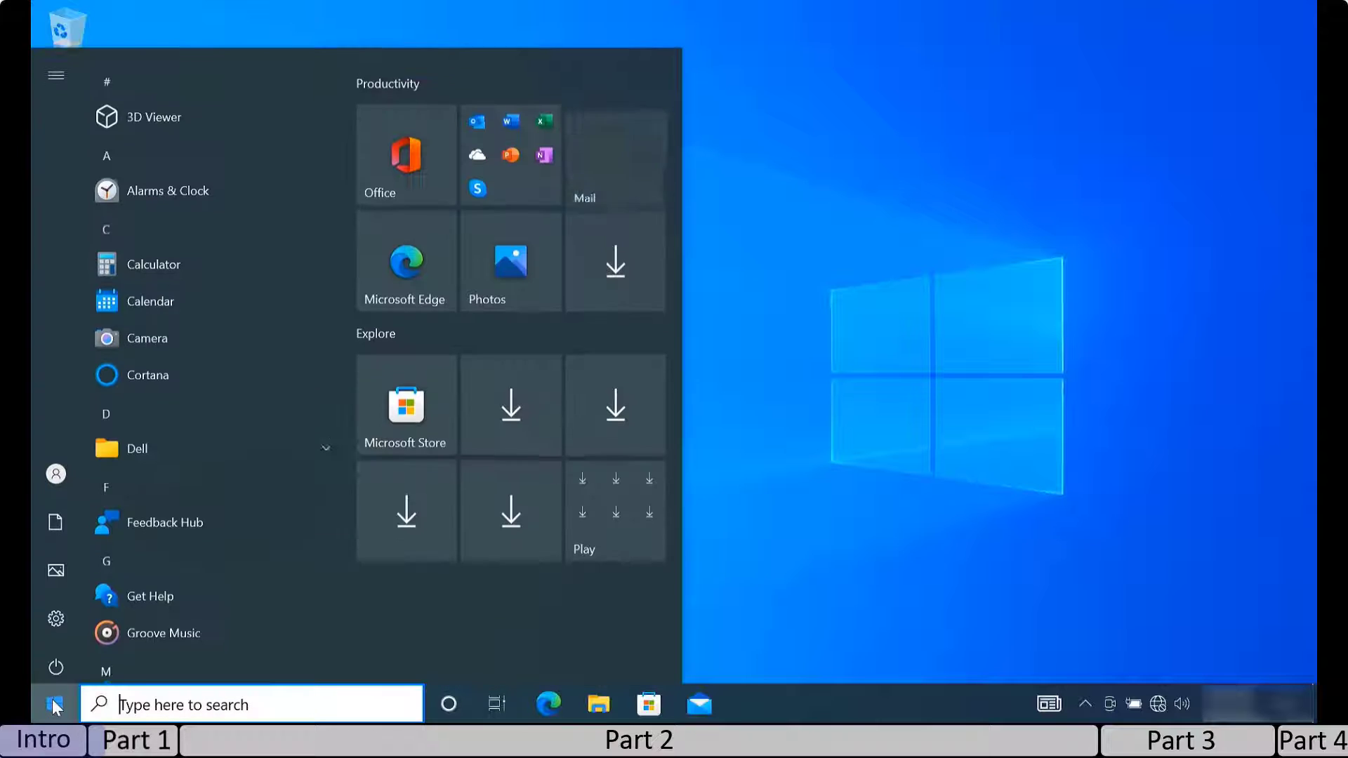
click(63, 659)
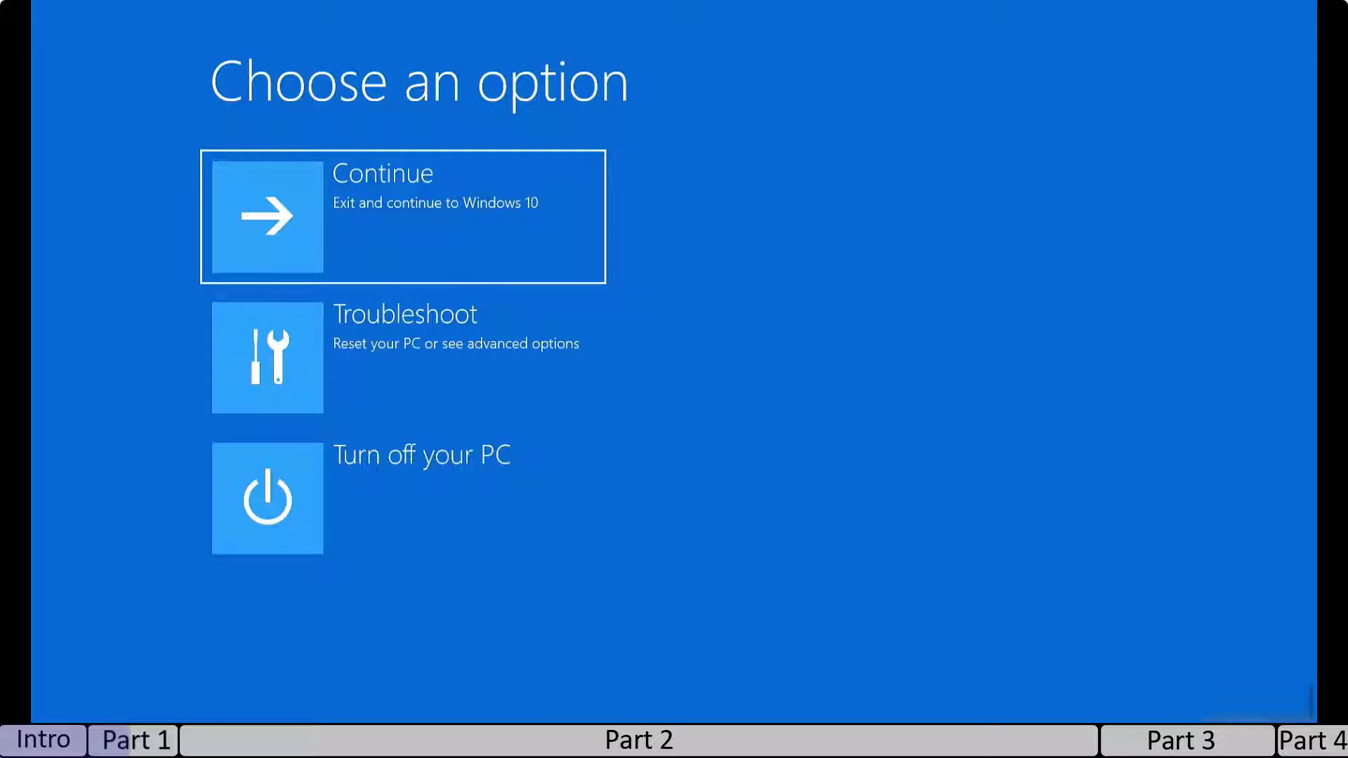
- Reset this PC, removing everything, with a local reinstall and a full drive clean
click(379, 364)
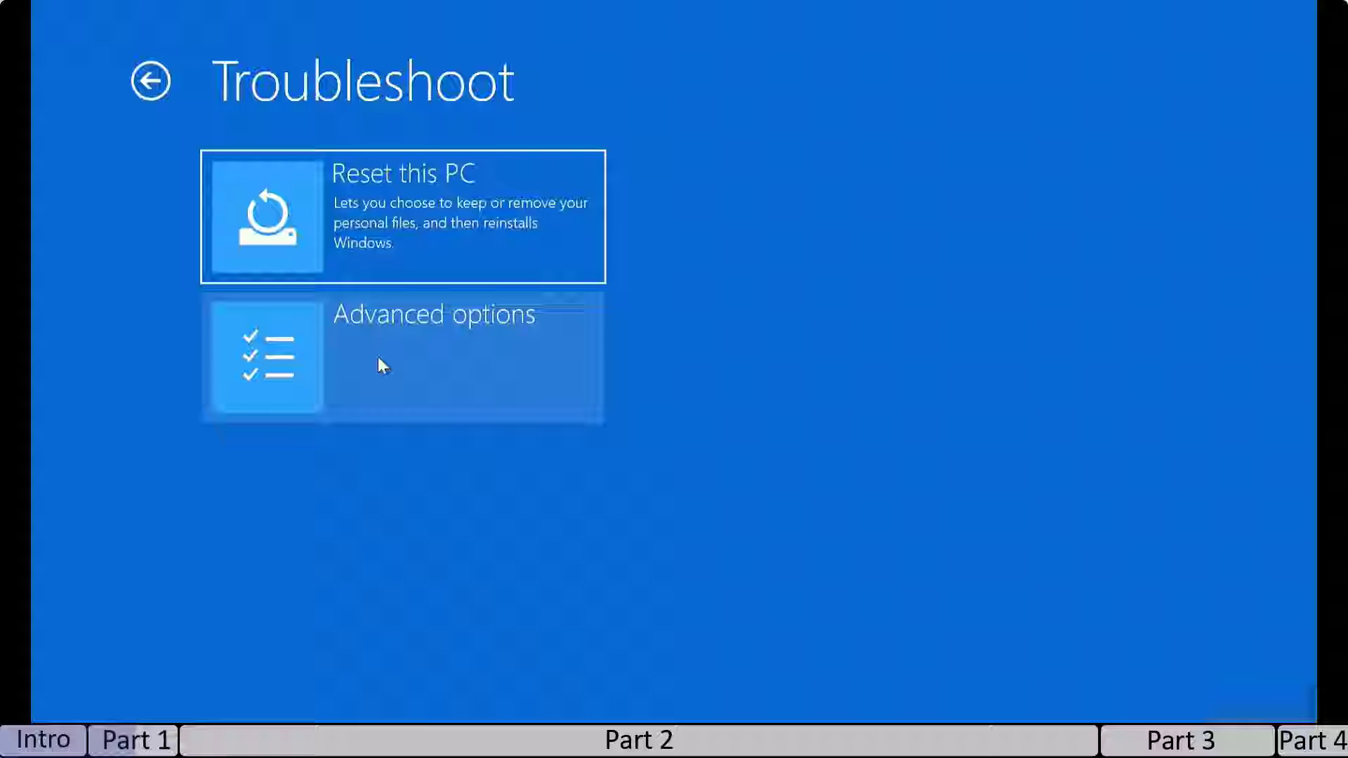
click(389, 226)
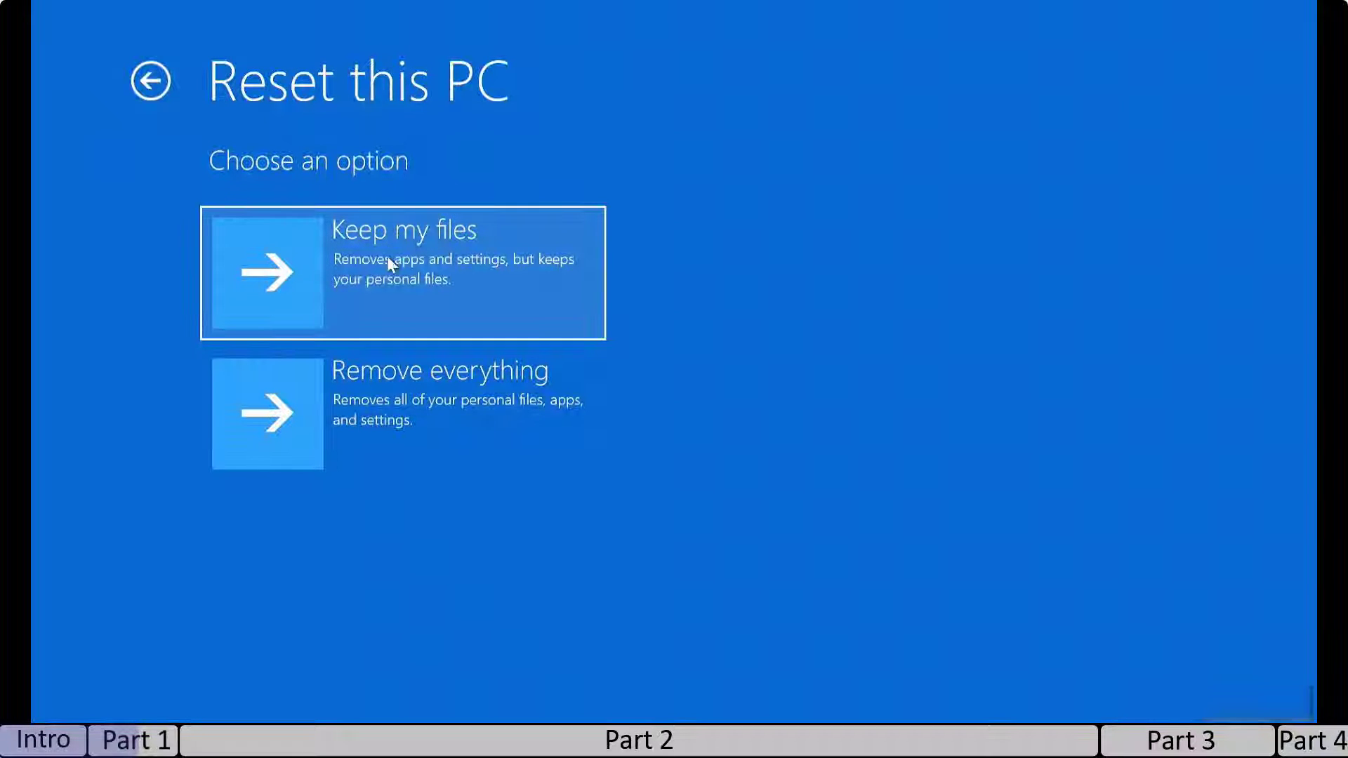
click(384, 389)
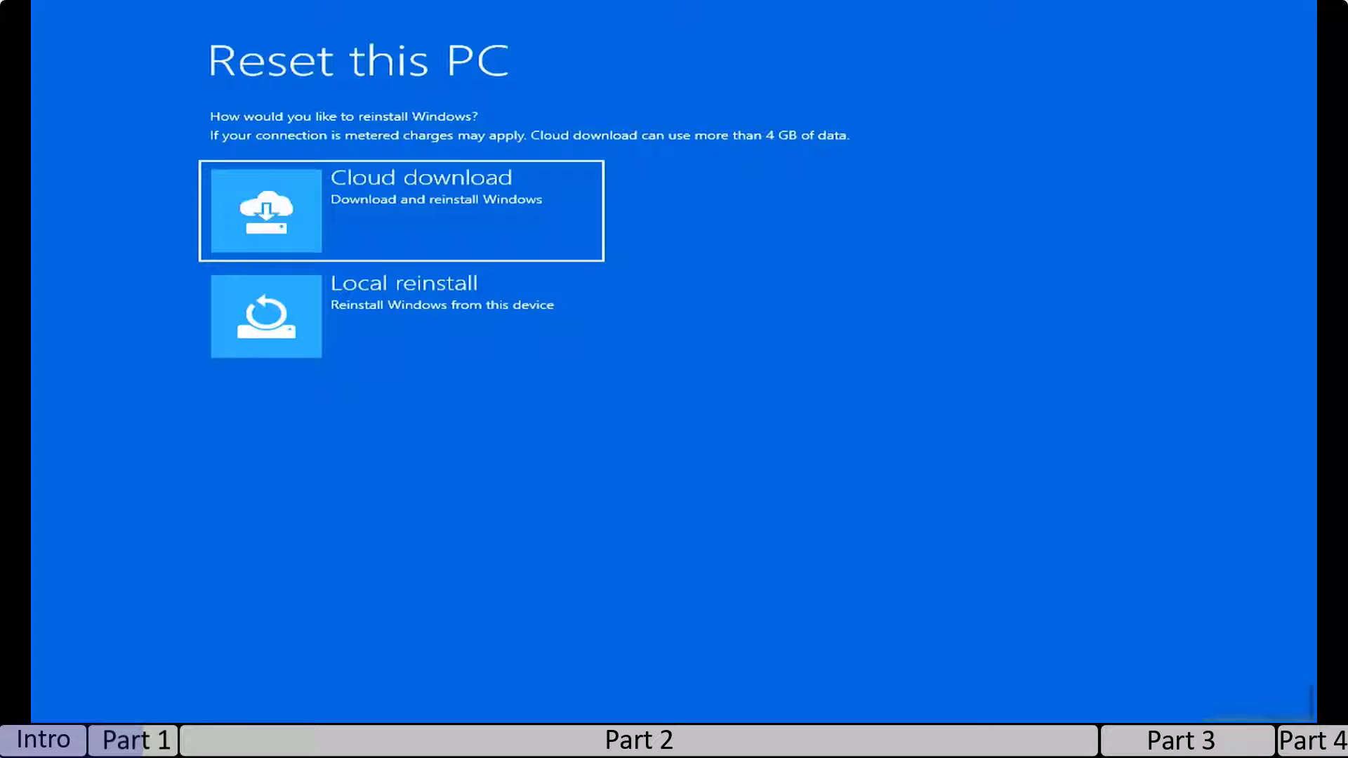
click(371, 314)
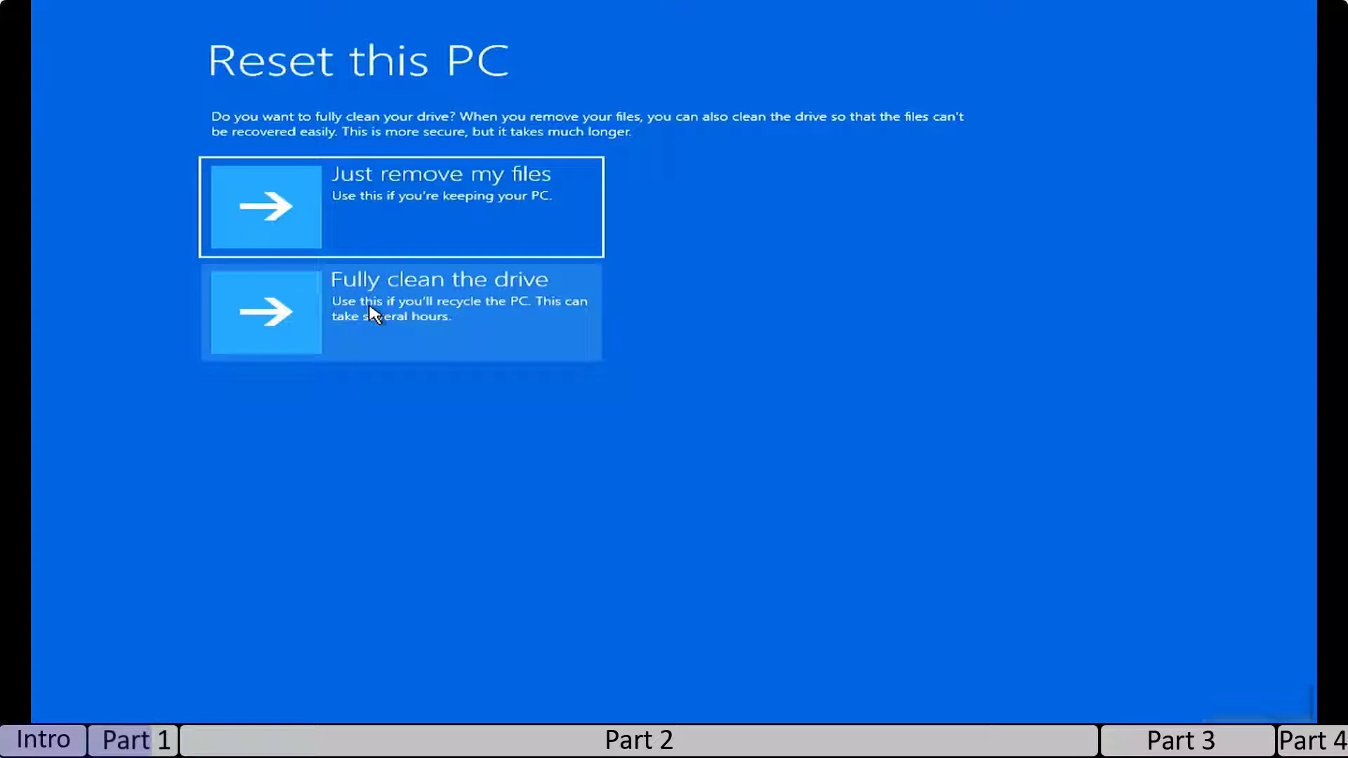
click(371, 314)
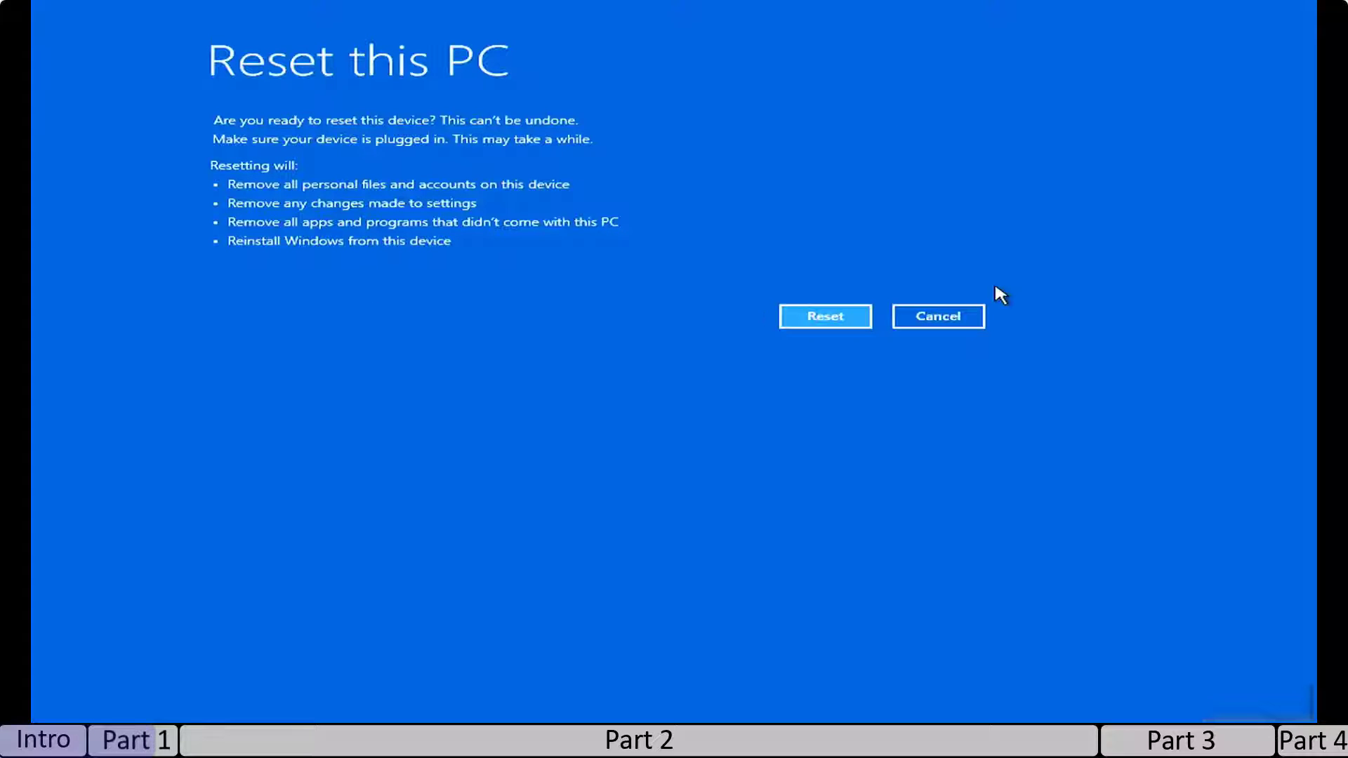
click(819, 317)
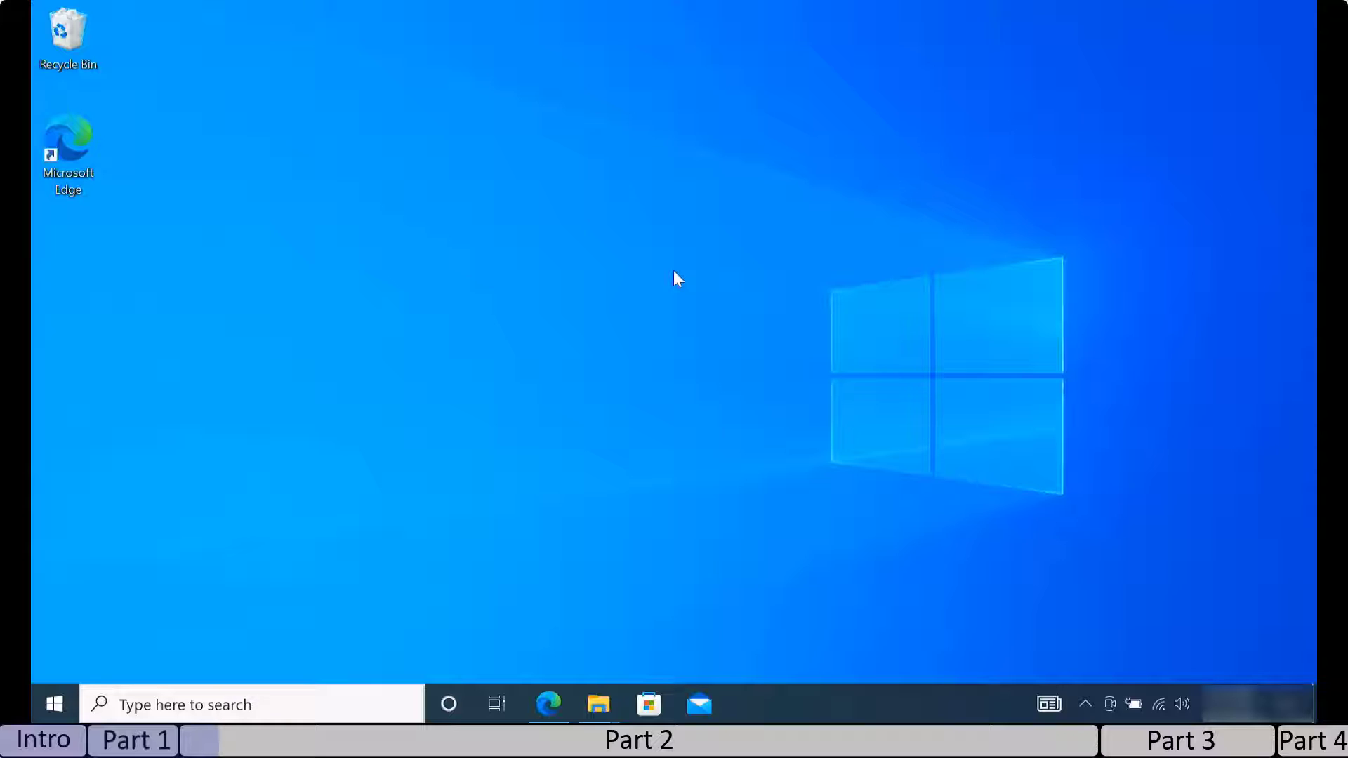
- Download the VeraCrypt Windows installer from the veracrypt.fr Downloads page
click(549, 703)
click(304, 207)
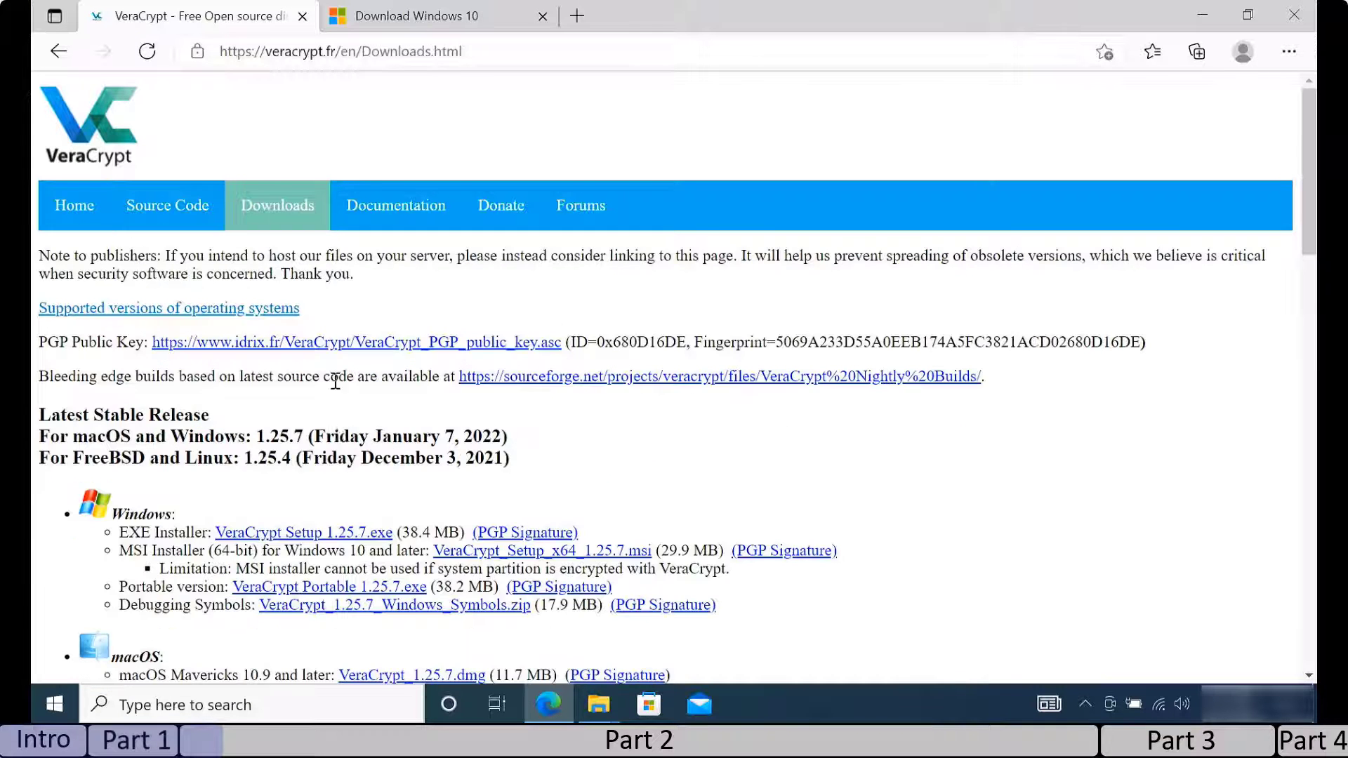
click(334, 537)
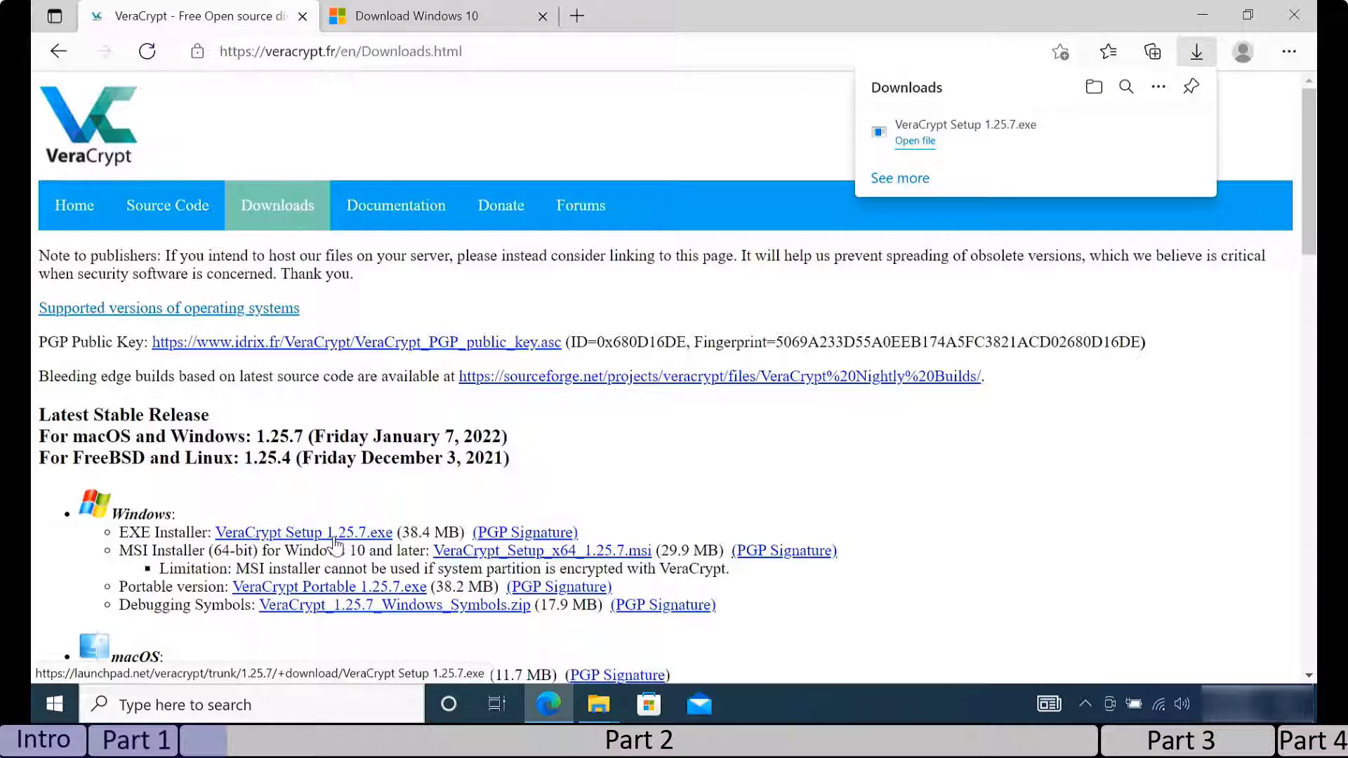
- Download the Windows 10 Media Creation Tool and open the Downloads folder
click(435, 18)
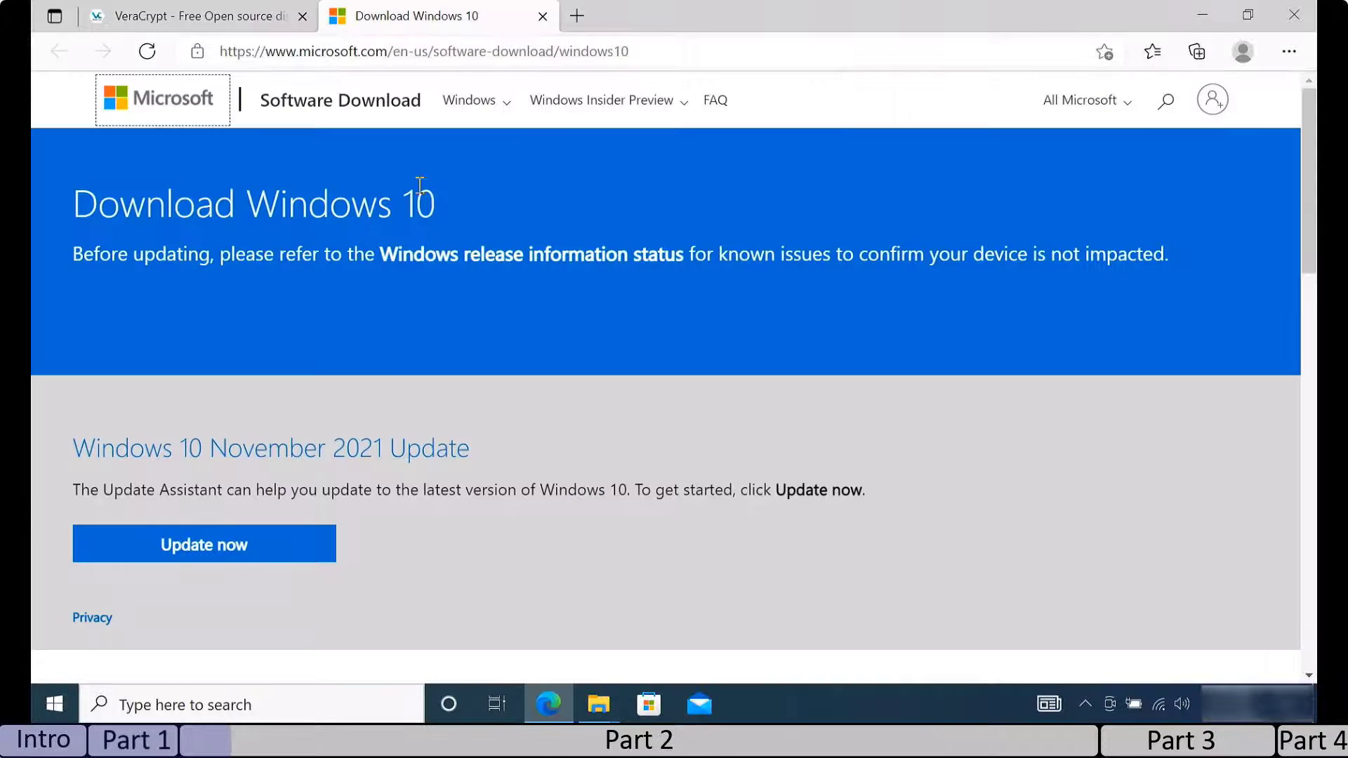
scroll(439, 310, down, 3)
click(261, 493)
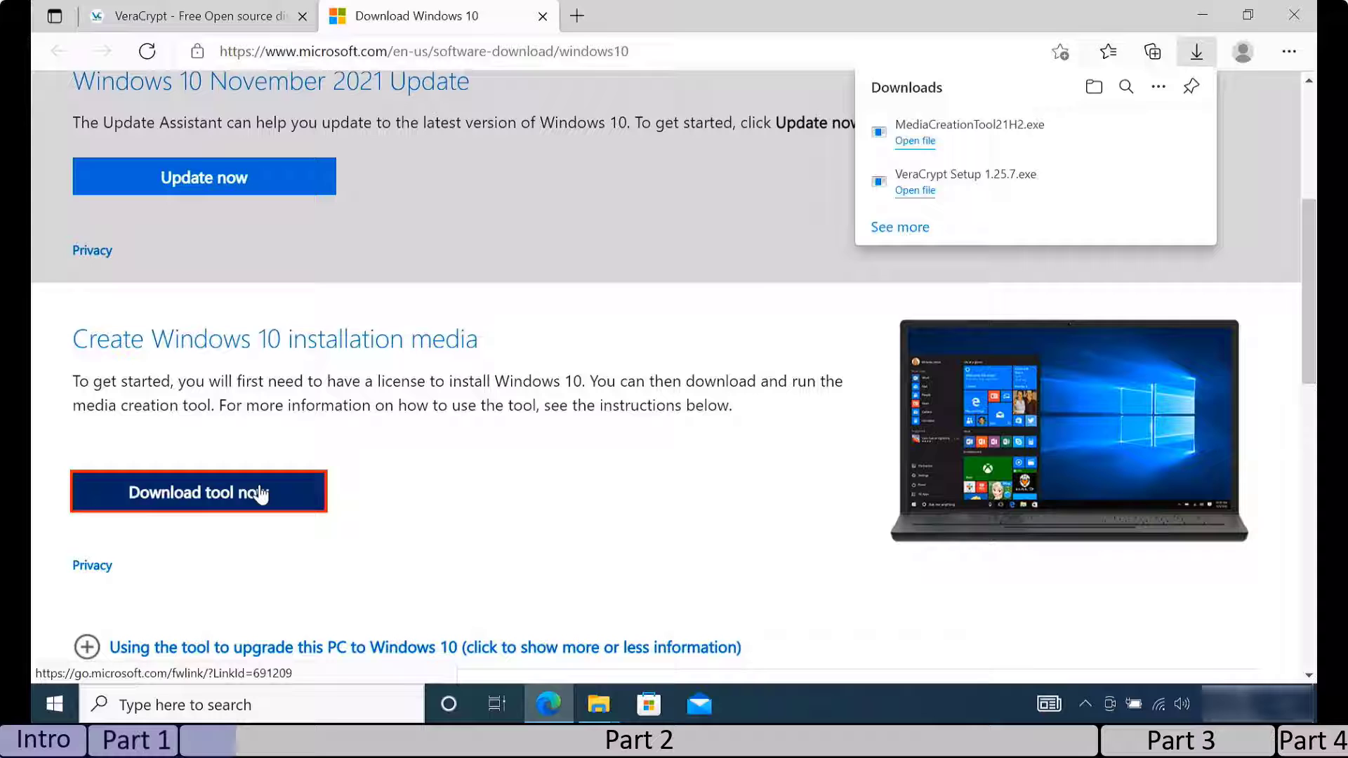
click(1096, 91)
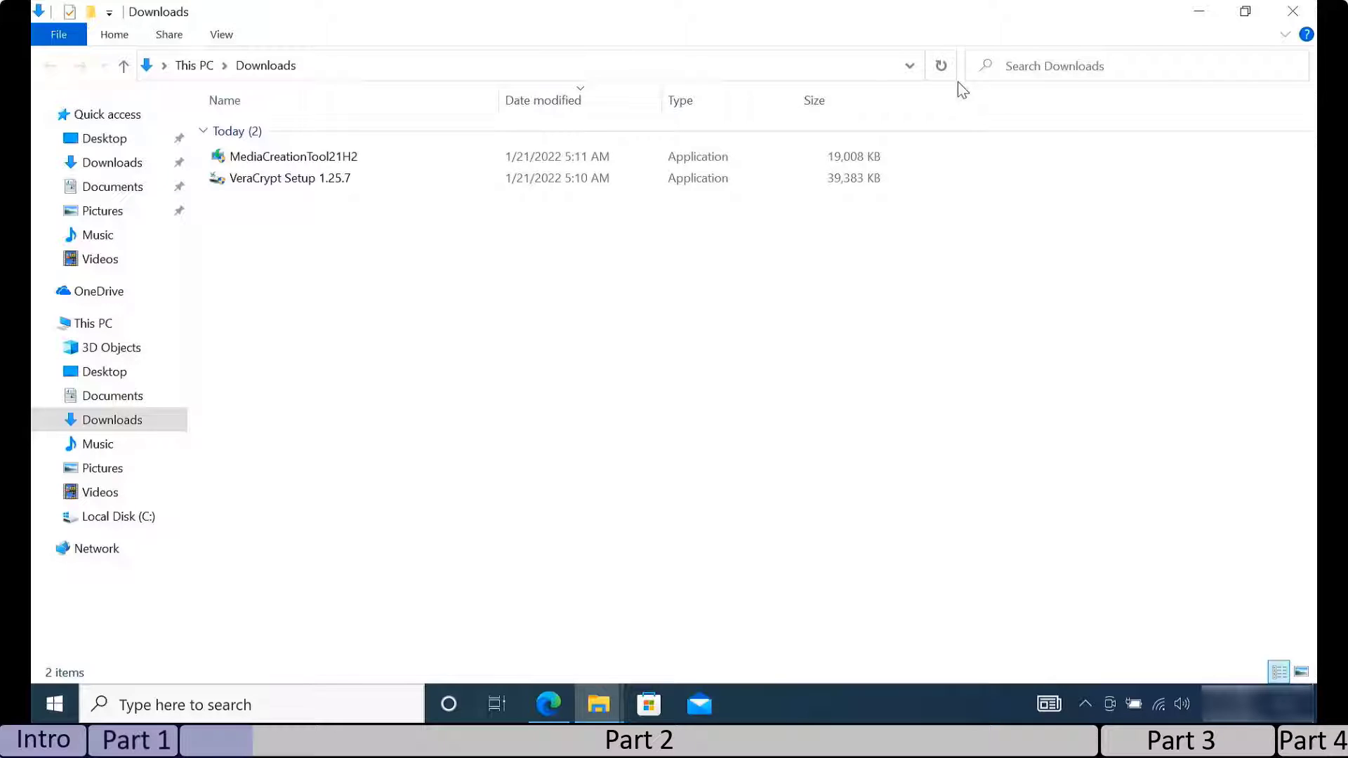
- Install VeraCrypt 1.25.7 in English with the default options
double_click(574, 181)
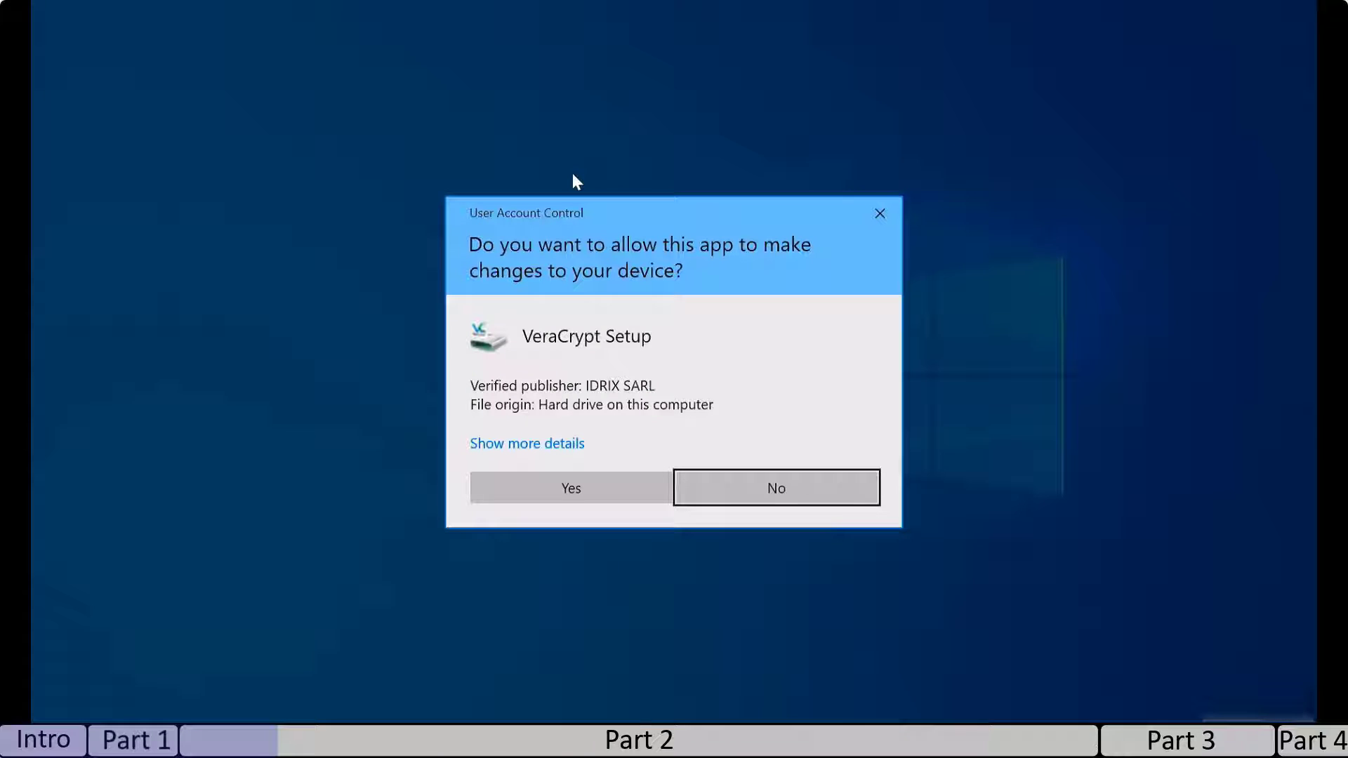
click(566, 487)
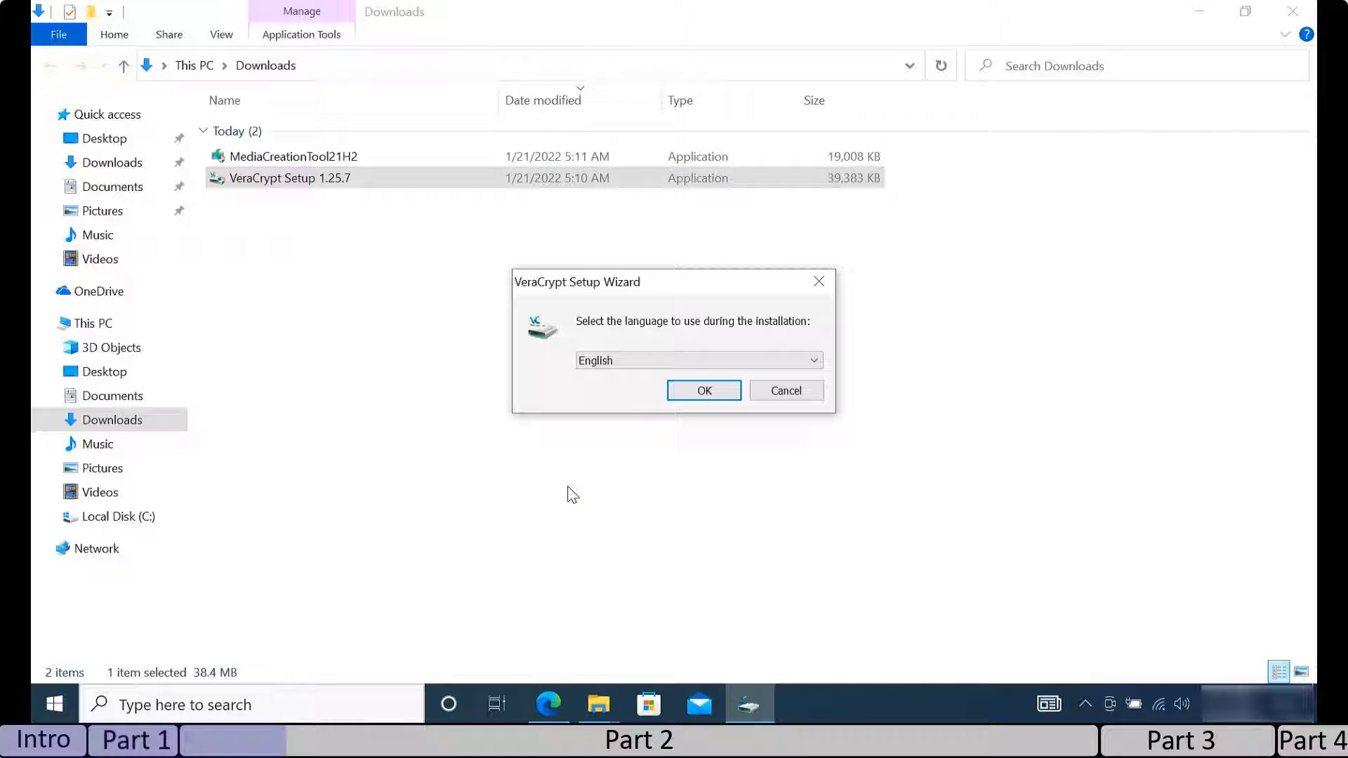
click(688, 393)
click(424, 467)
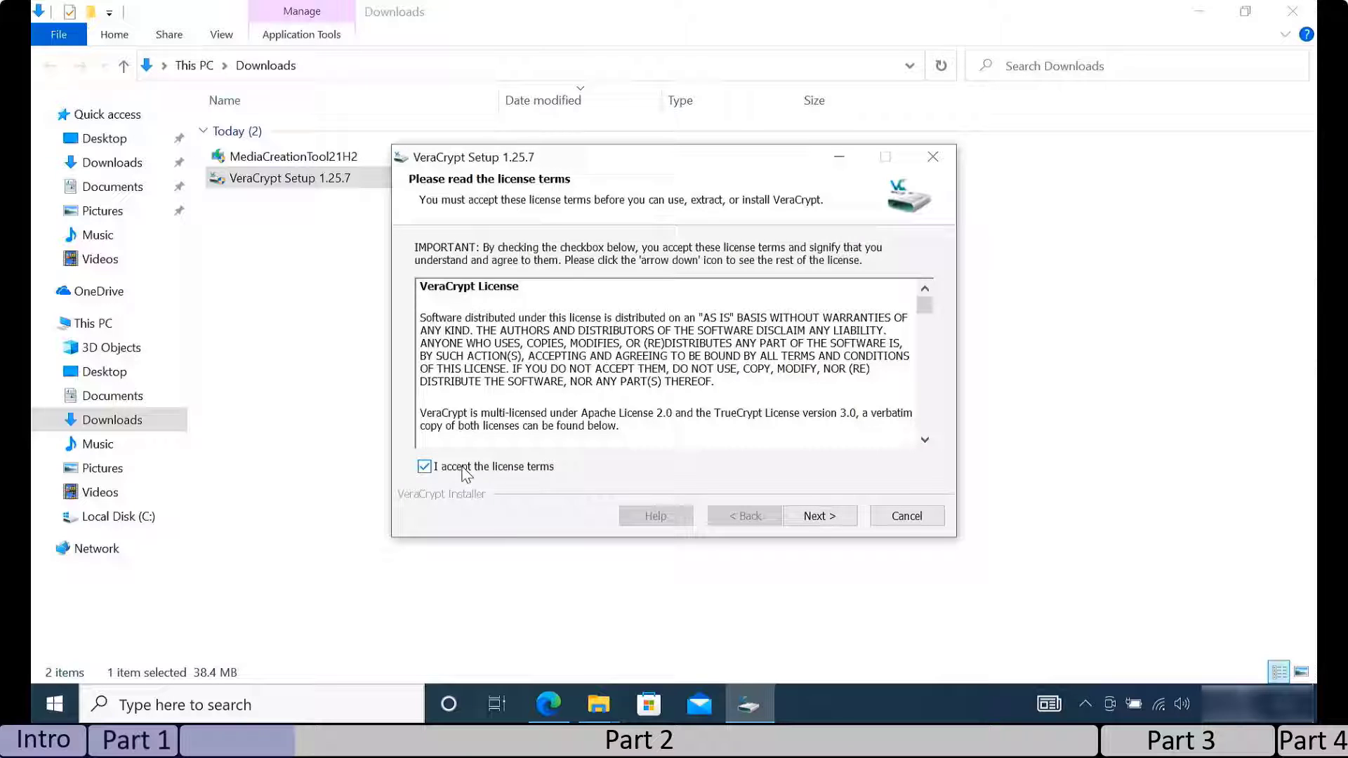
click(822, 516)
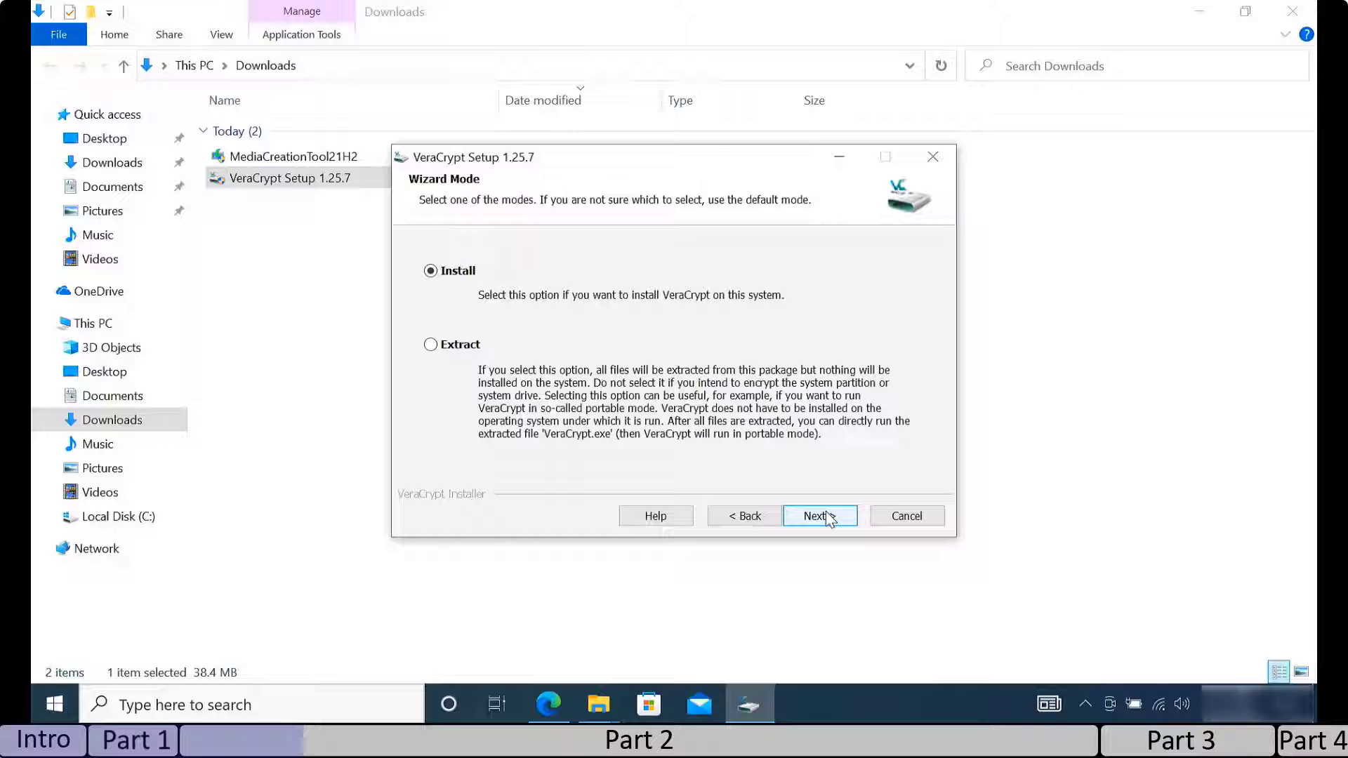
click(826, 516)
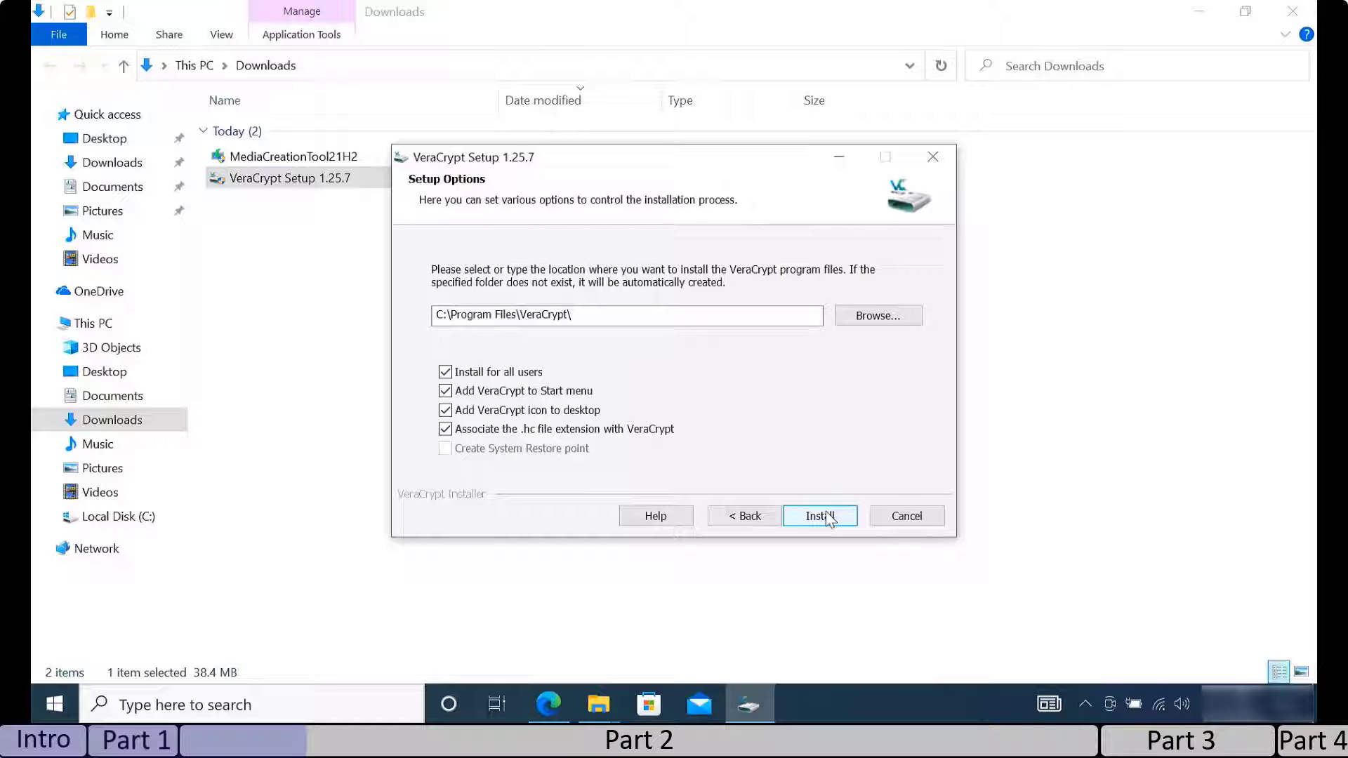
click(826, 517)
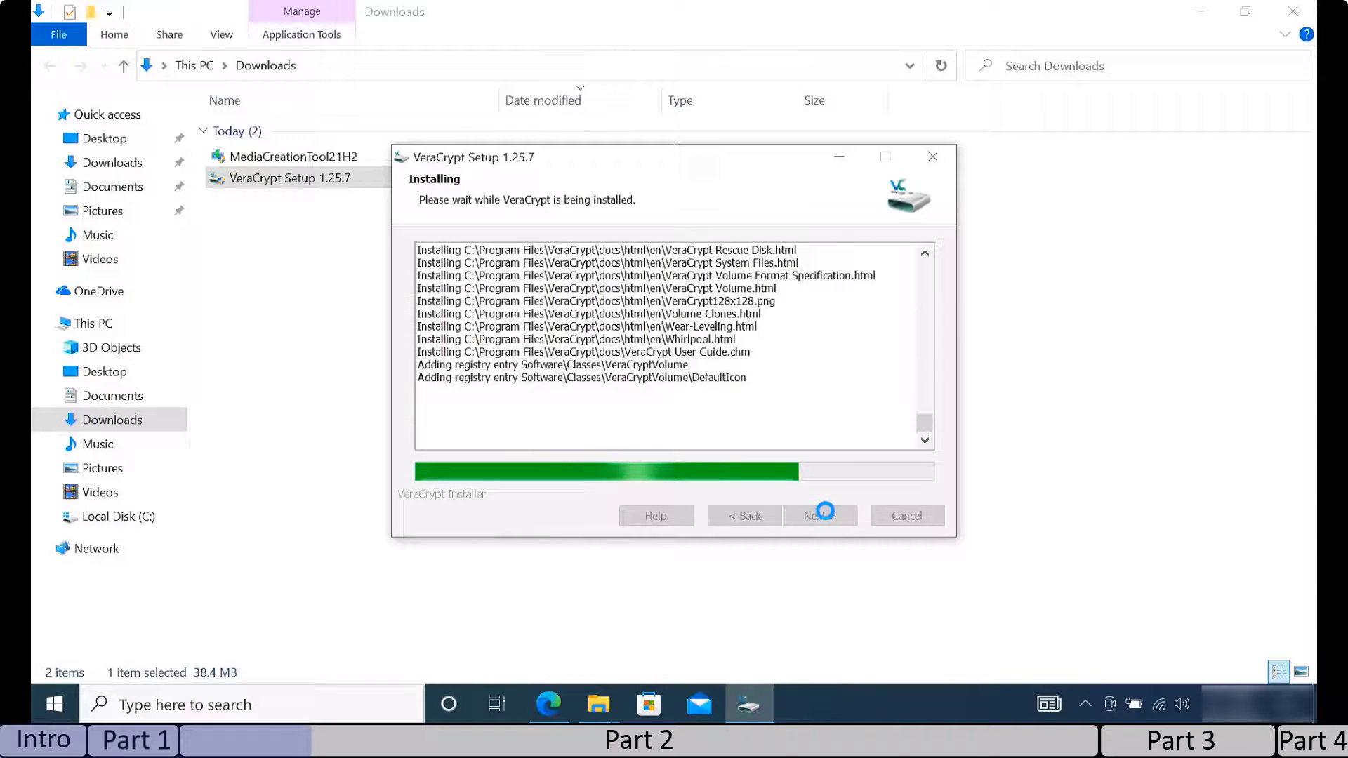
click(803, 427)
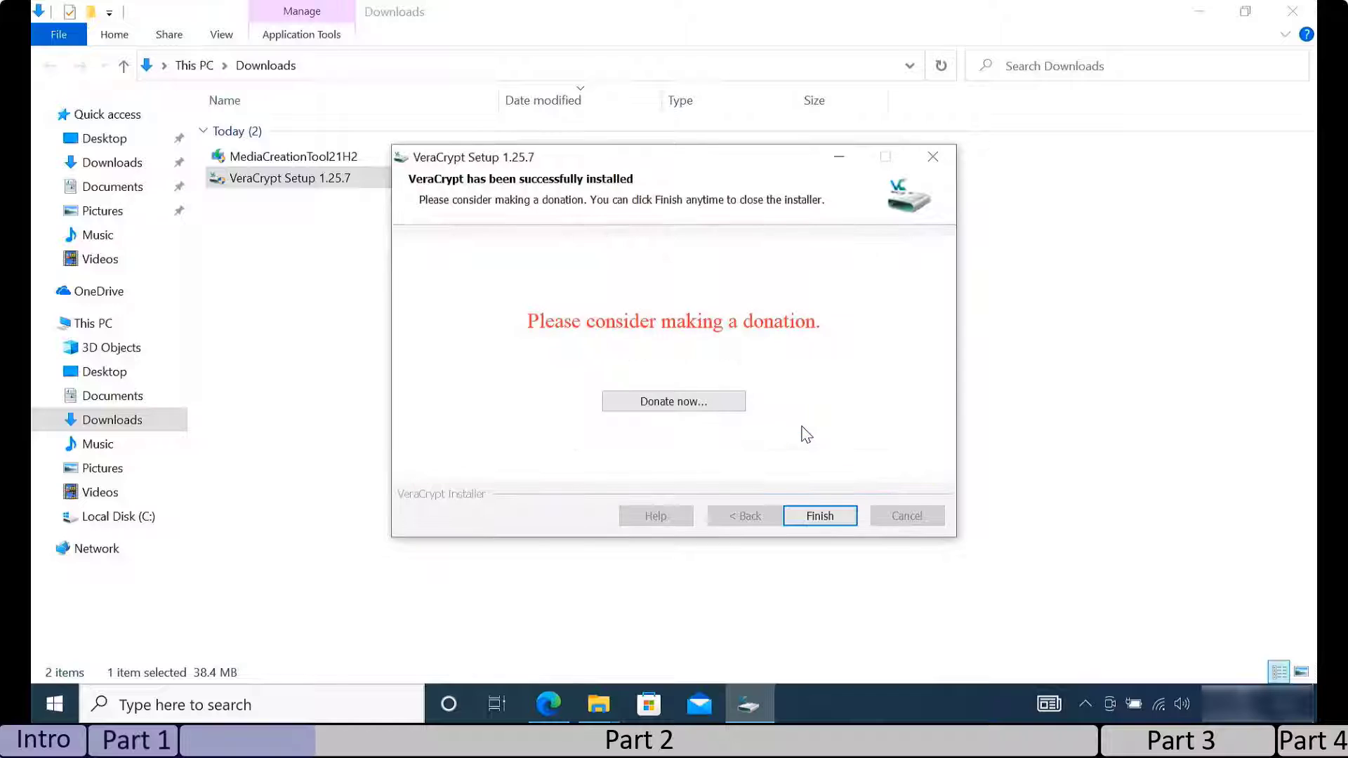
click(822, 518)
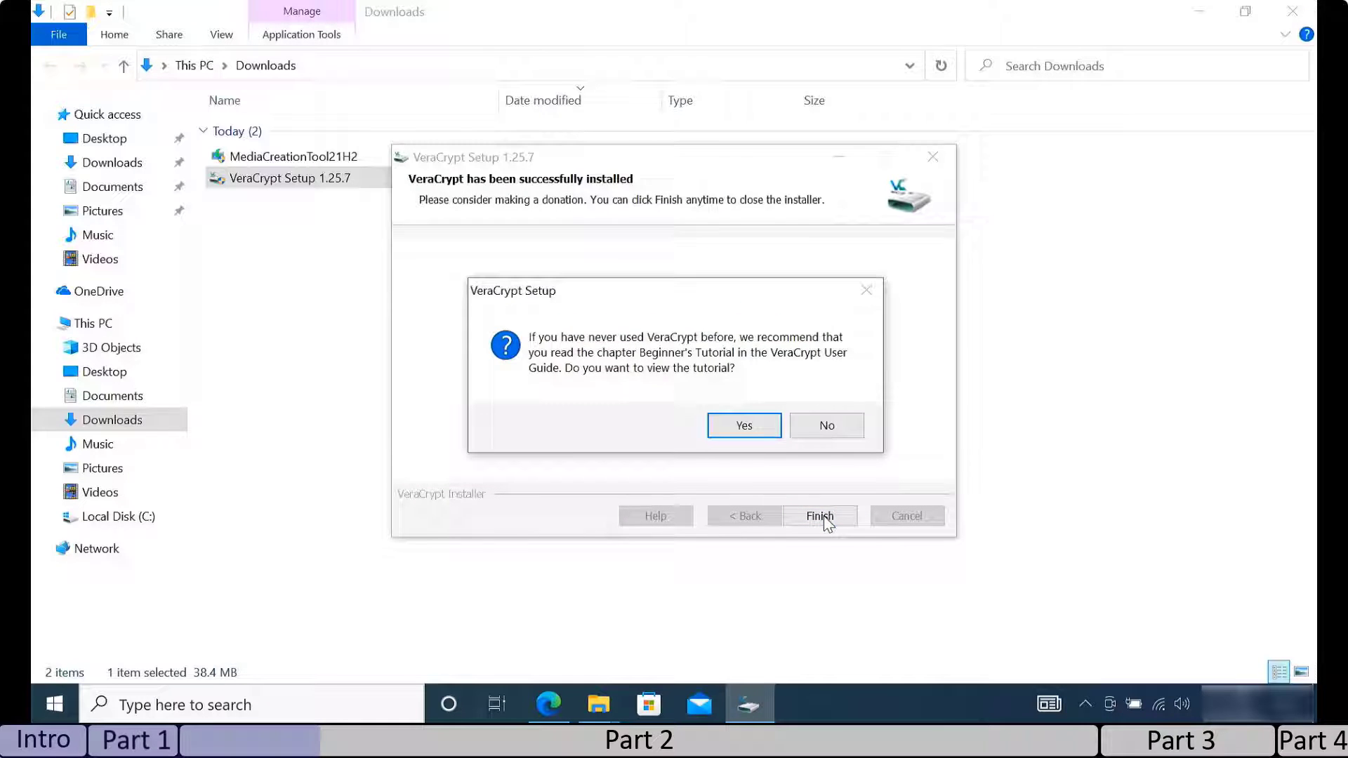
- Decline the tutorial, disable Fast Startup, and restart the PC
click(817, 427)
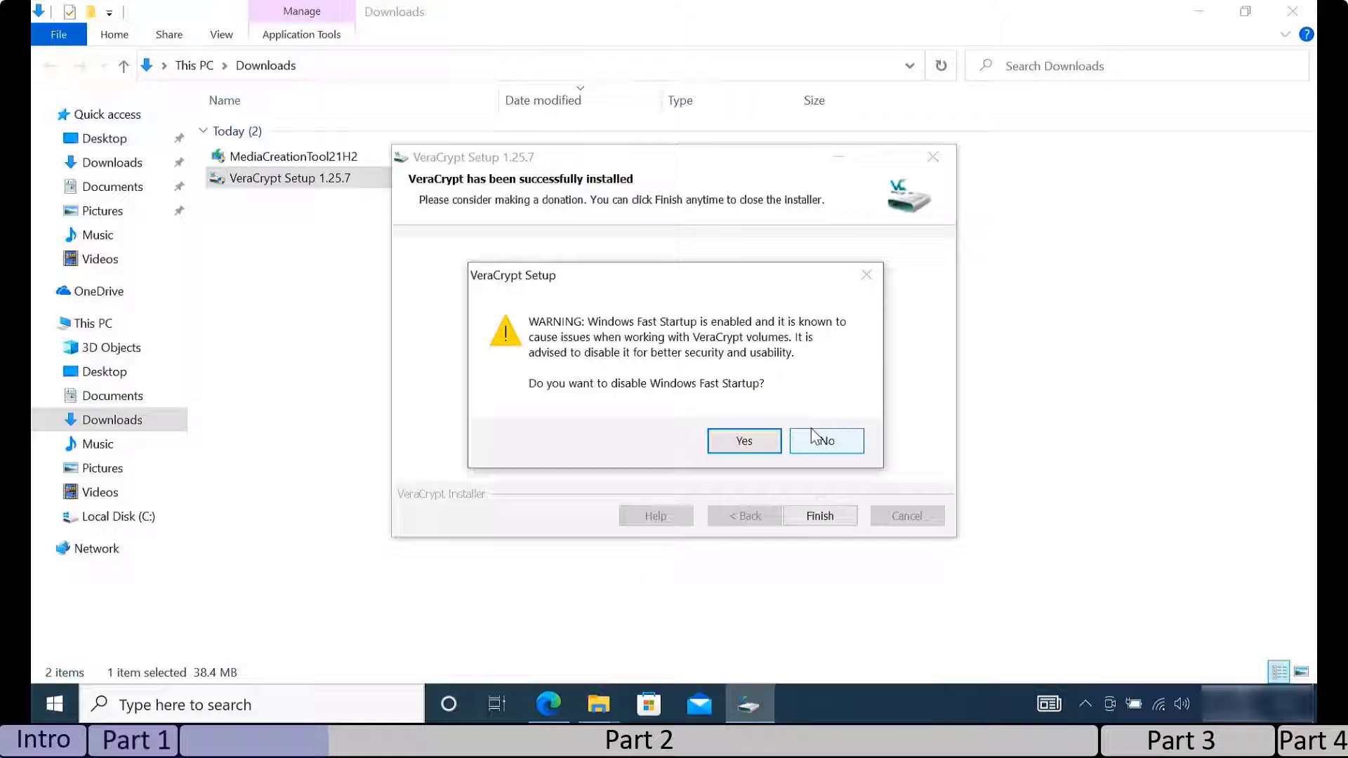
click(761, 443)
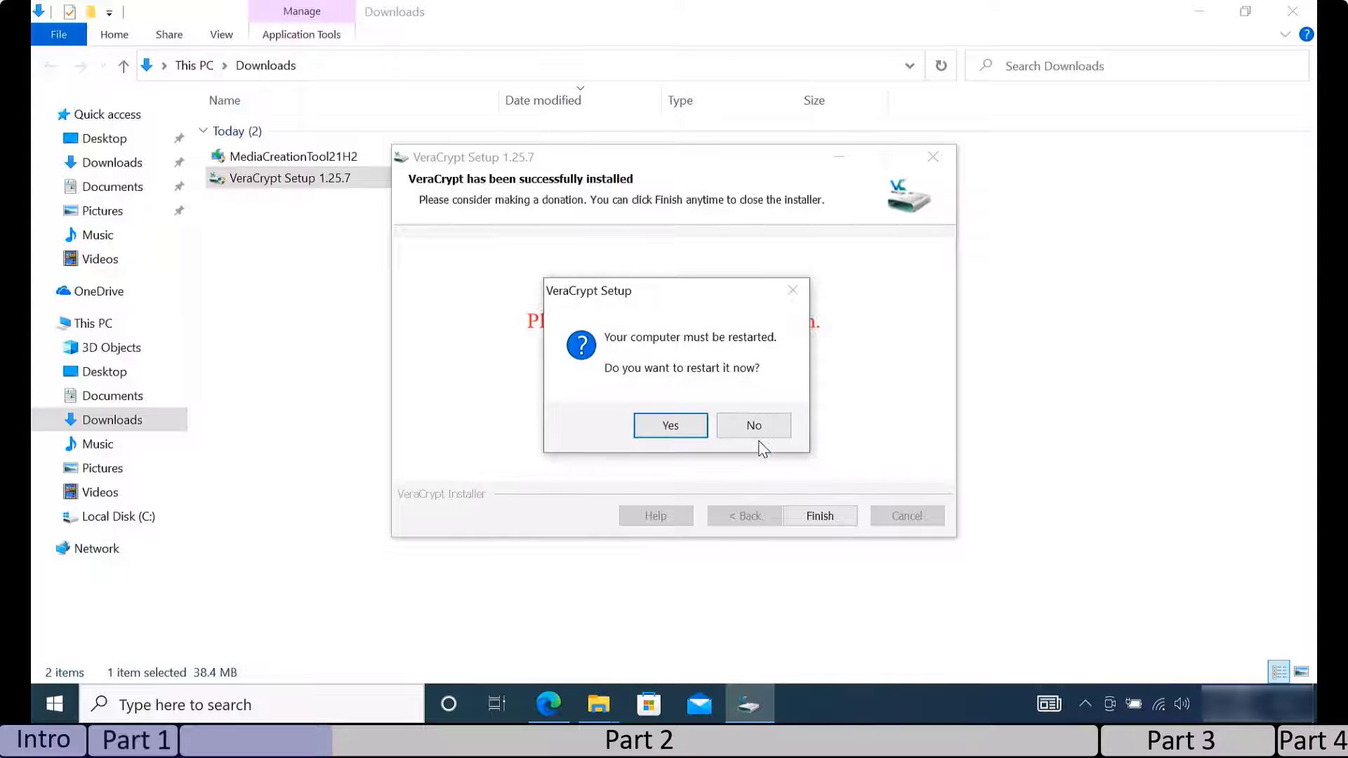
click(678, 431)
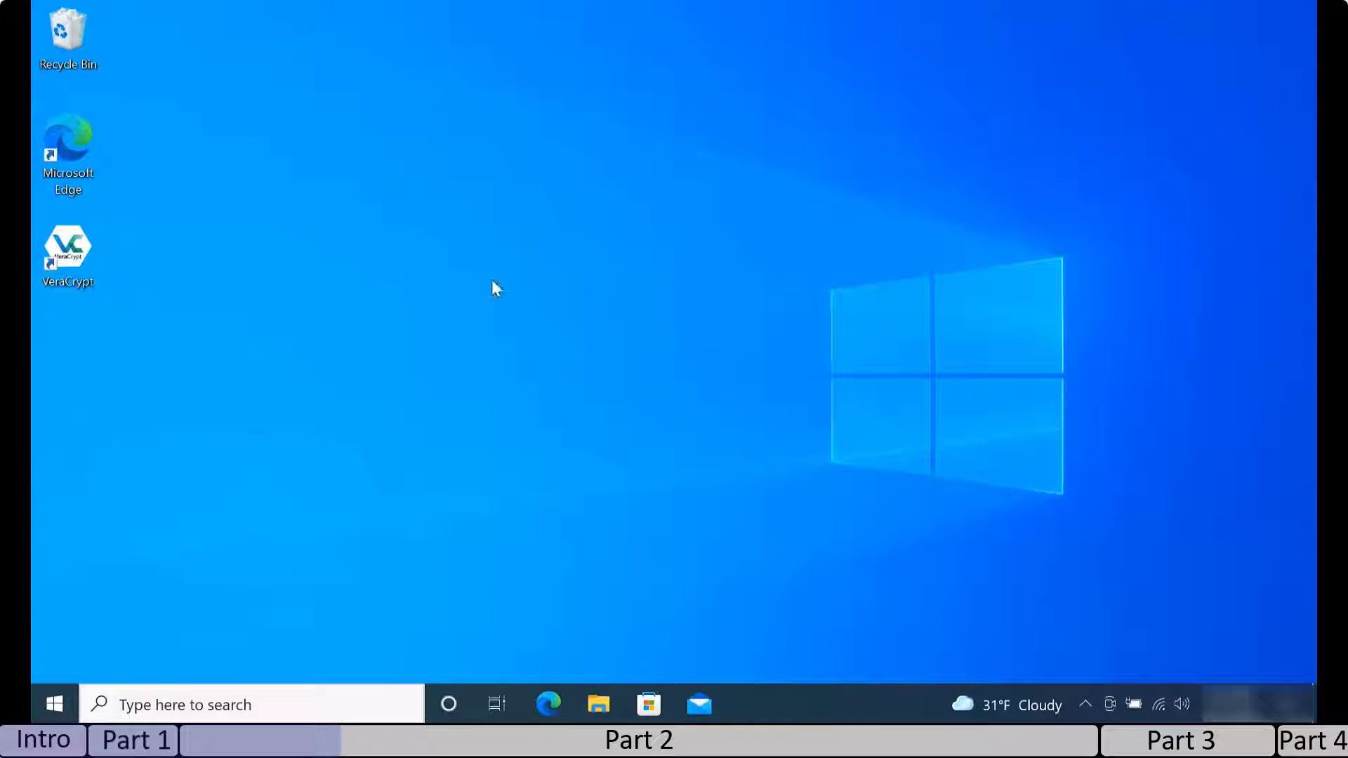
- Start VeraCrypt's volume creation wizard for normal system encryption
double_click(39, 250)
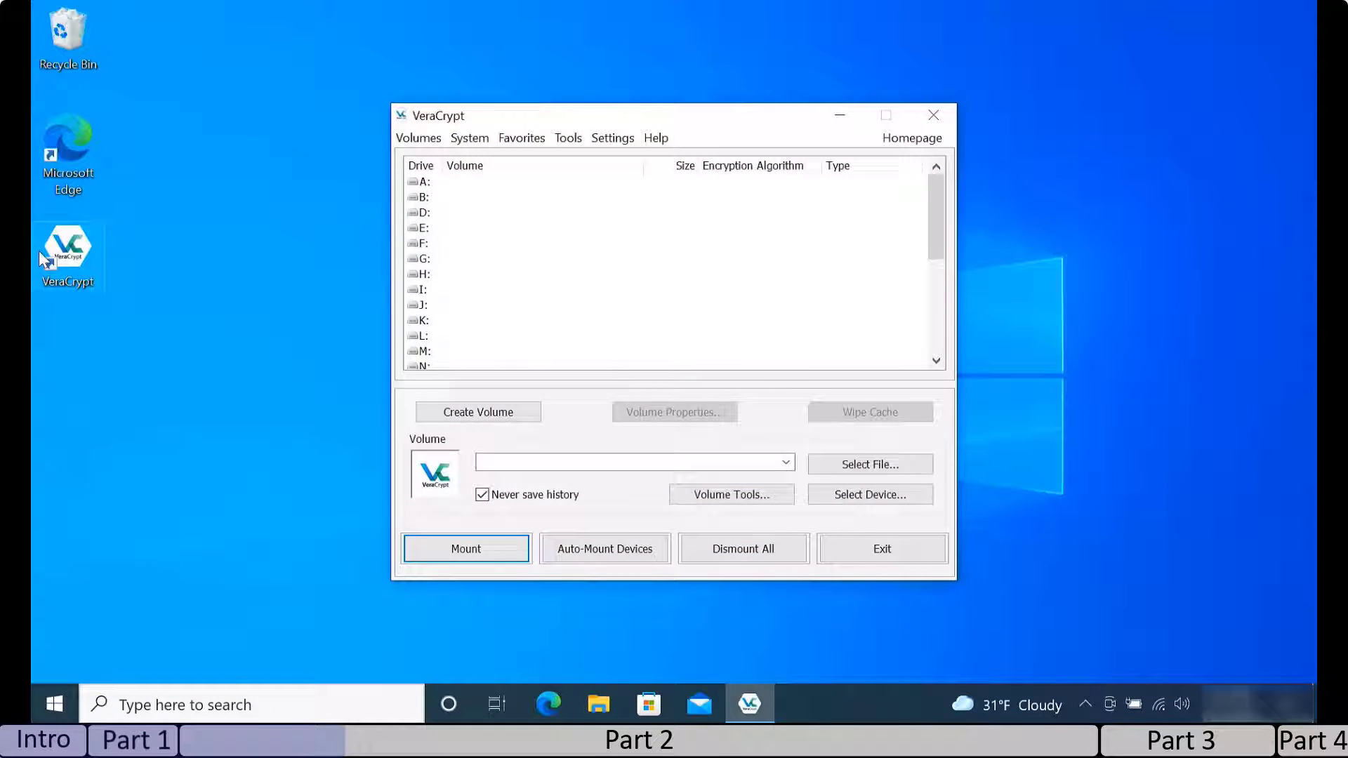
click(534, 418)
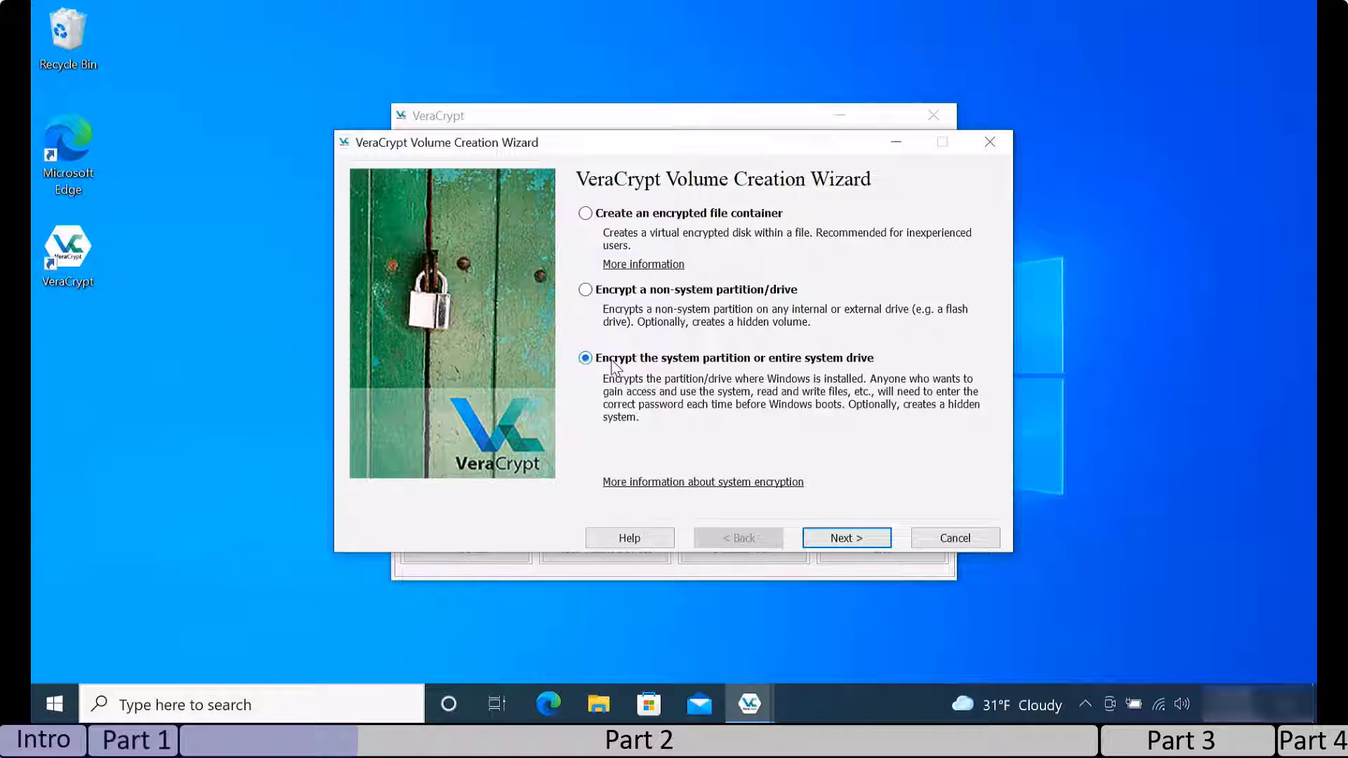
click(876, 542)
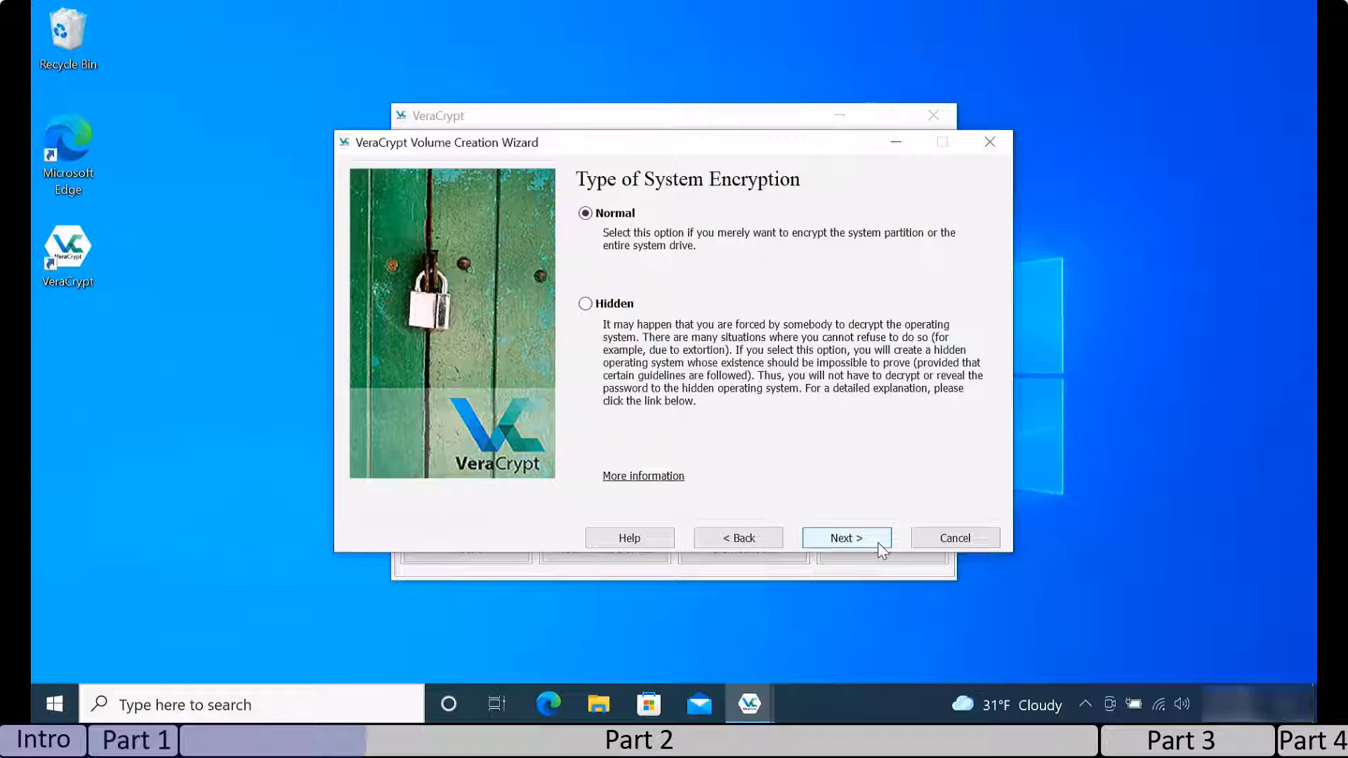
click(880, 550)
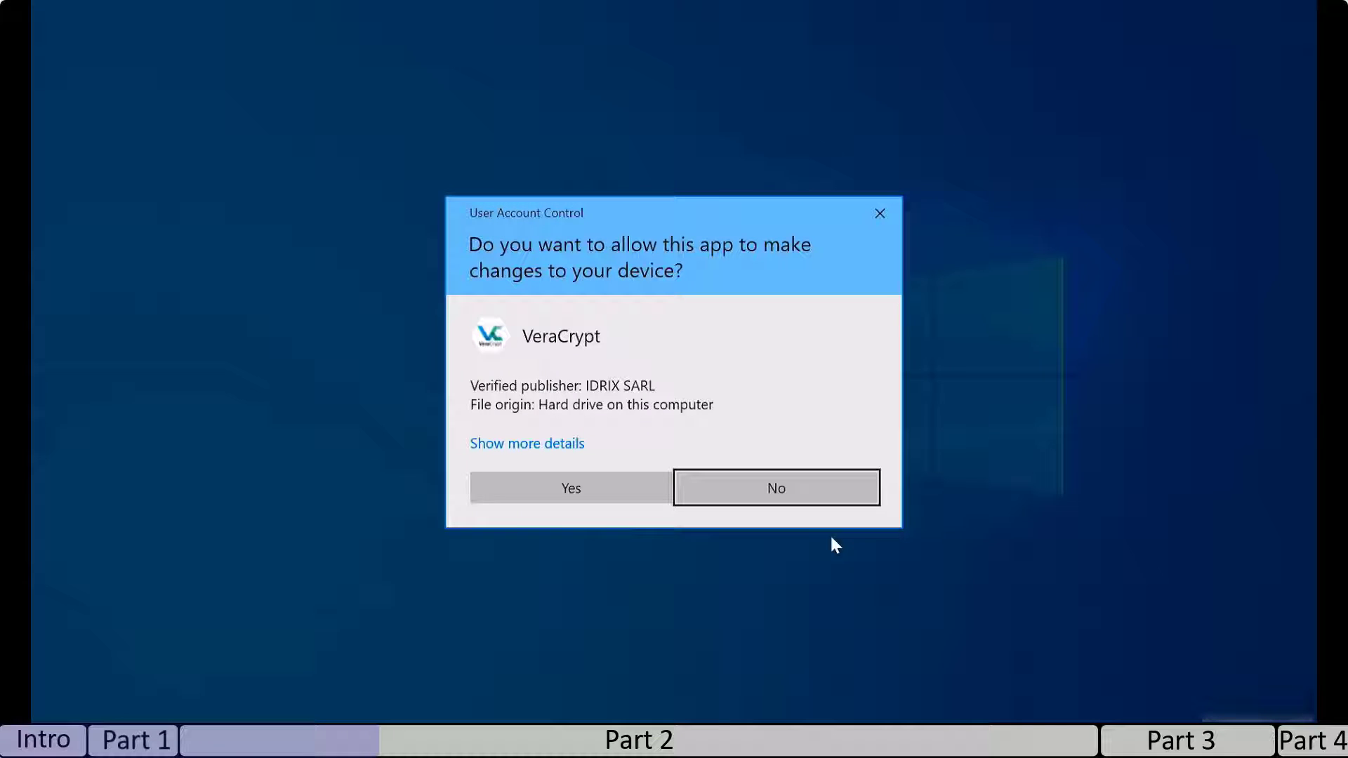
- Choose to encrypt only the system partition on a single-boot computer
click(652, 485)
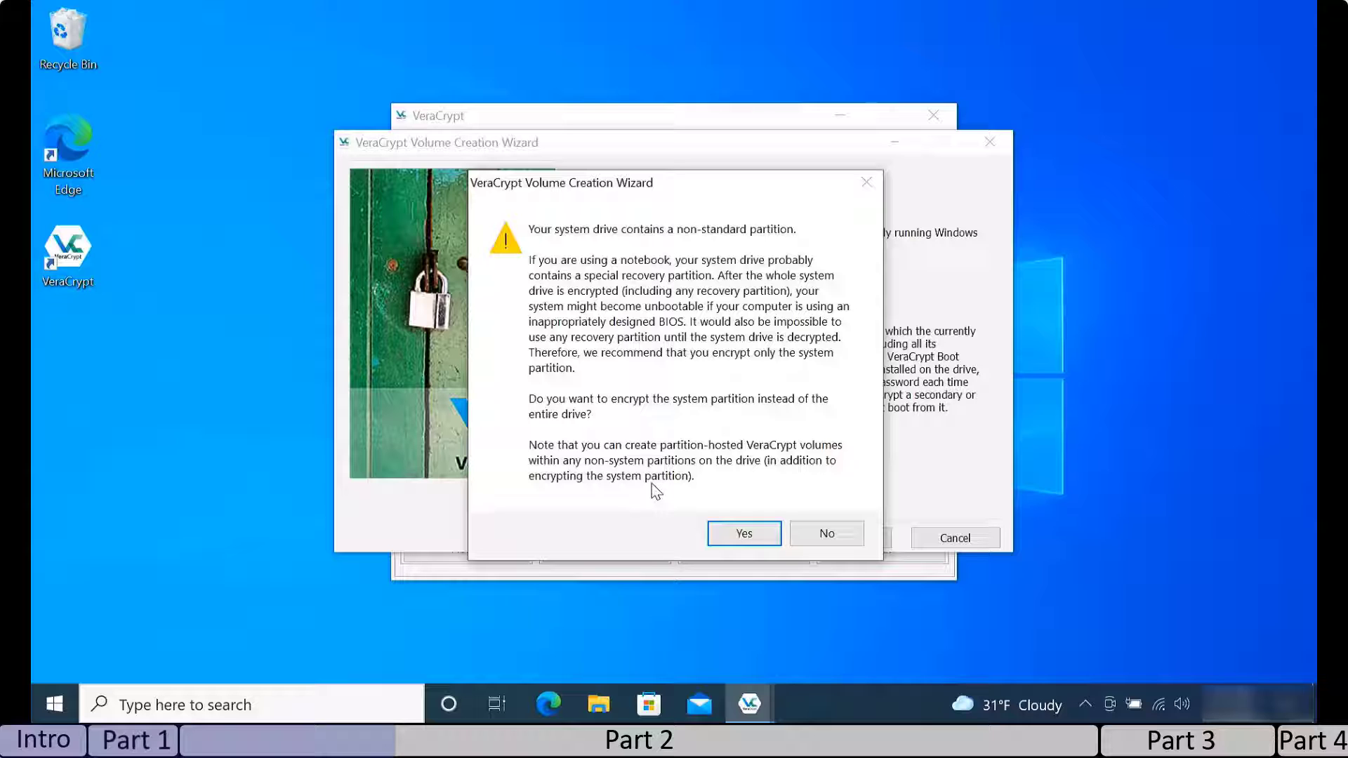
click(742, 536)
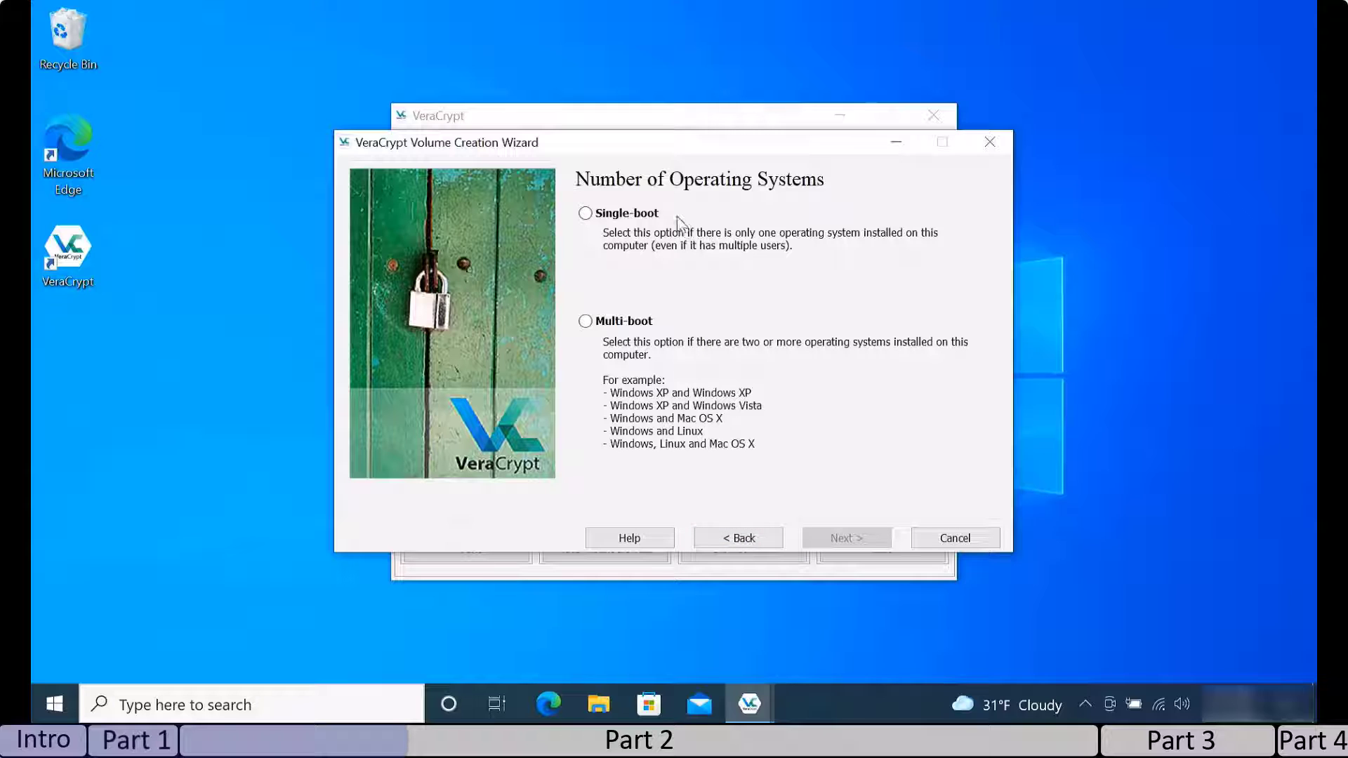
click(645, 216)
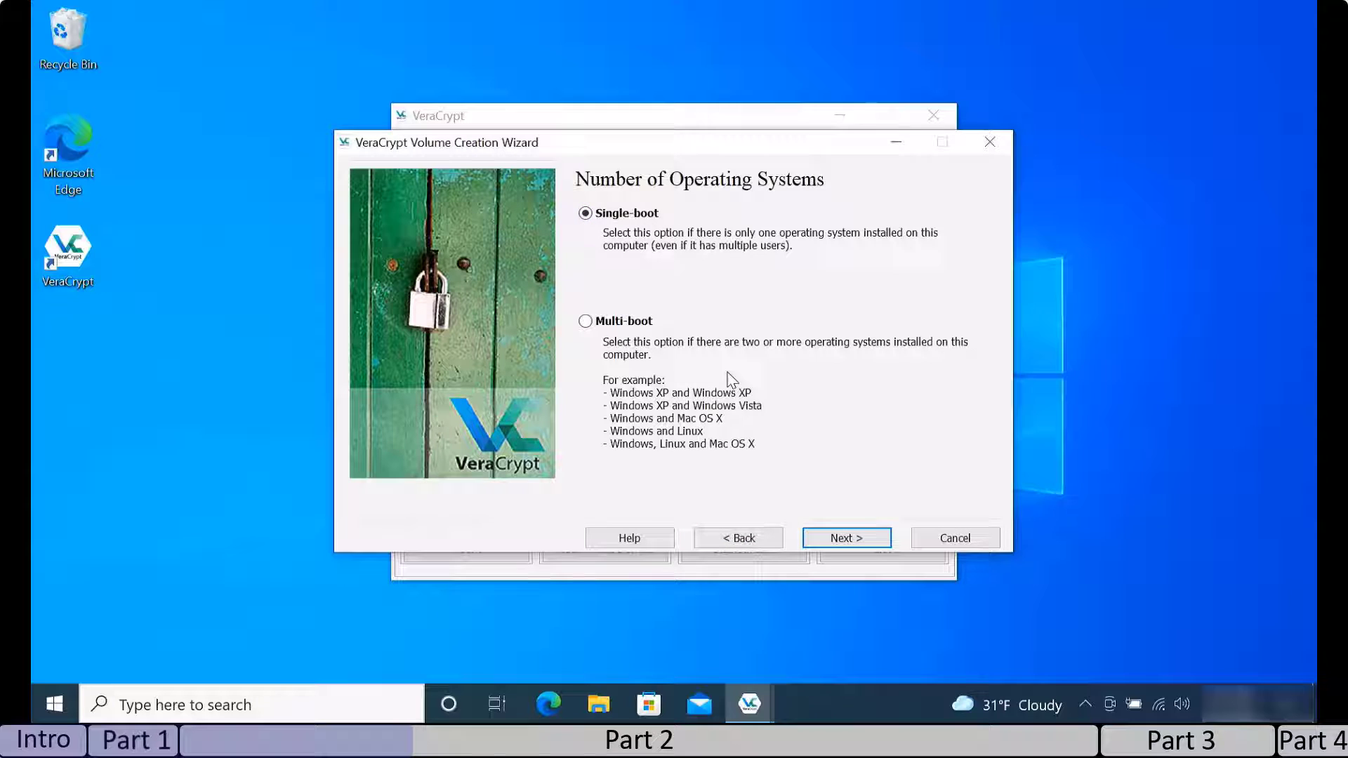
click(835, 541)
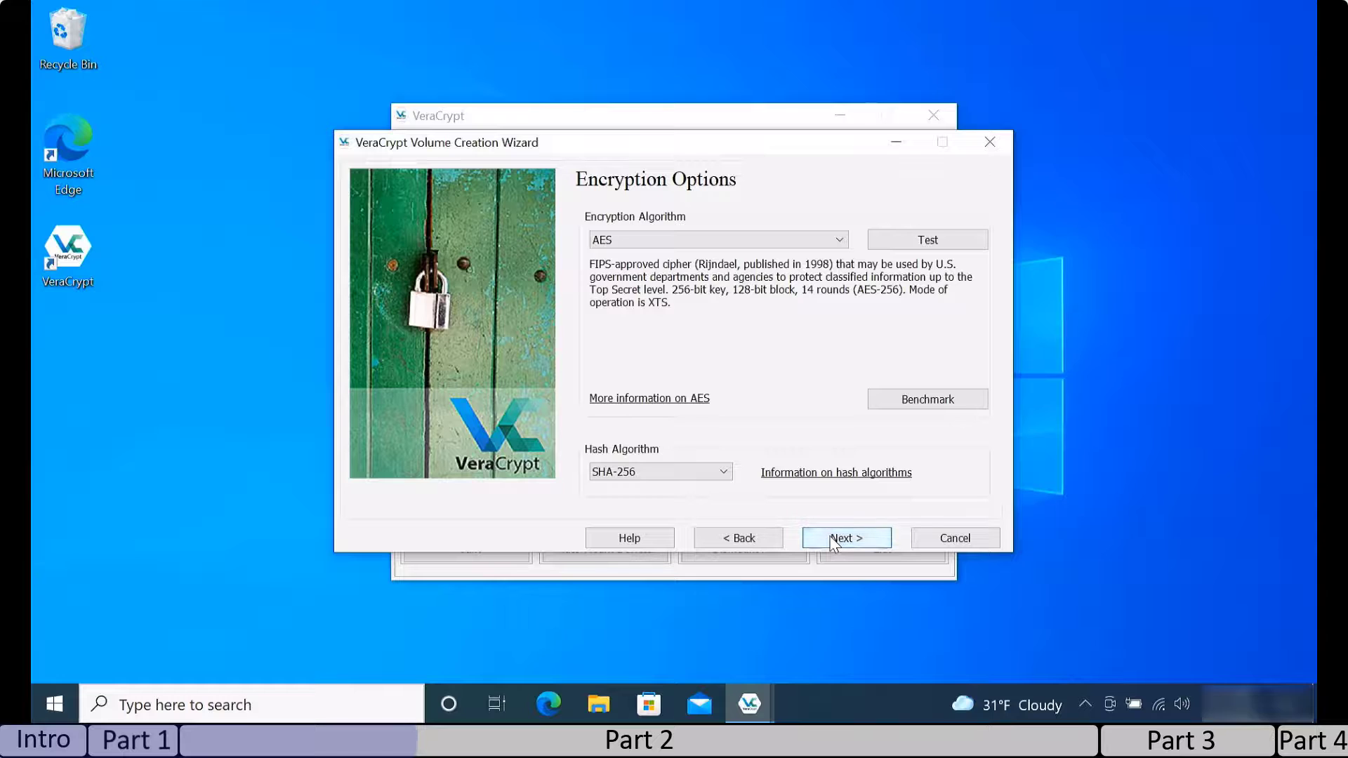
- Keep AES as the encryption algorithm and SHA-256 as the hash, then continue
click(784, 237)
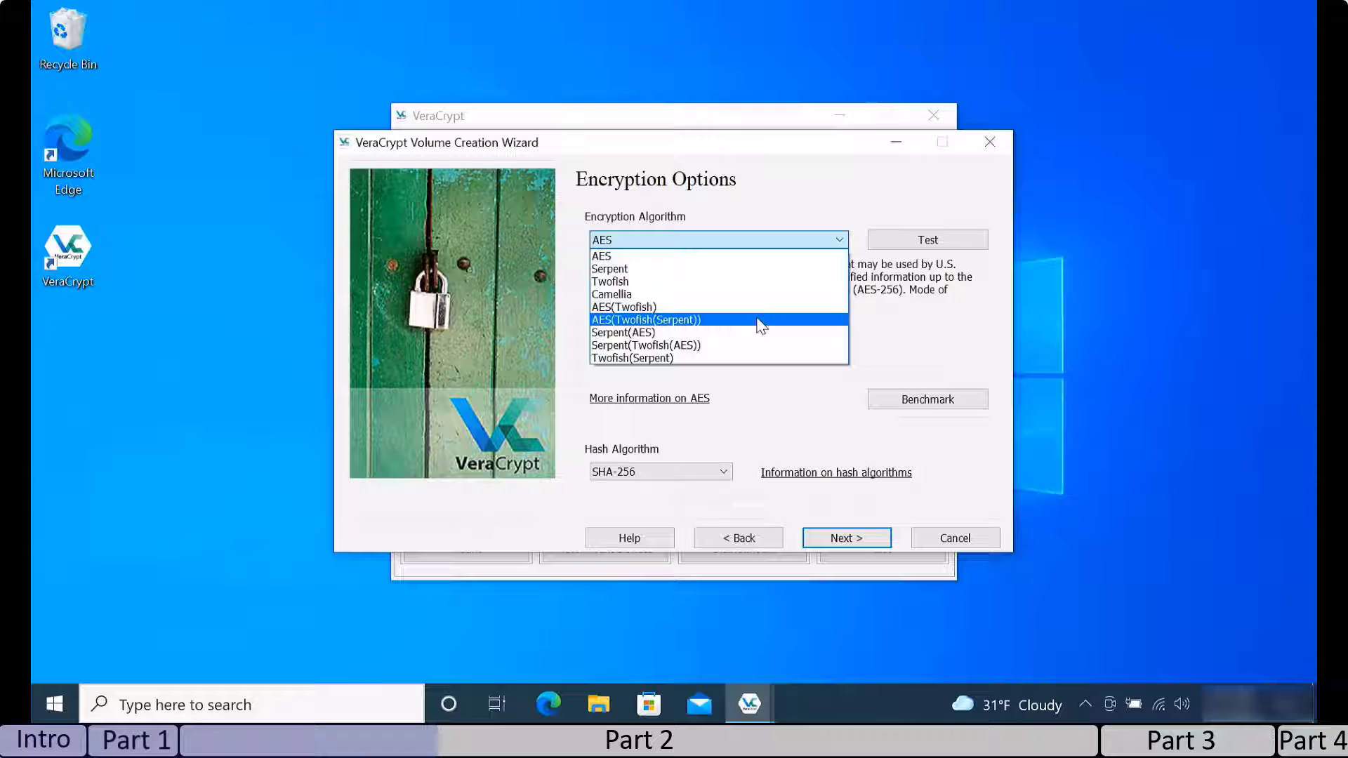
click(752, 257)
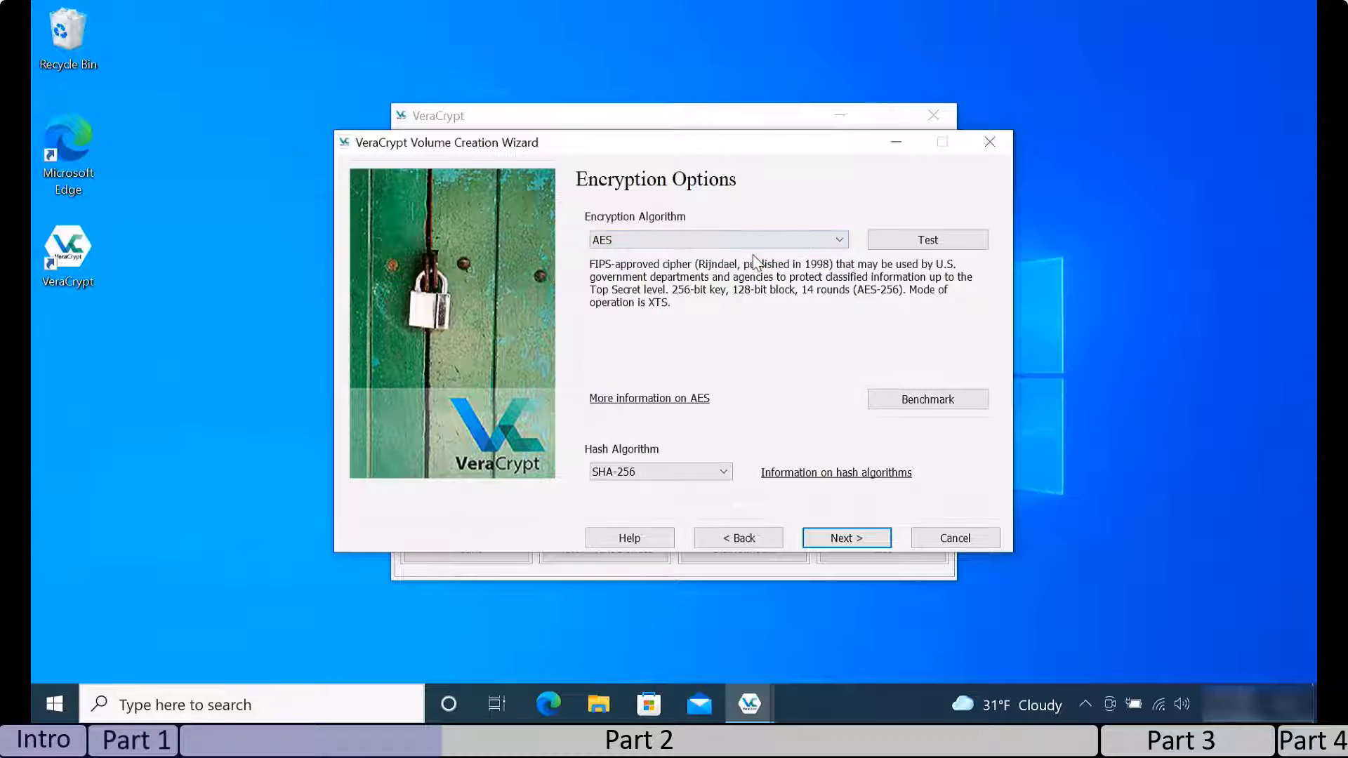
click(716, 474)
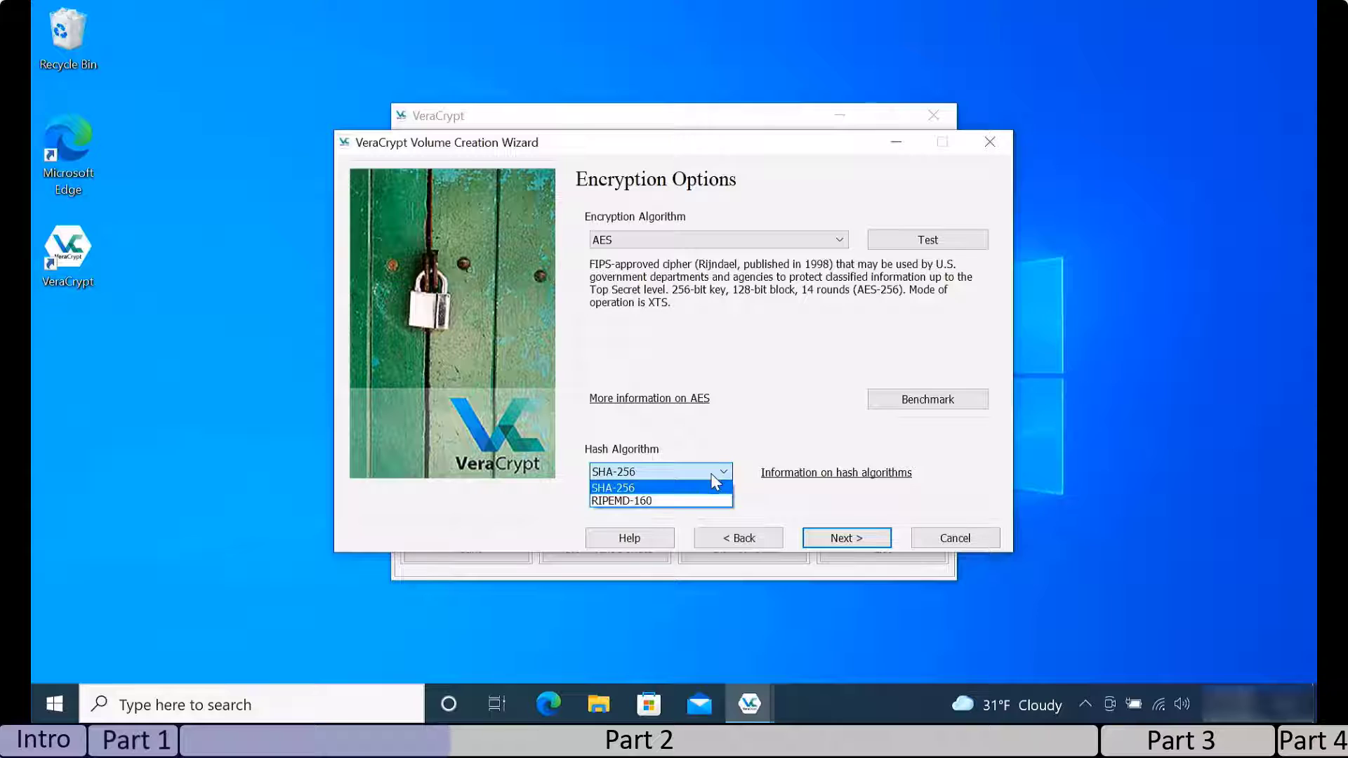
click(714, 481)
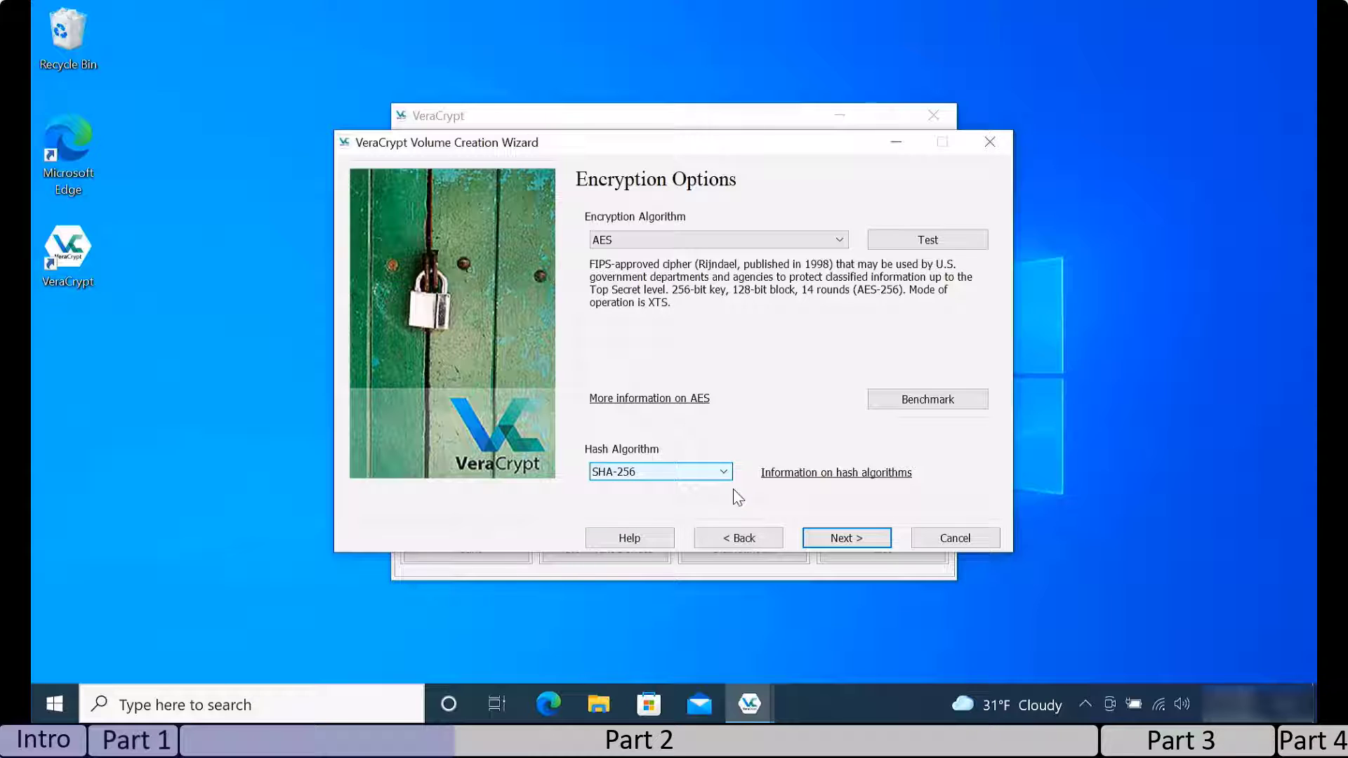
click(838, 540)
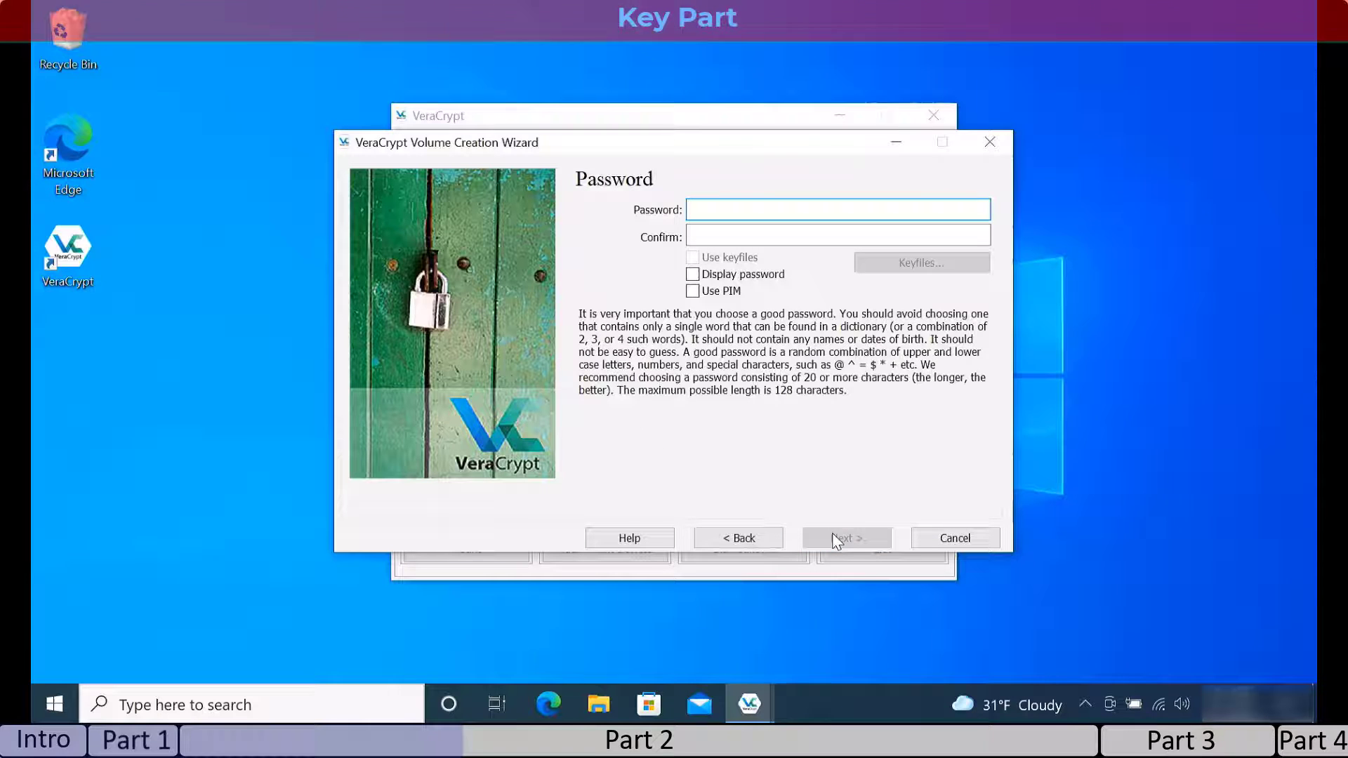
text(••••••••••)
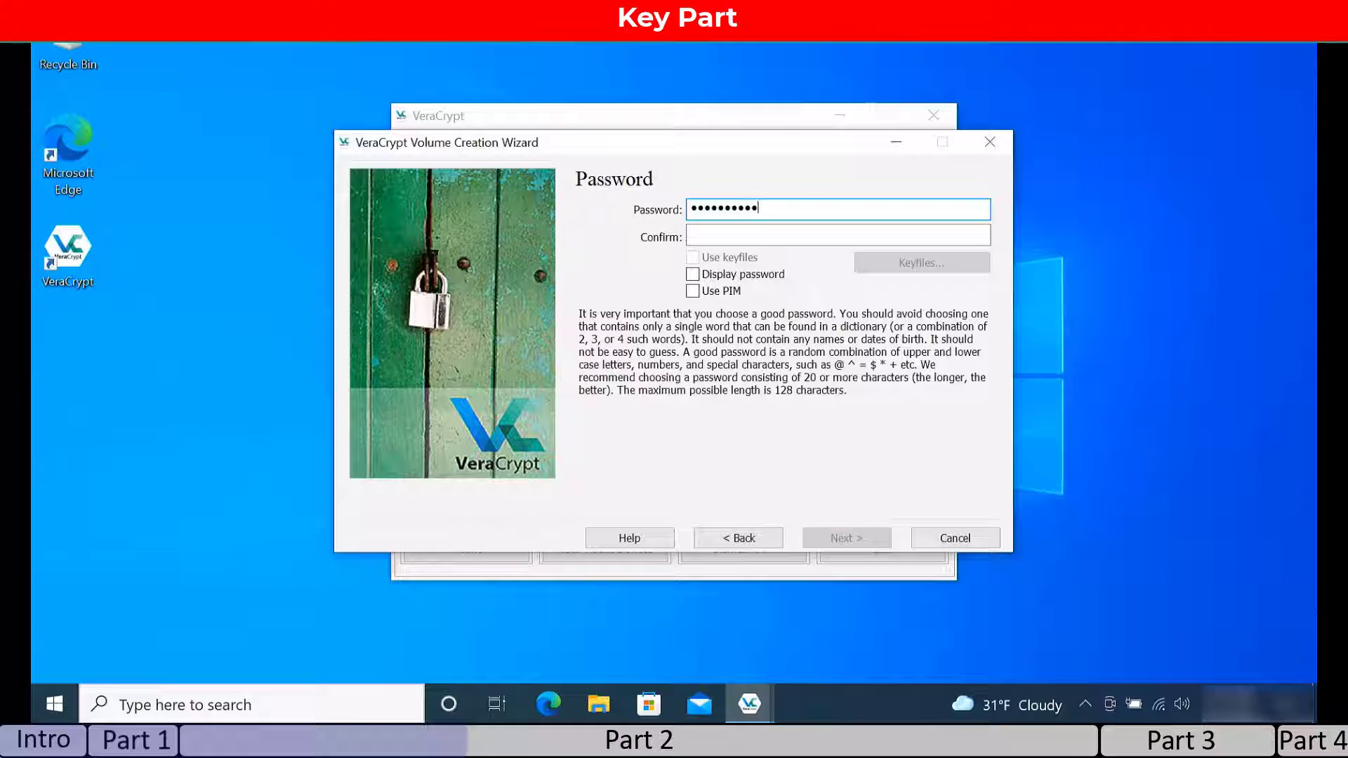
text(••••••••••••••)
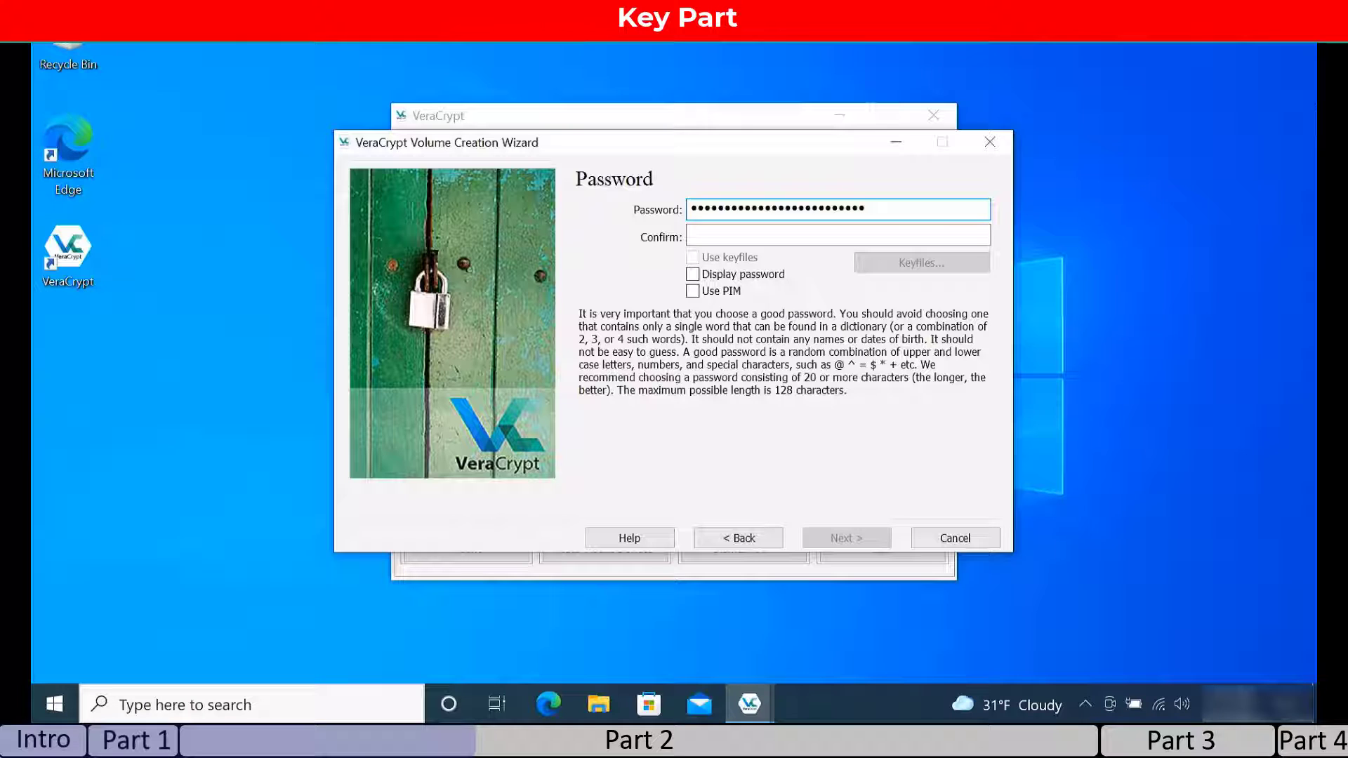
text(••)
text(••••••••)
- Enter the system encryption password and its confirmation, then continue
key(Tab)
text(••••••••)
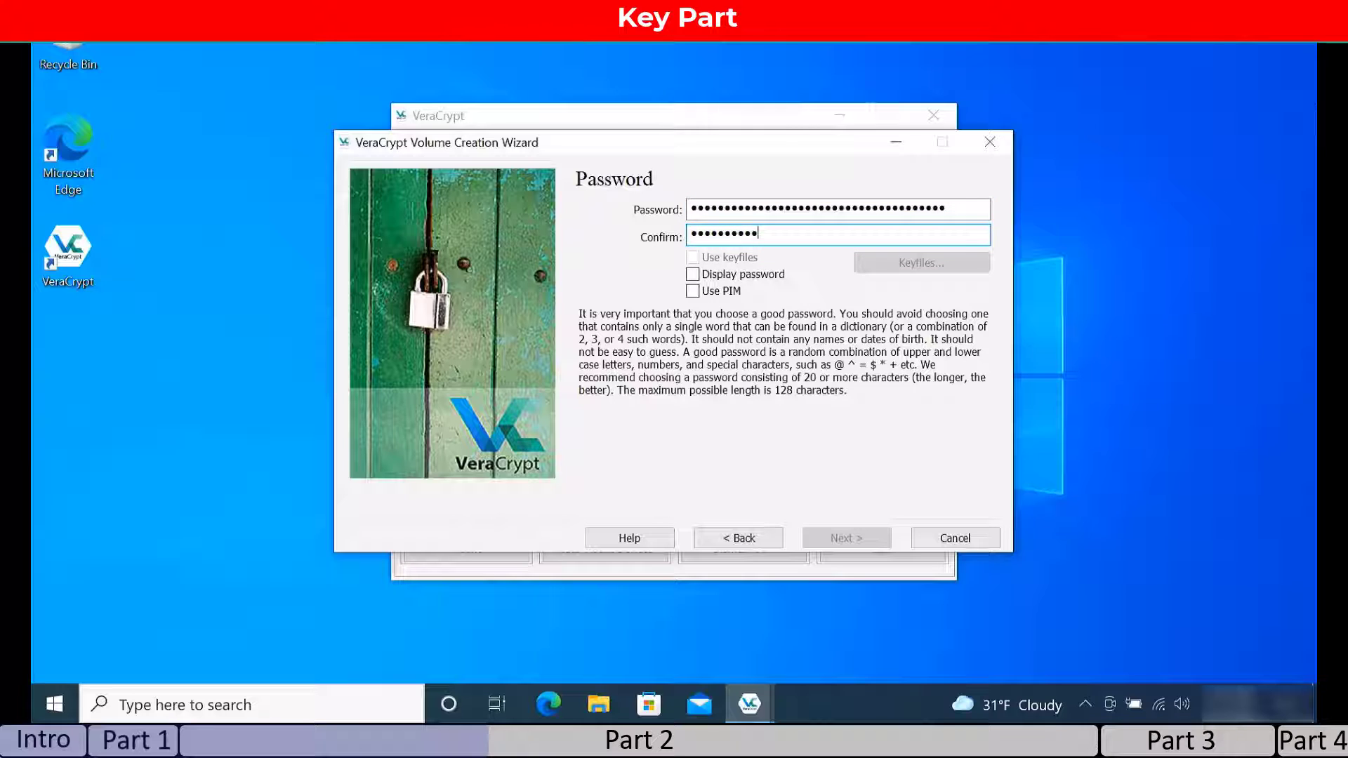
text(•••••••)
text(••••••••••)
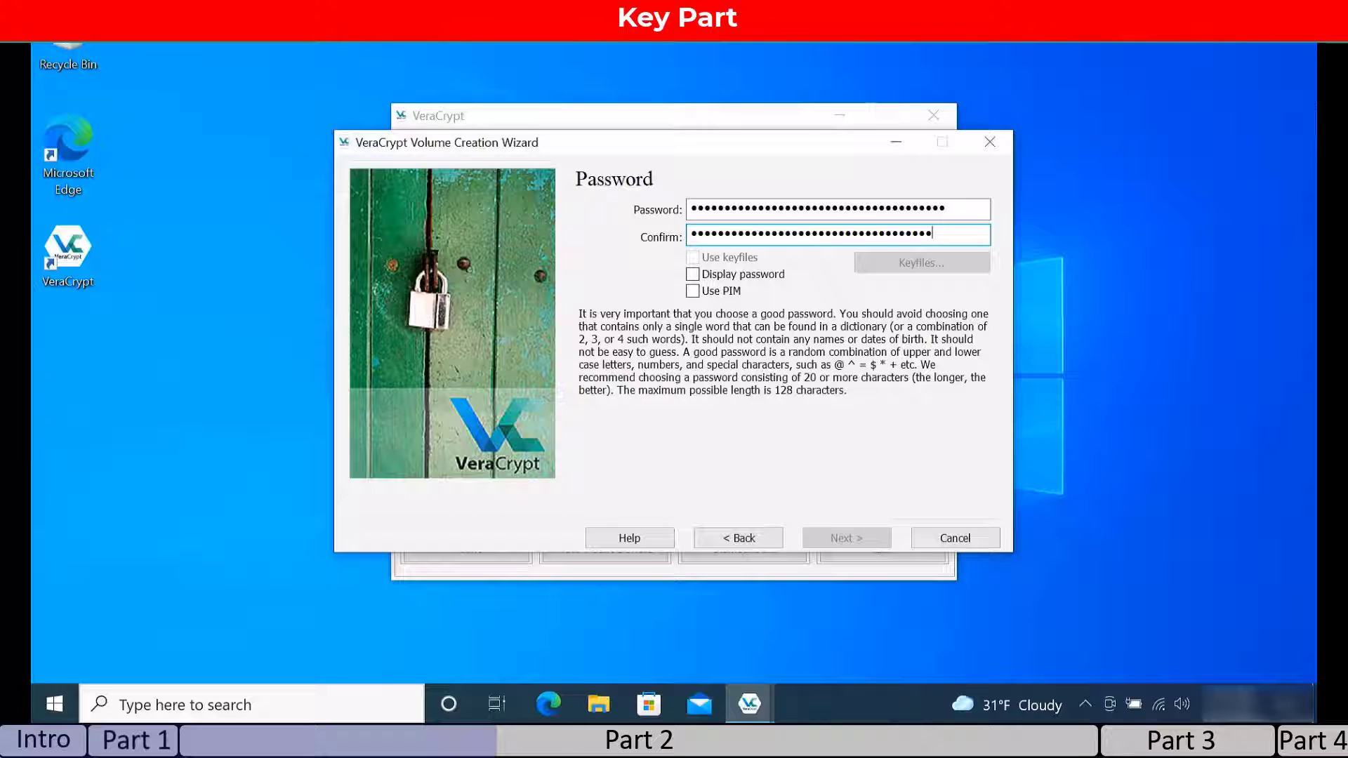
text(••)
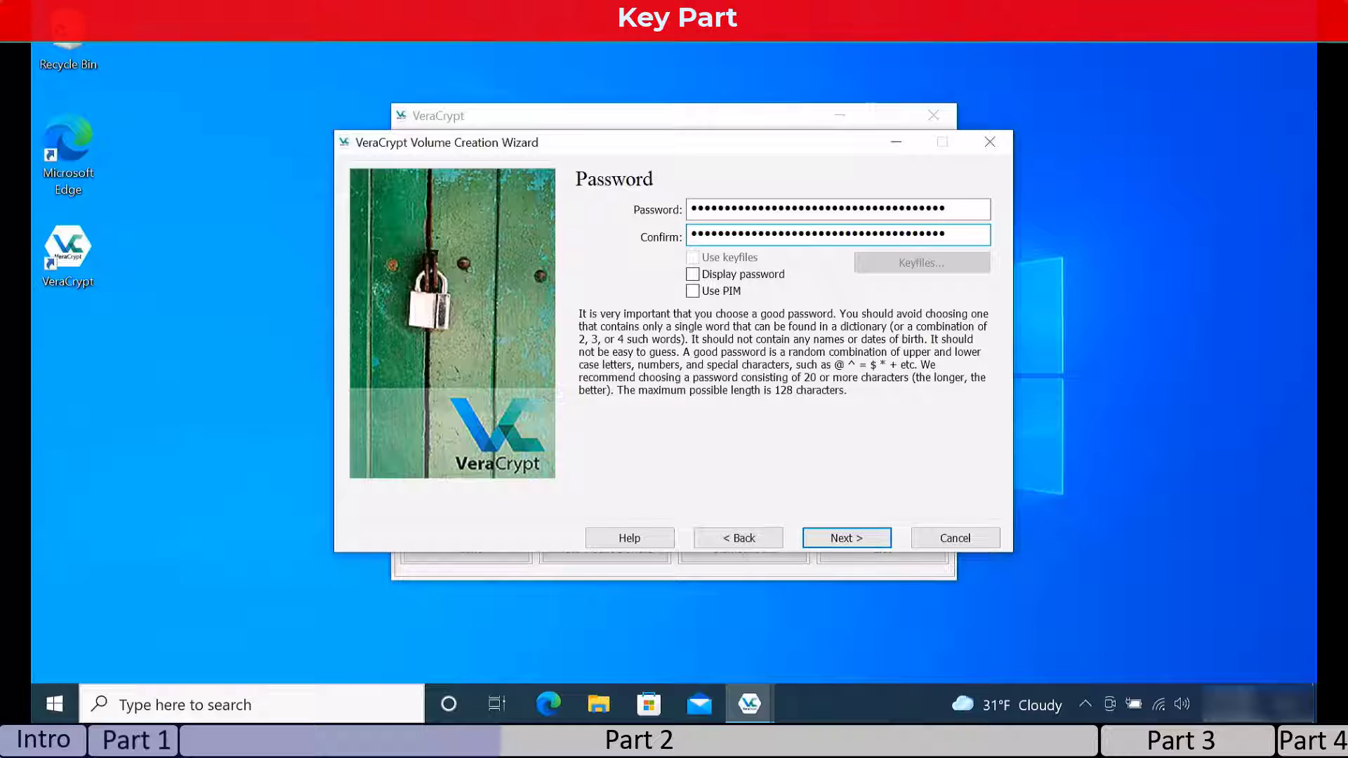
click(871, 541)
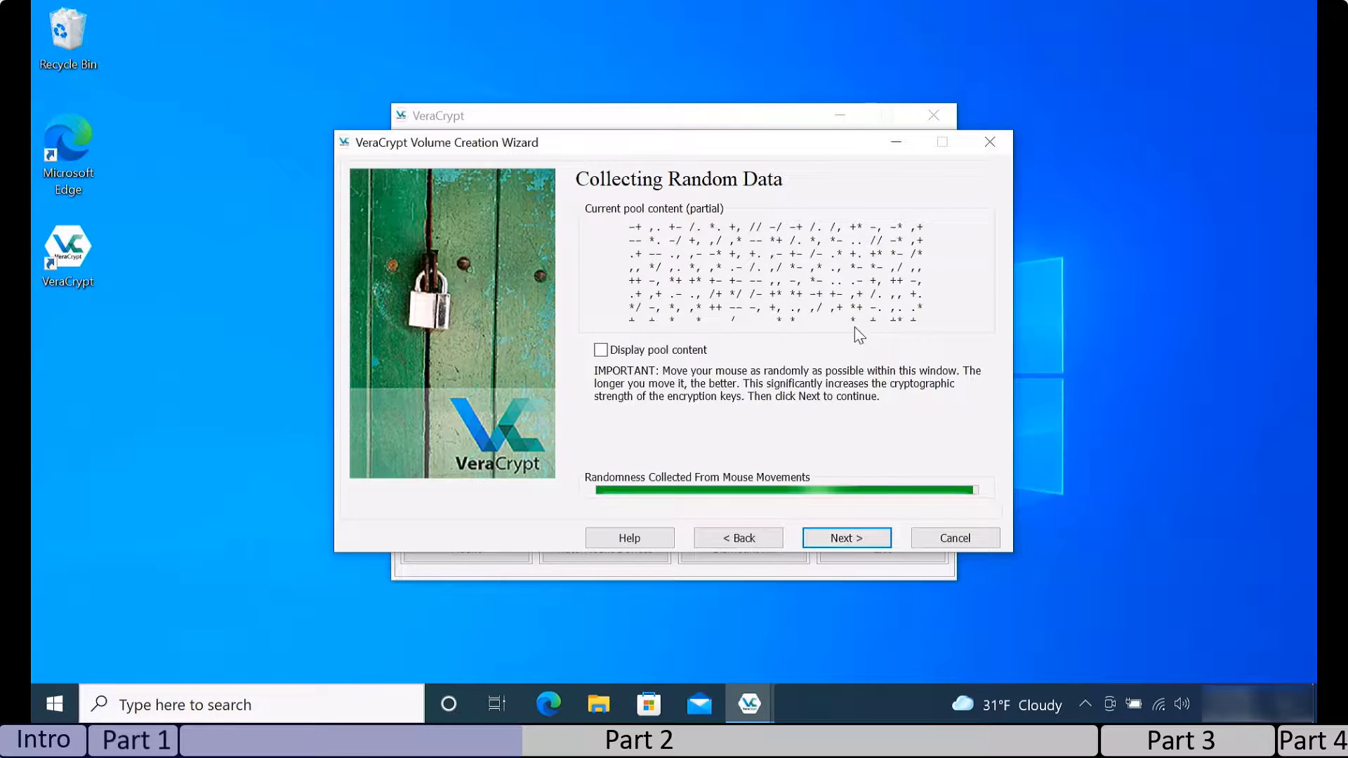
- Generate the keys and create the rescue disk image with verification skipped
click(847, 543)
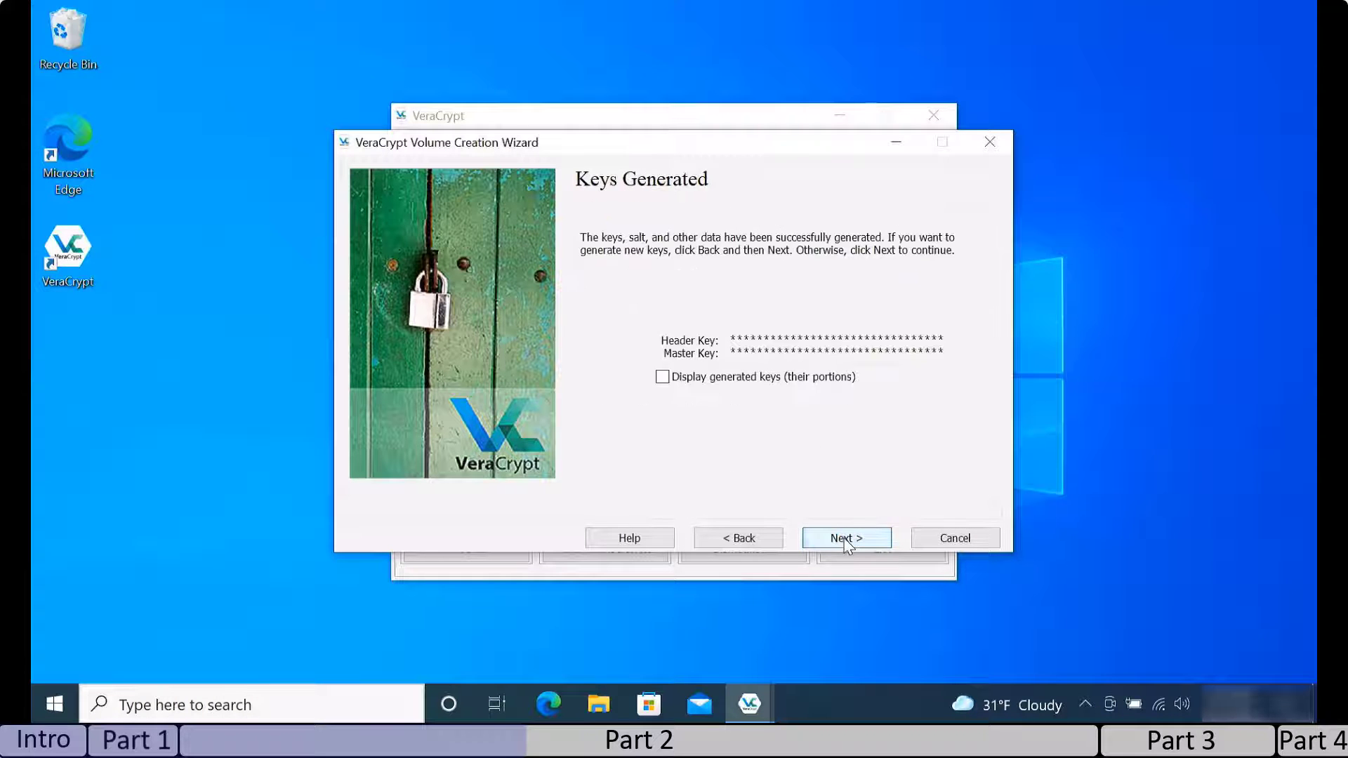
click(848, 540)
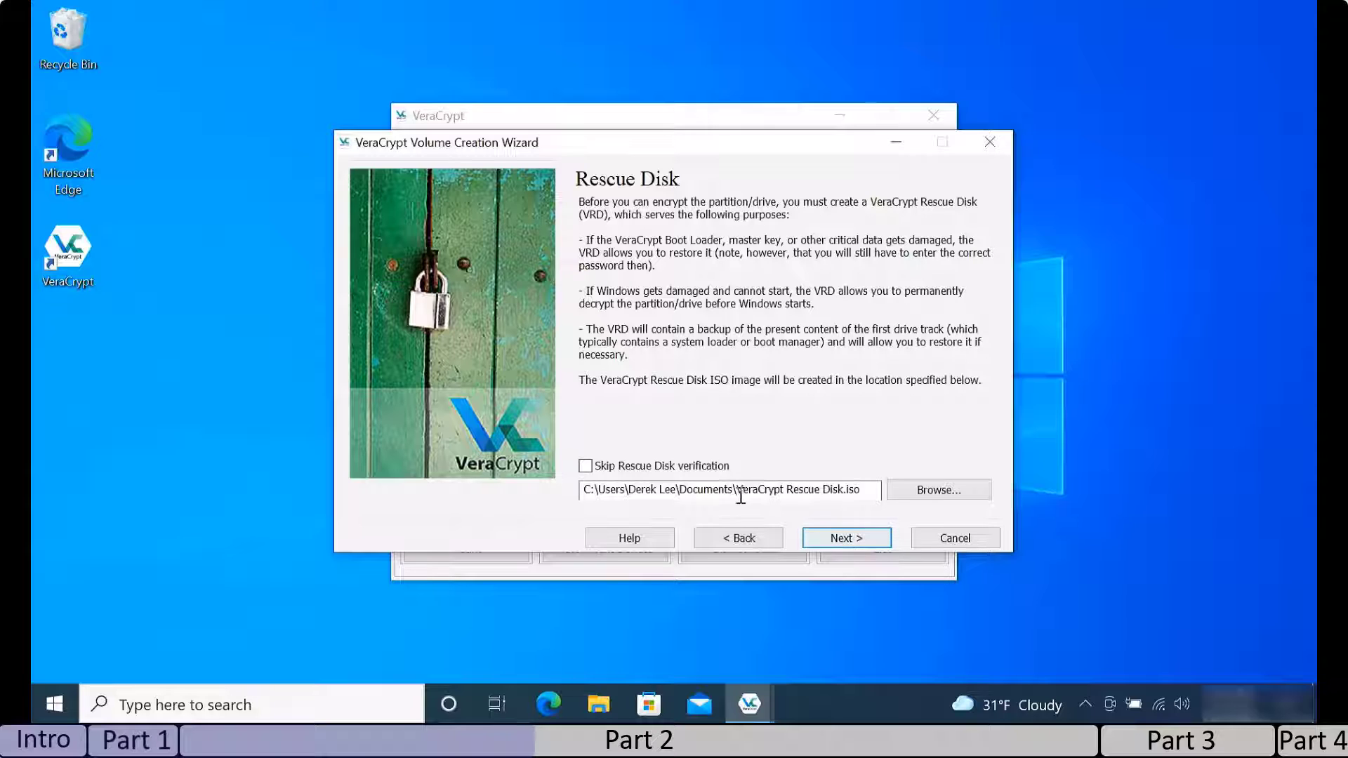
click(709, 475)
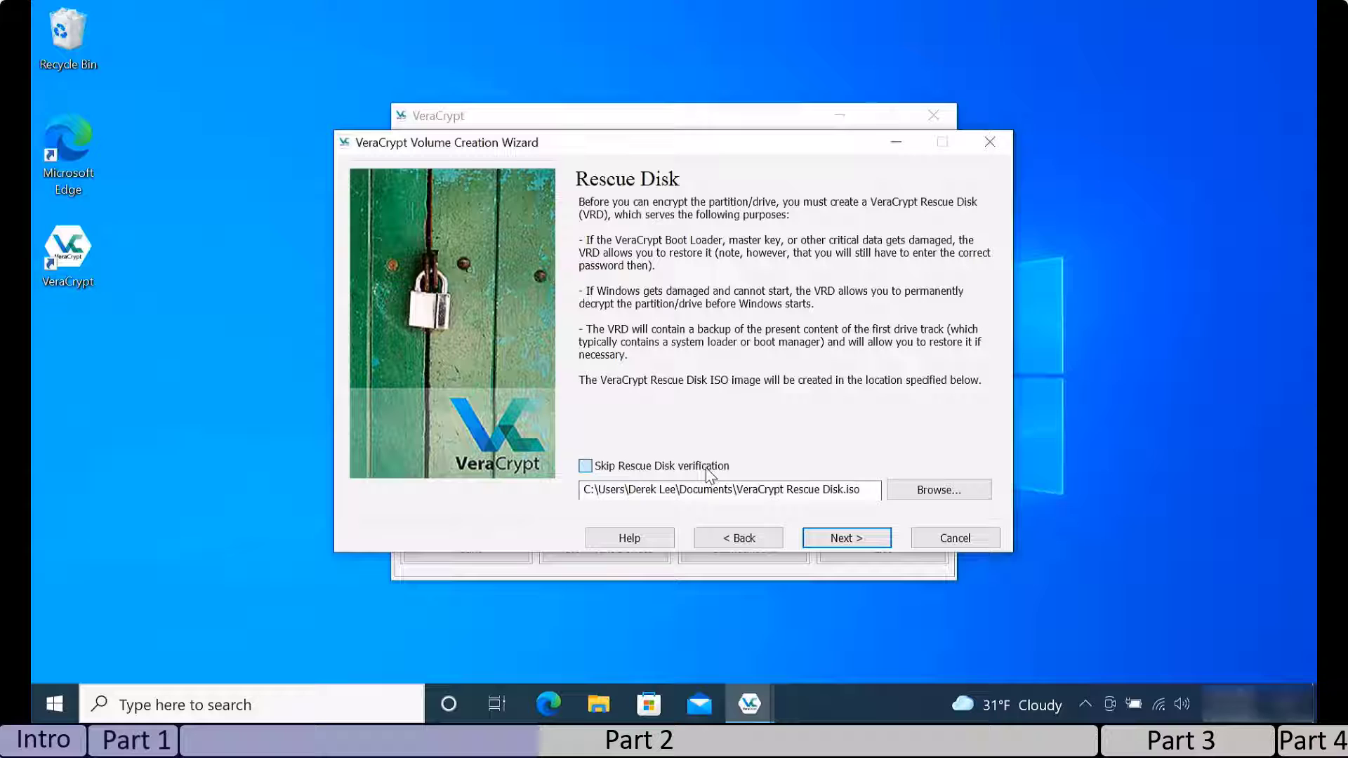
click(827, 538)
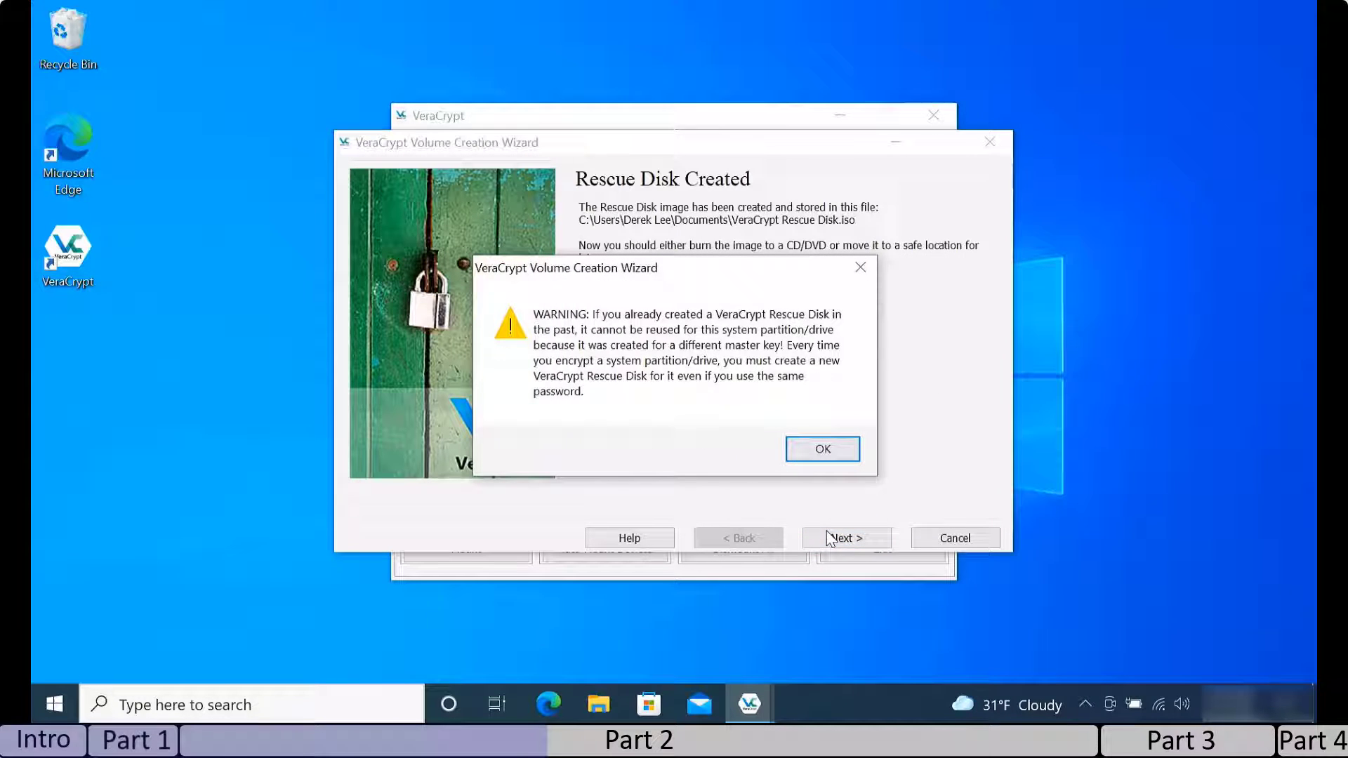
click(822, 451)
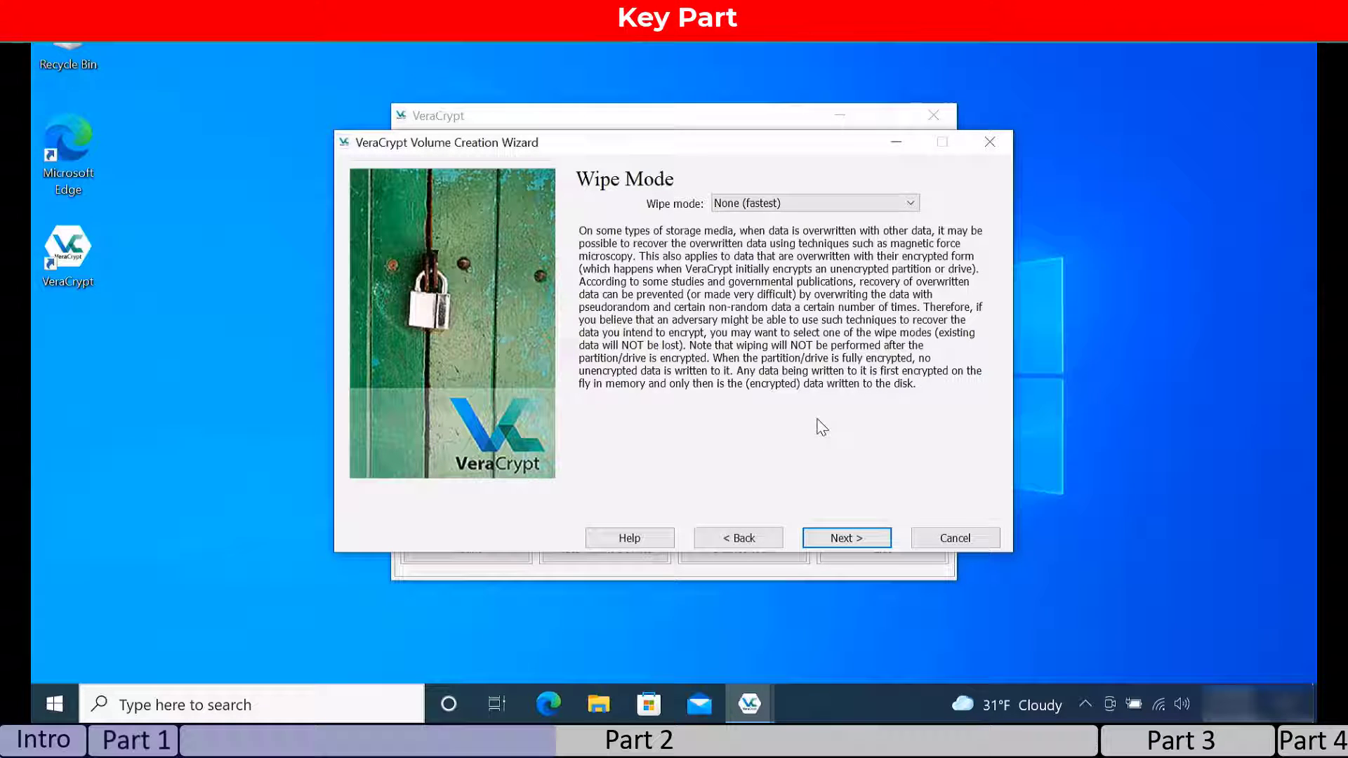
- Select the 7-pass (US DoD 5220.22-M) wipe mode and confirm the warning
click(806, 205)
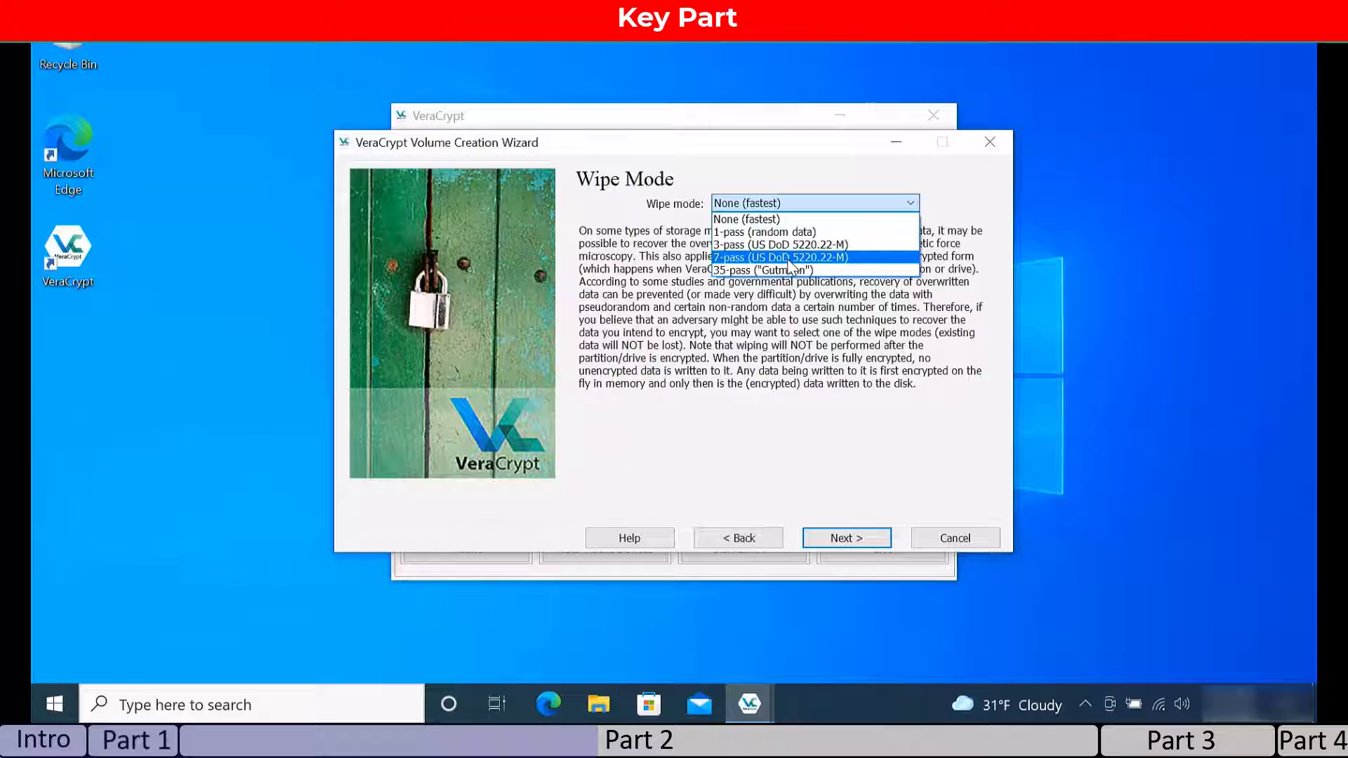
click(788, 257)
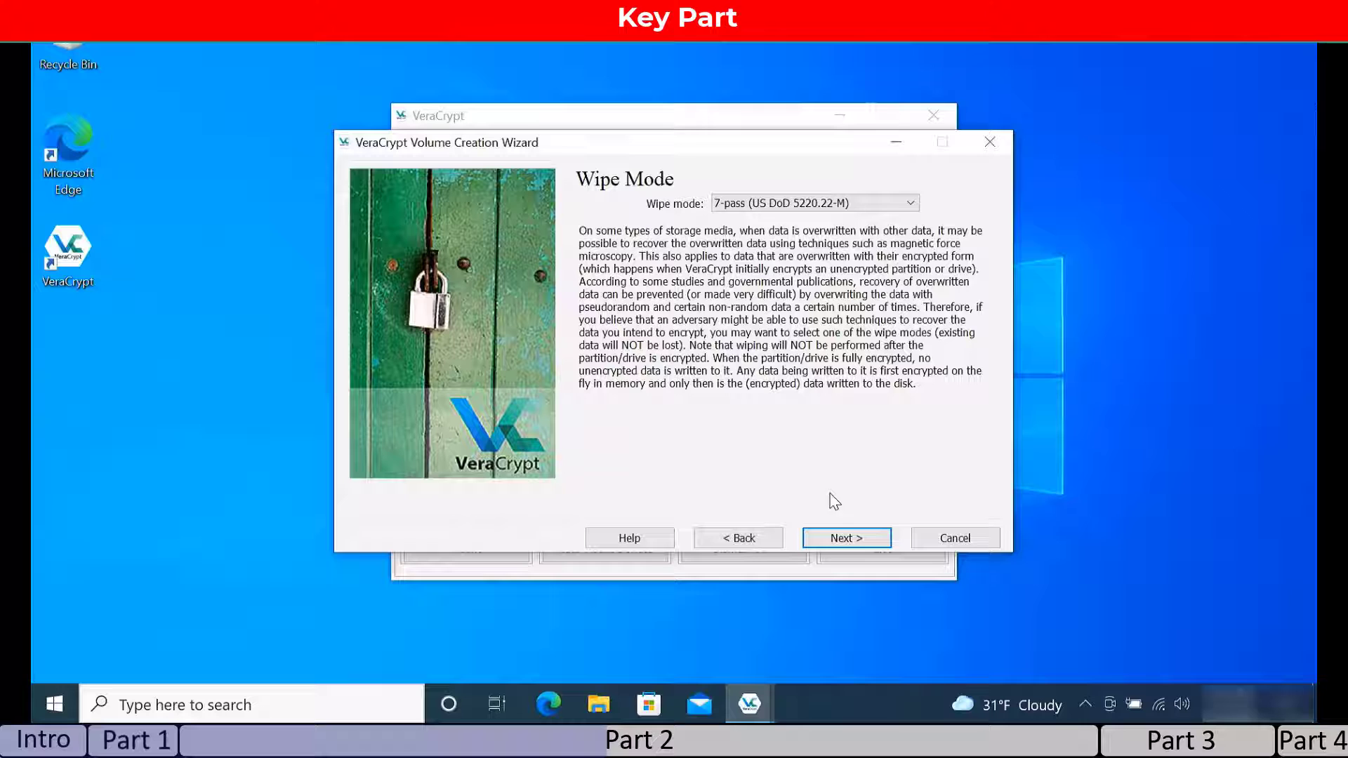
click(843, 537)
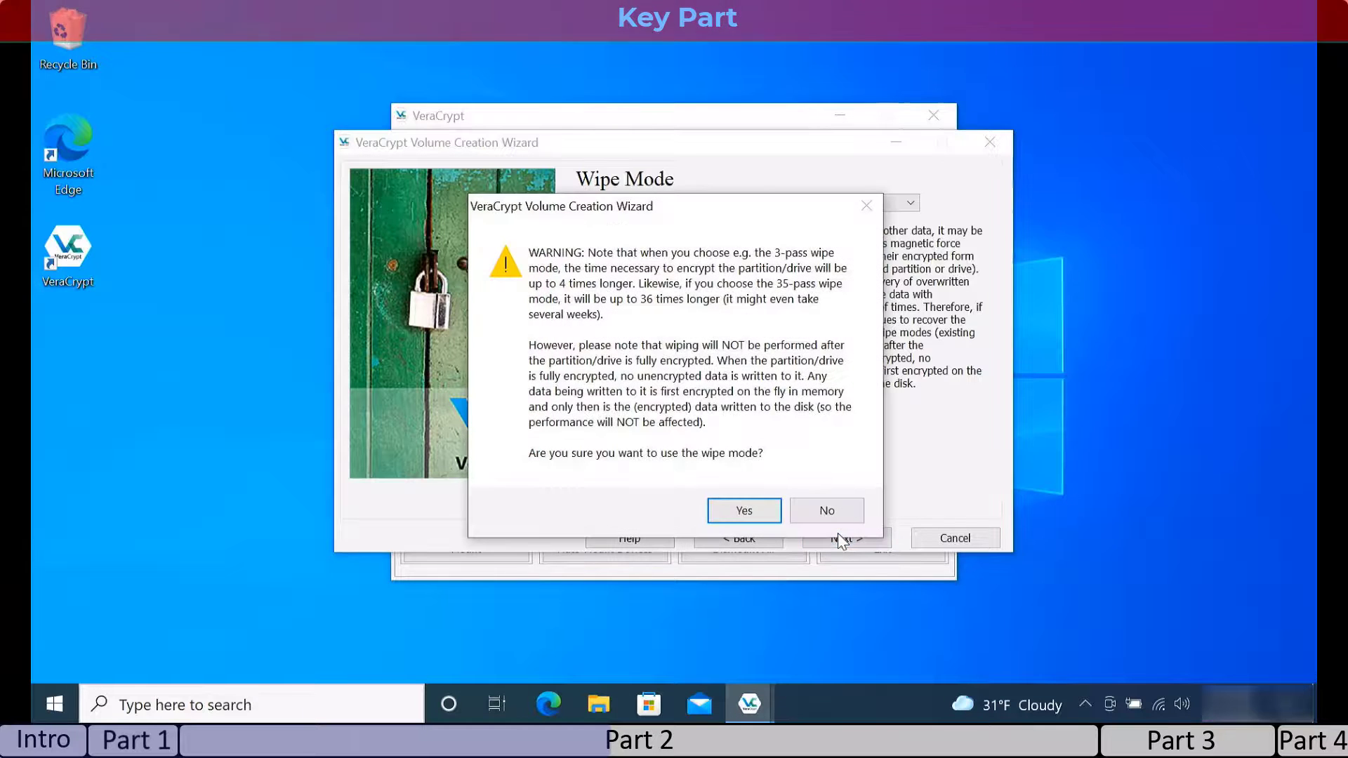
click(767, 513)
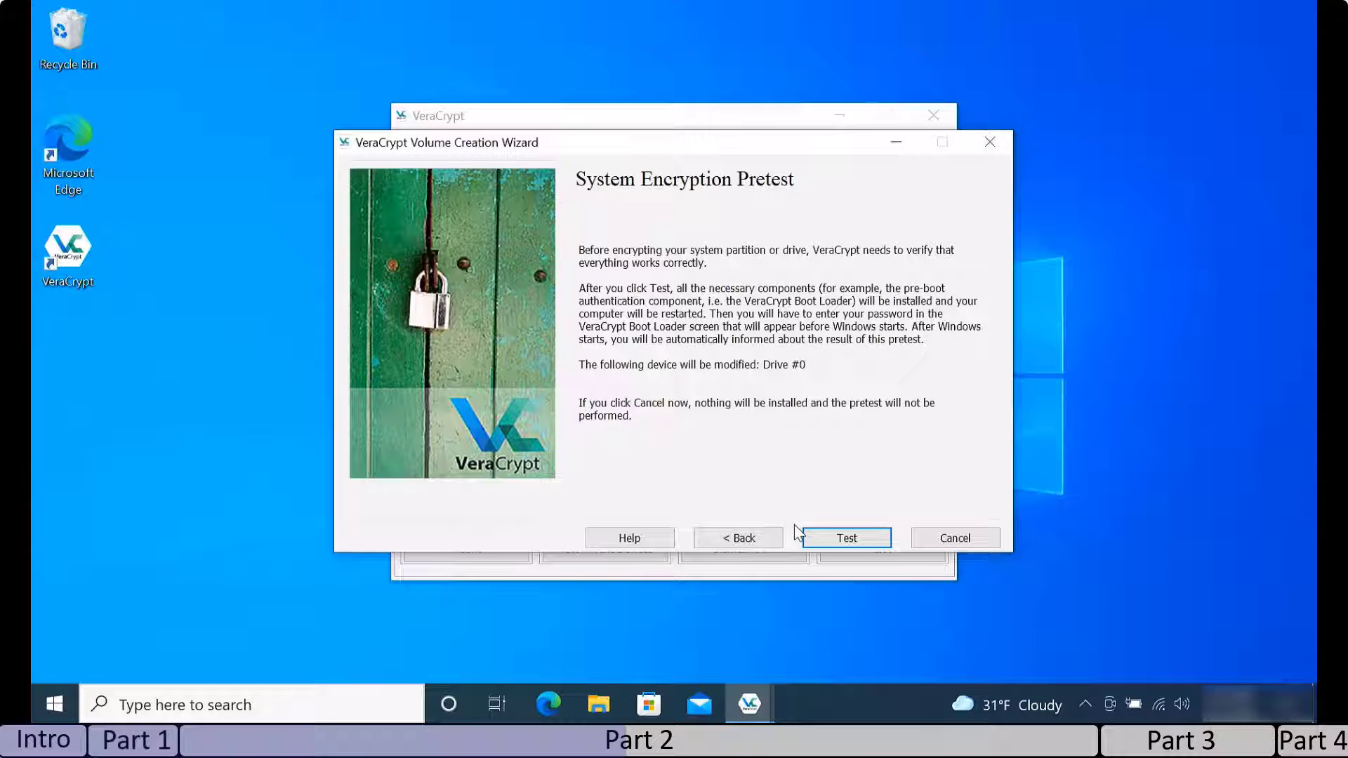
- Run the system encryption pretest and let Windows restart for it
click(834, 537)
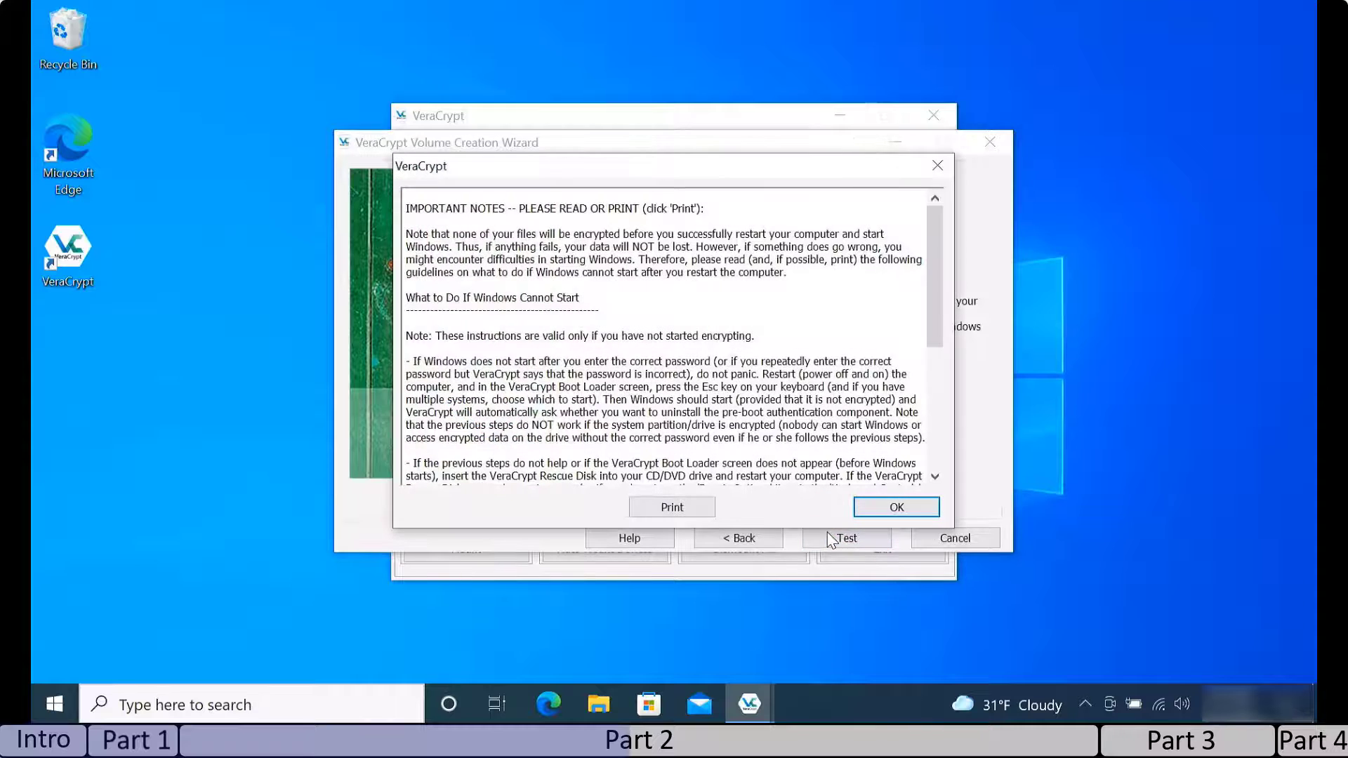
click(896, 509)
click(688, 425)
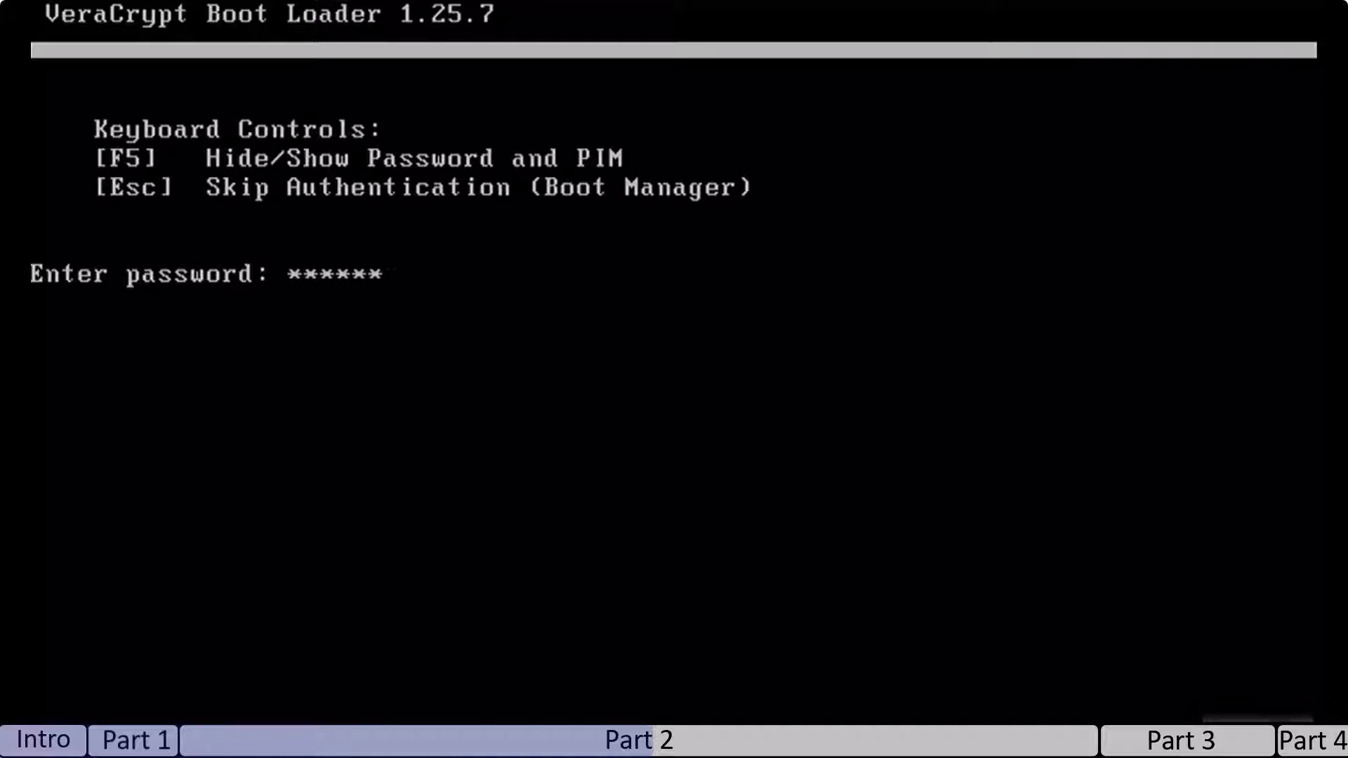
text(****************)
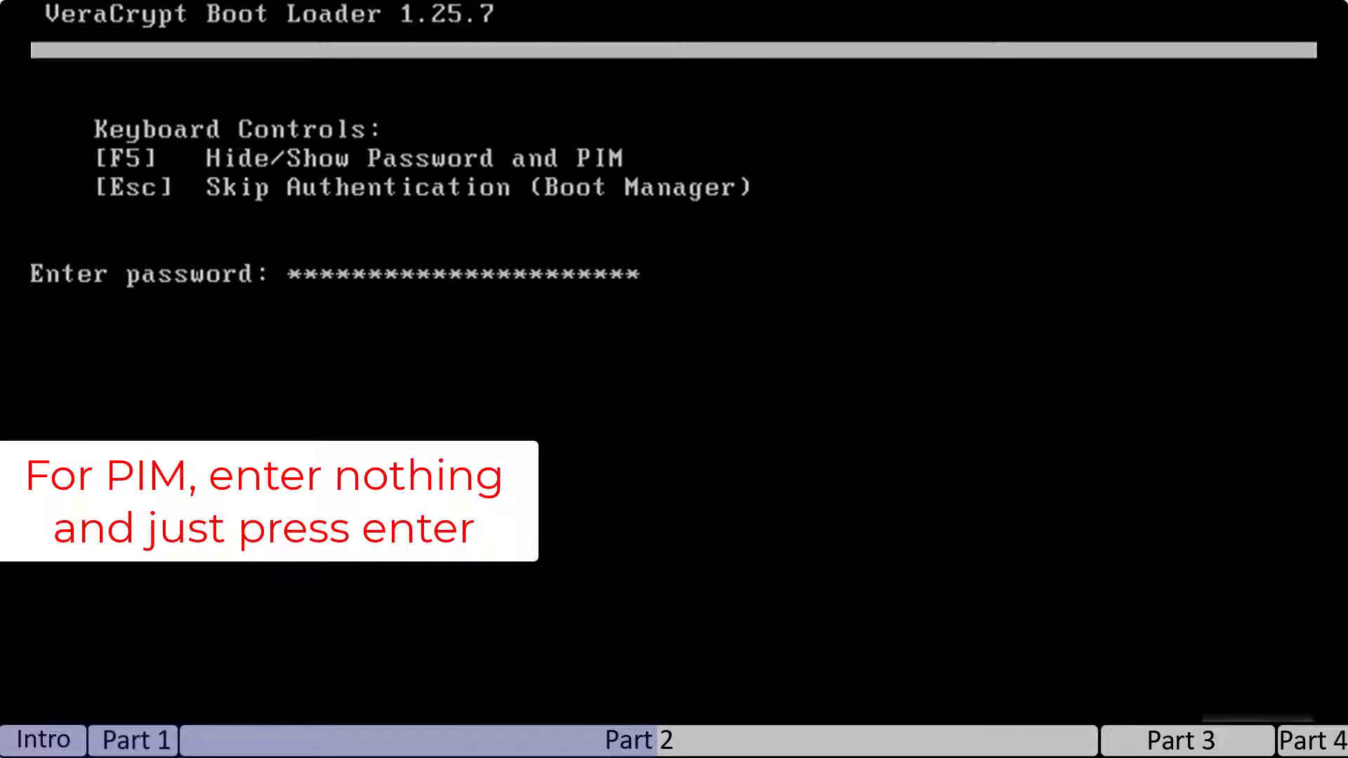
text(******************************************)
- Enter the boot password with an empty PIM at the VeraCrypt Boot Loader
key(Return)
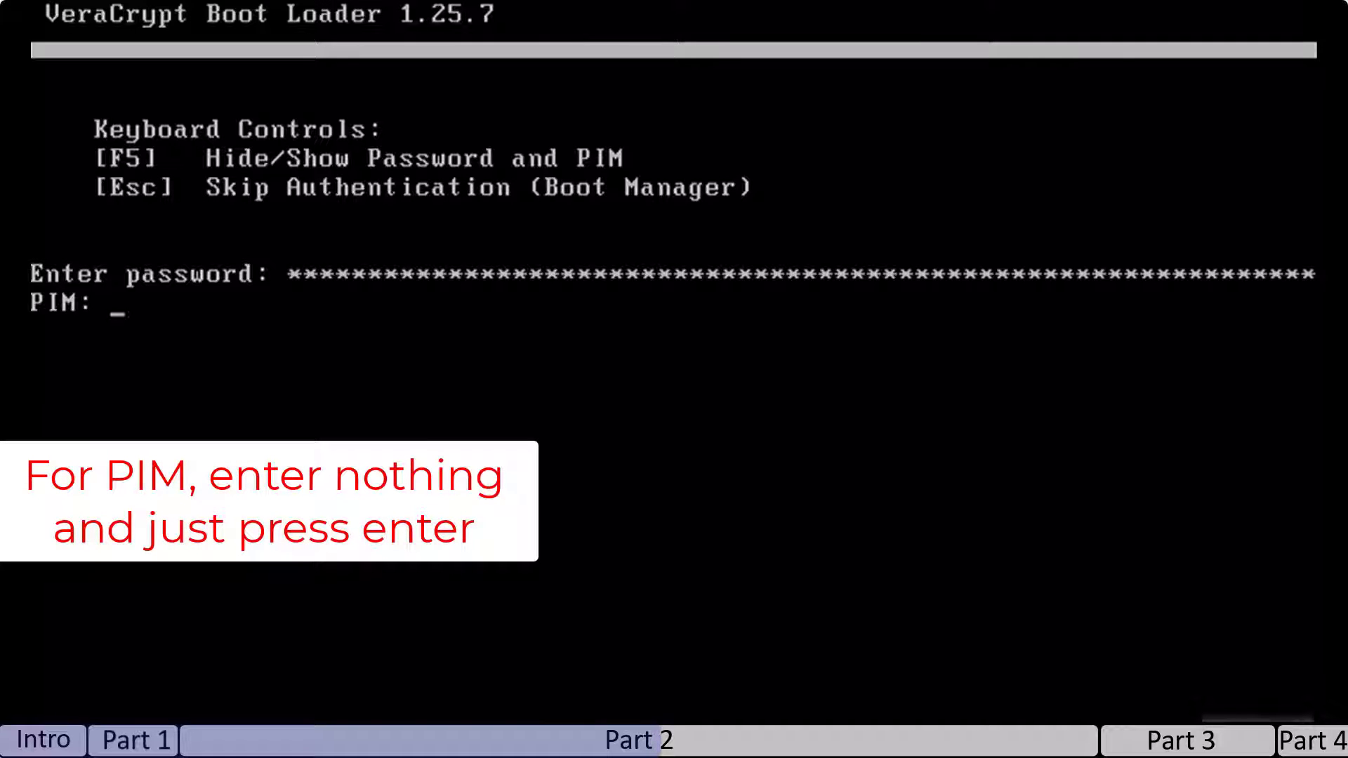
key(Return)
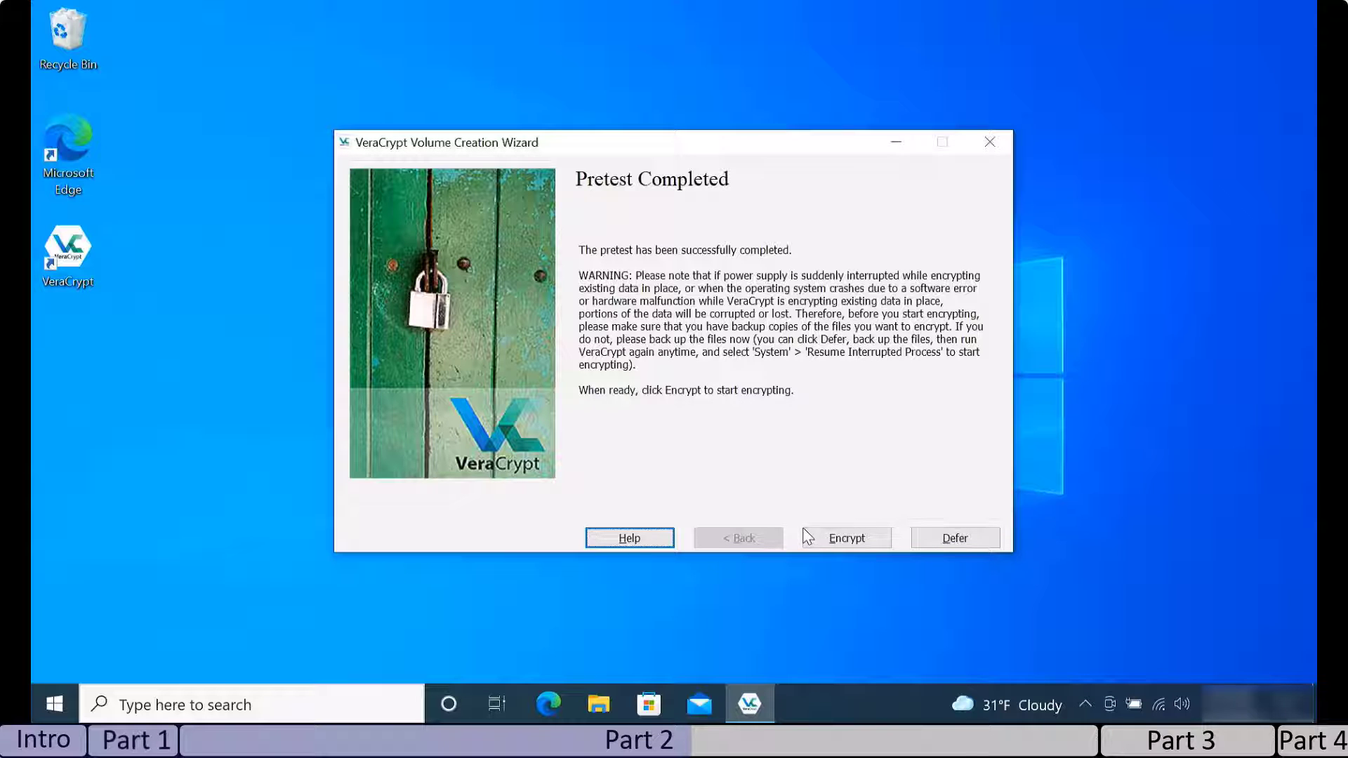
- Encrypt the system drive, approve the device-change prompt, then dismiss the success message and close the wizard
click(817, 537)
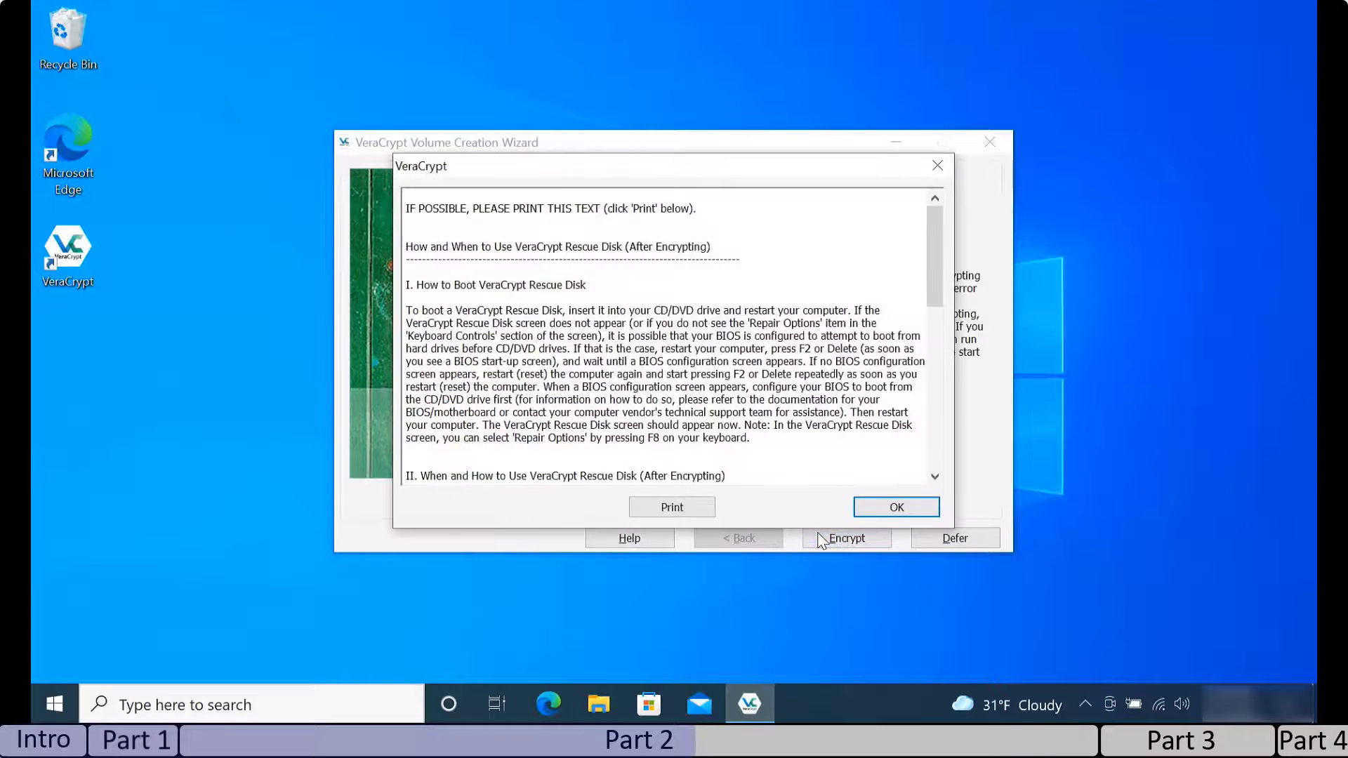
click(894, 508)
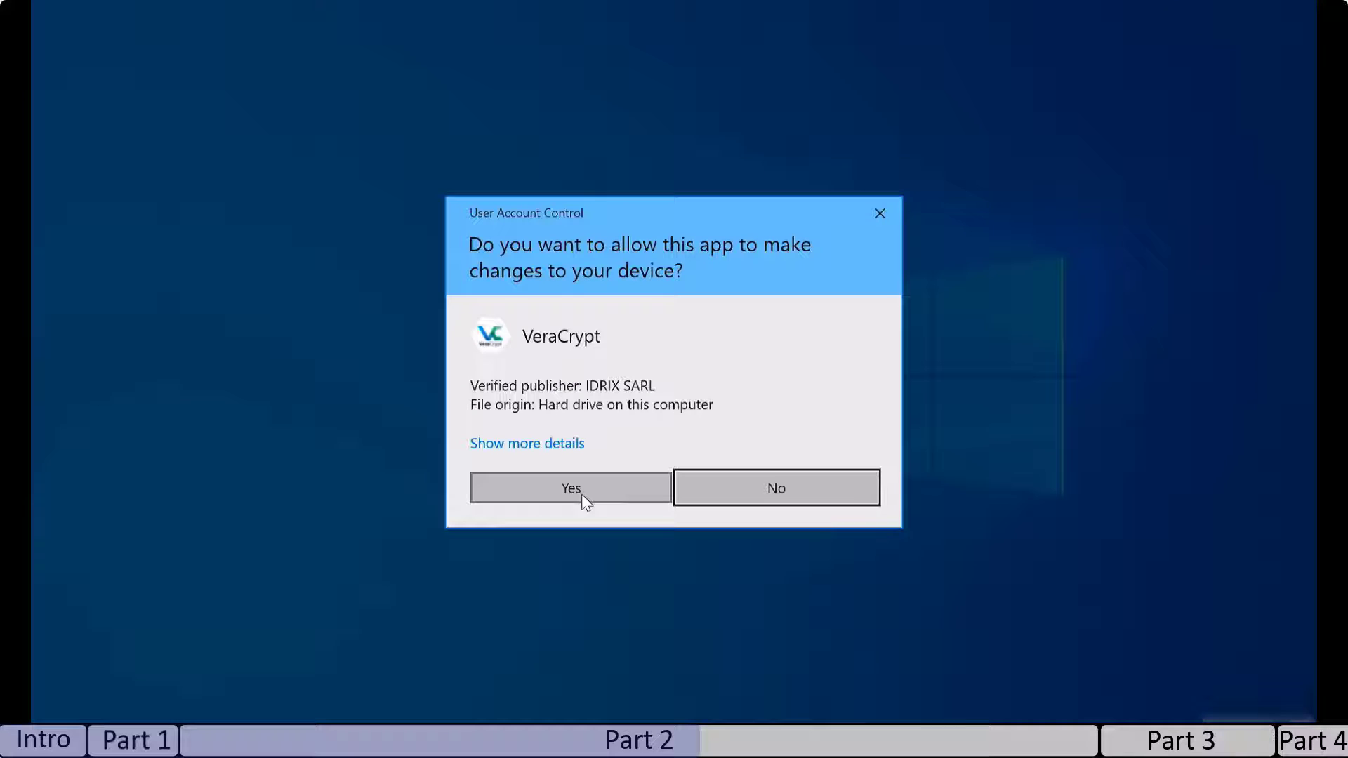
click(579, 494)
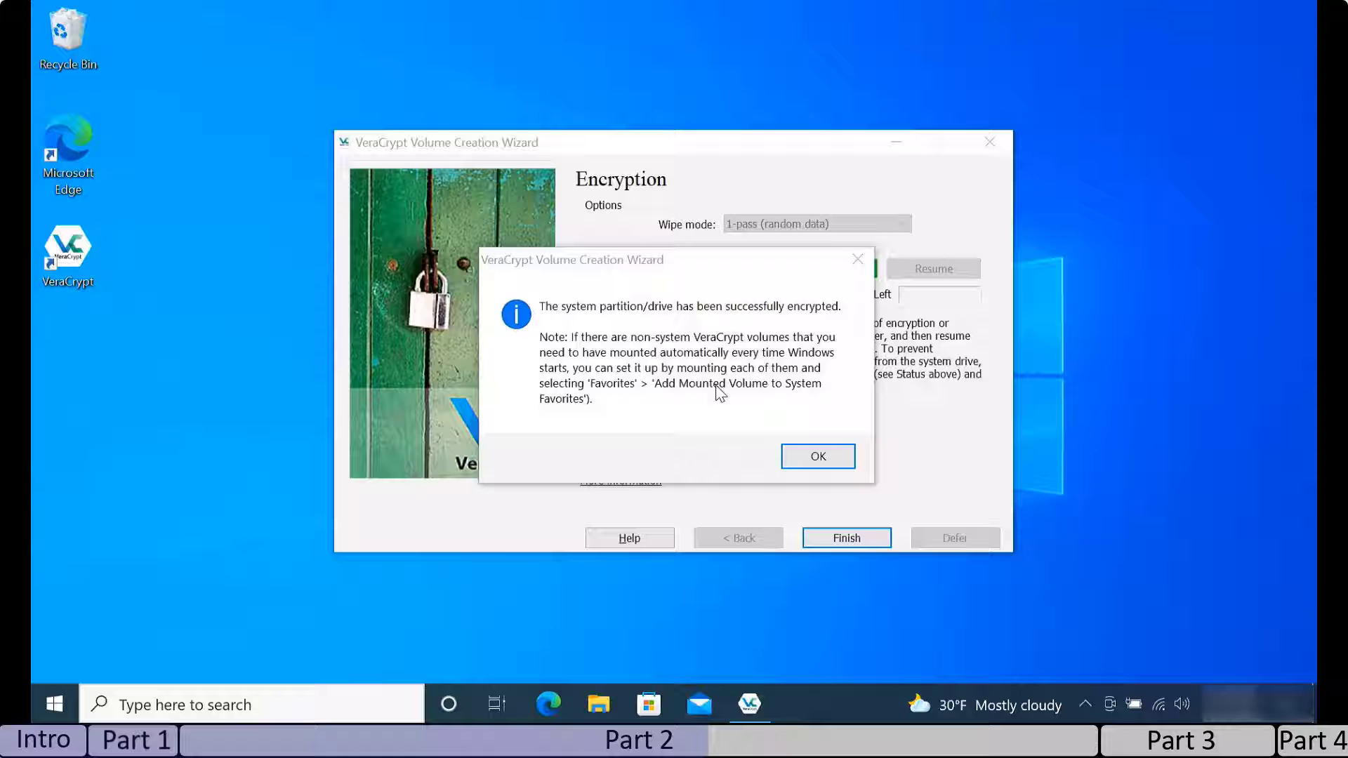
click(819, 455)
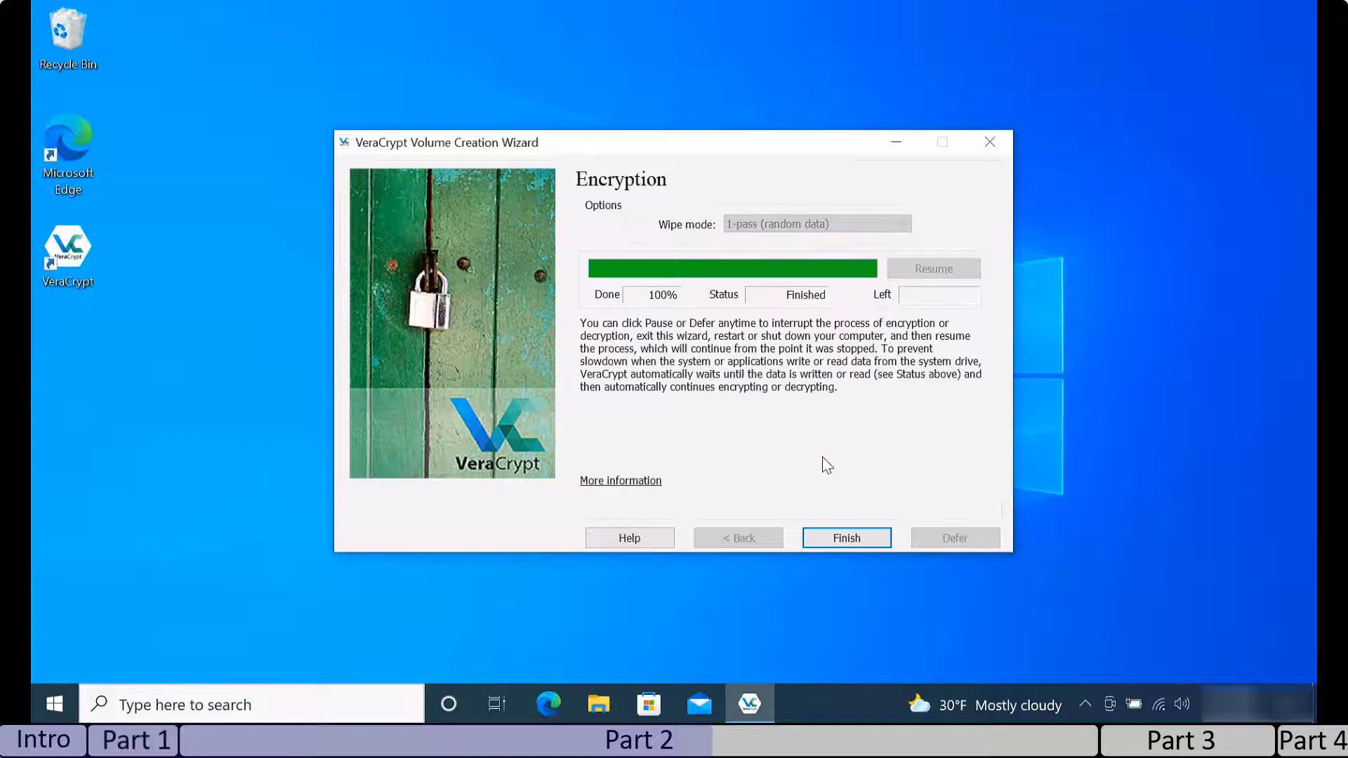
click(838, 539)
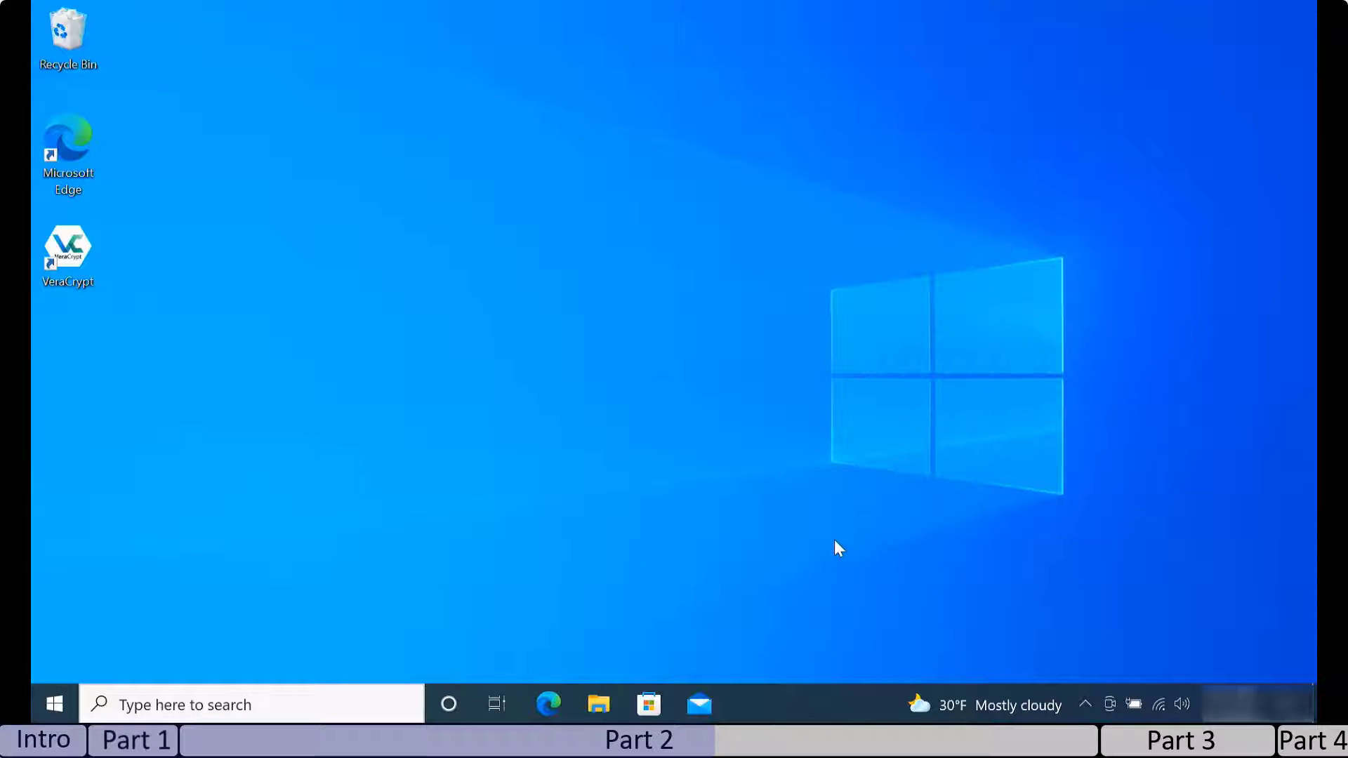
- Launch MediaCreationTool21H2 from the Downloads folder and approve its UAC prompt
click(595, 704)
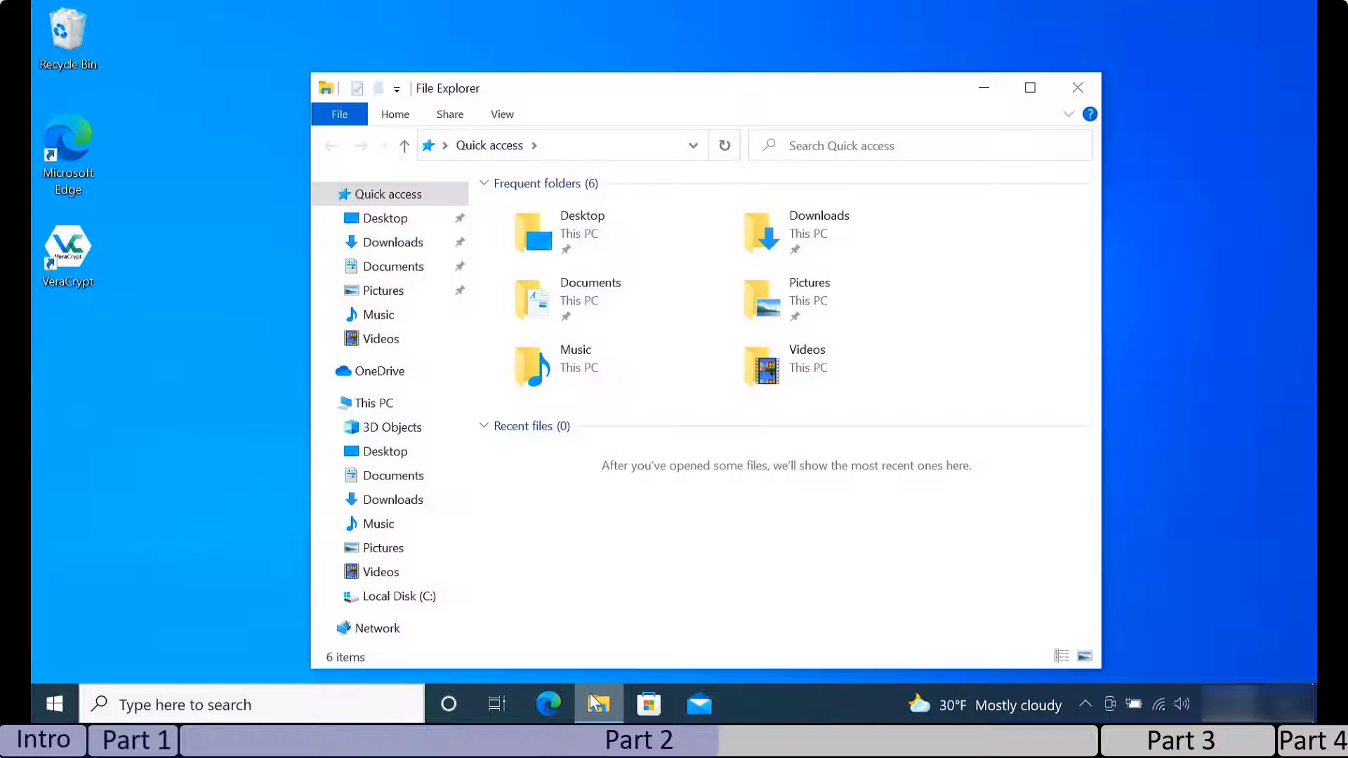
double_click(819, 223)
double_click(780, 244)
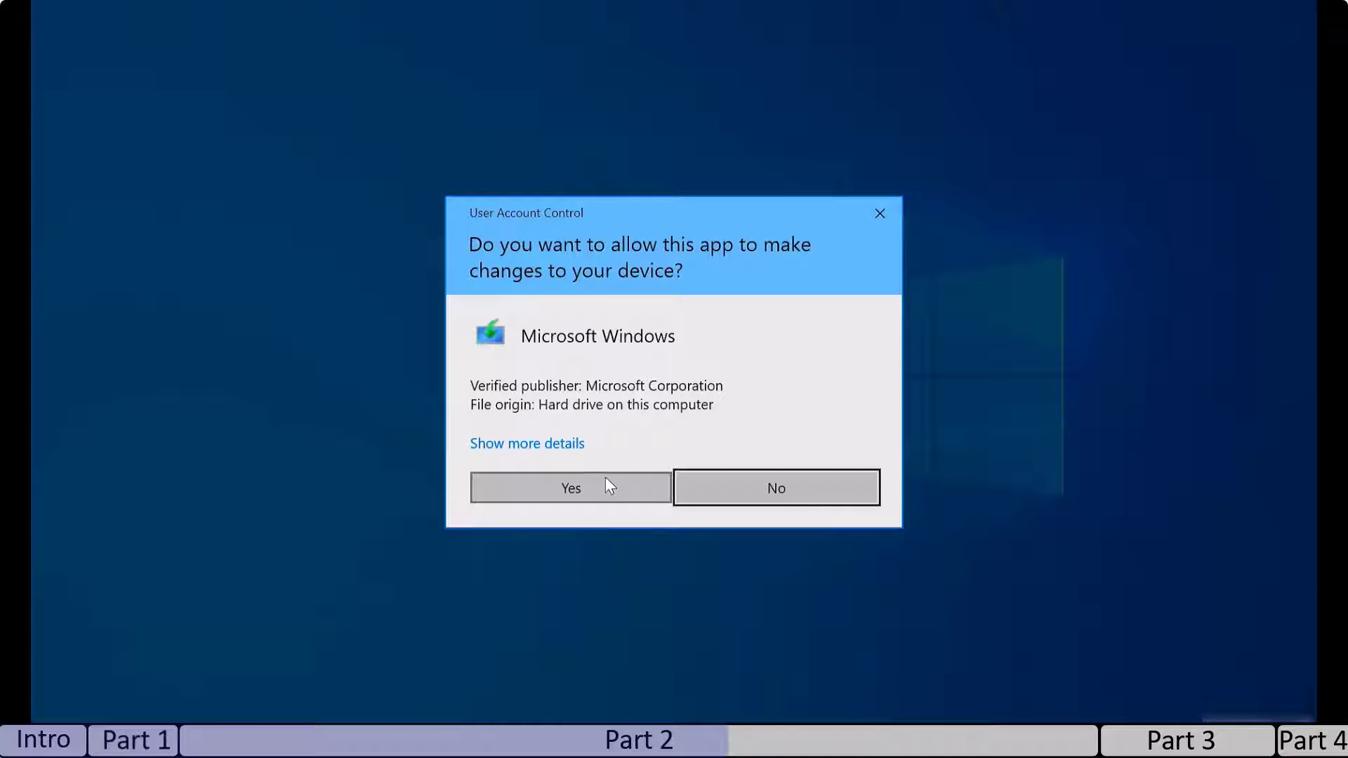
click(606, 485)
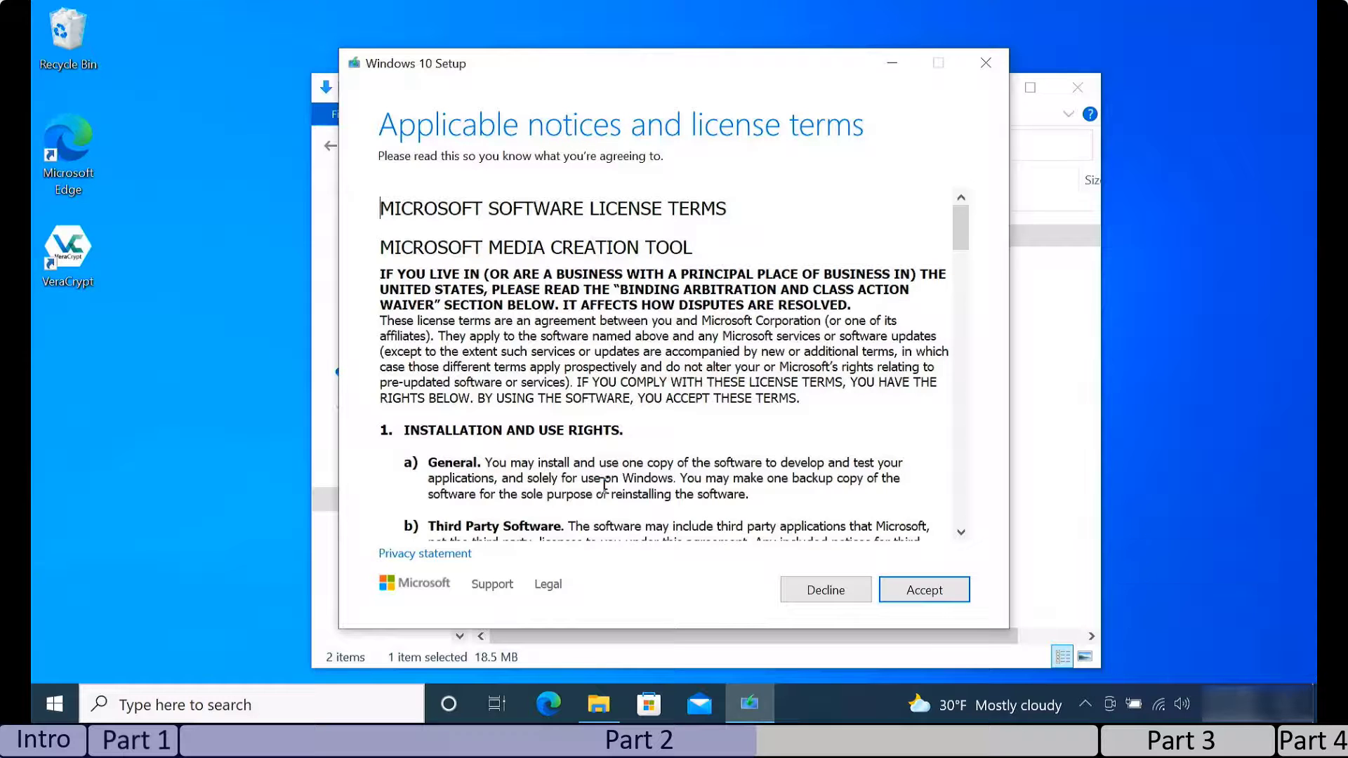
- Write Windows 10 installation media with recommended options to USB drive D: (ESD-USB)
click(908, 590)
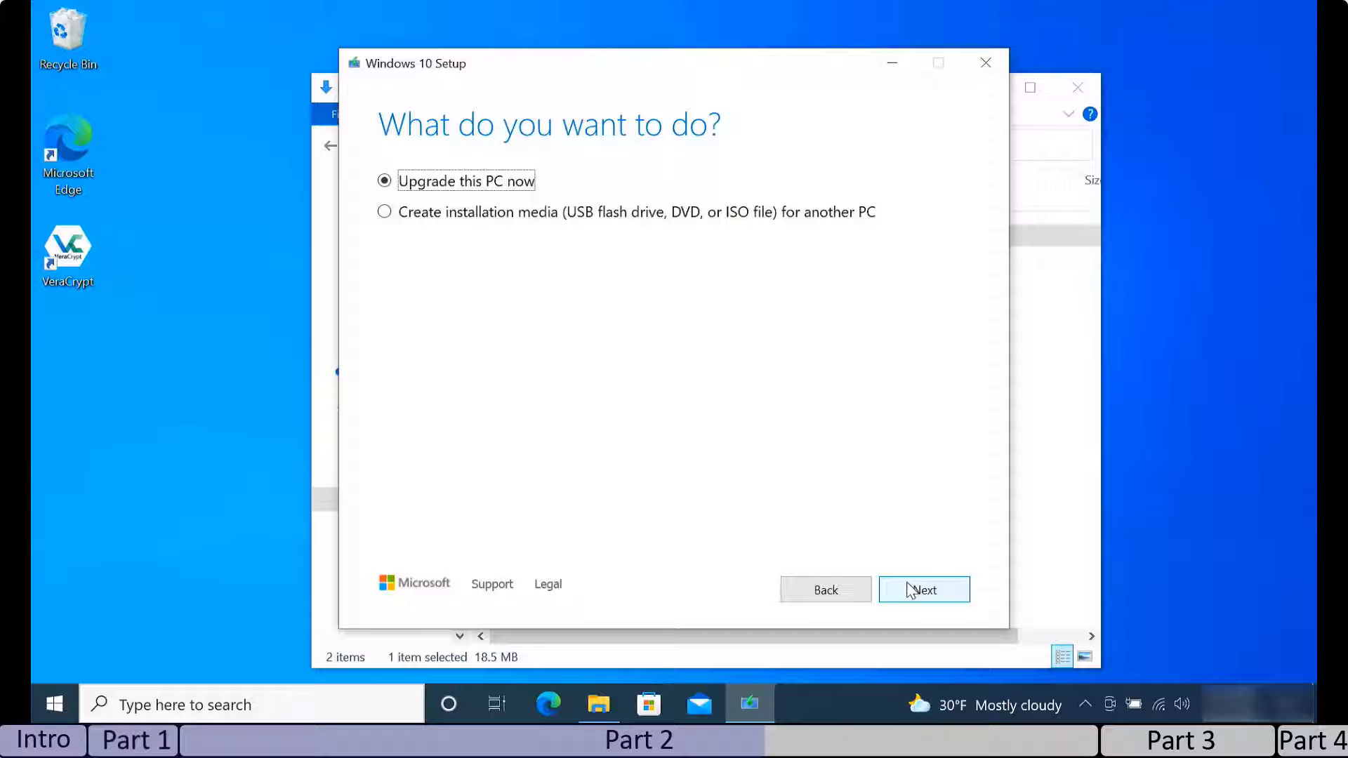
click(747, 219)
click(923, 590)
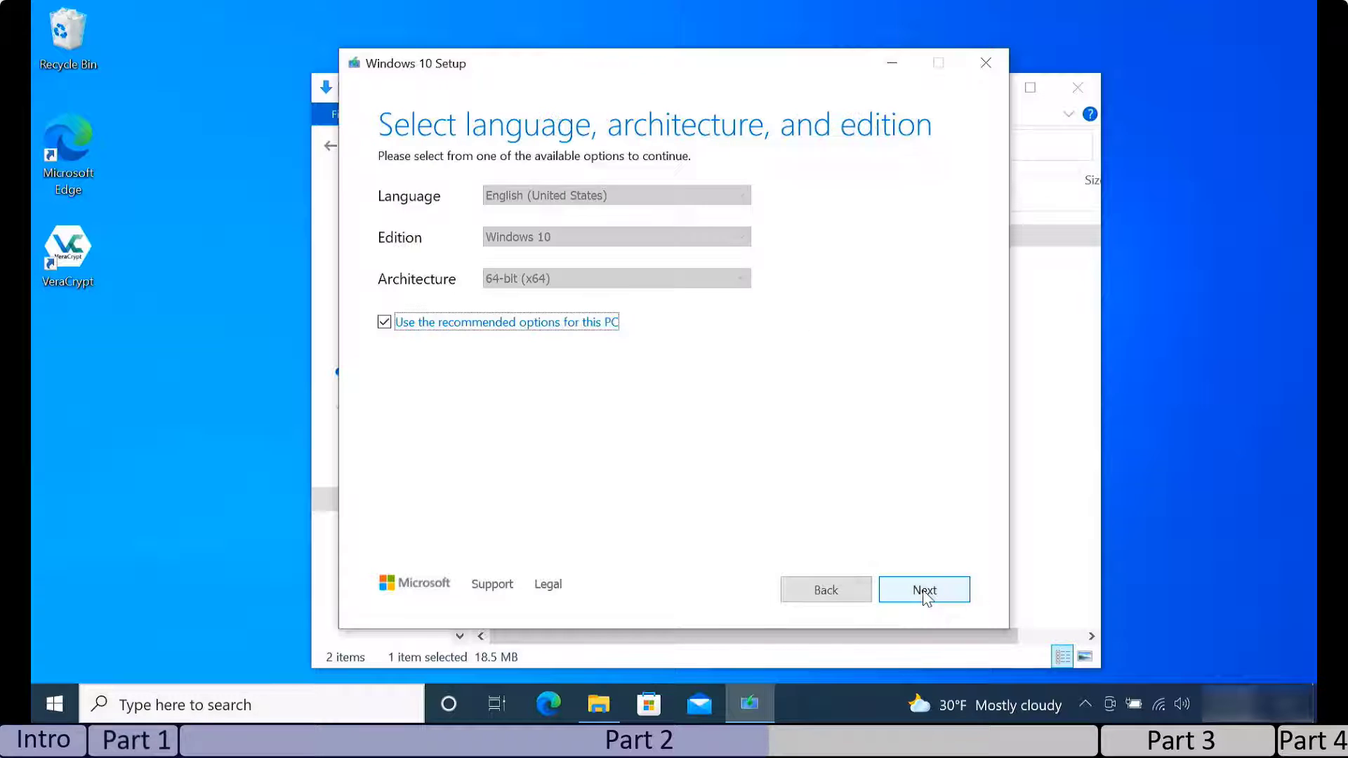
click(924, 591)
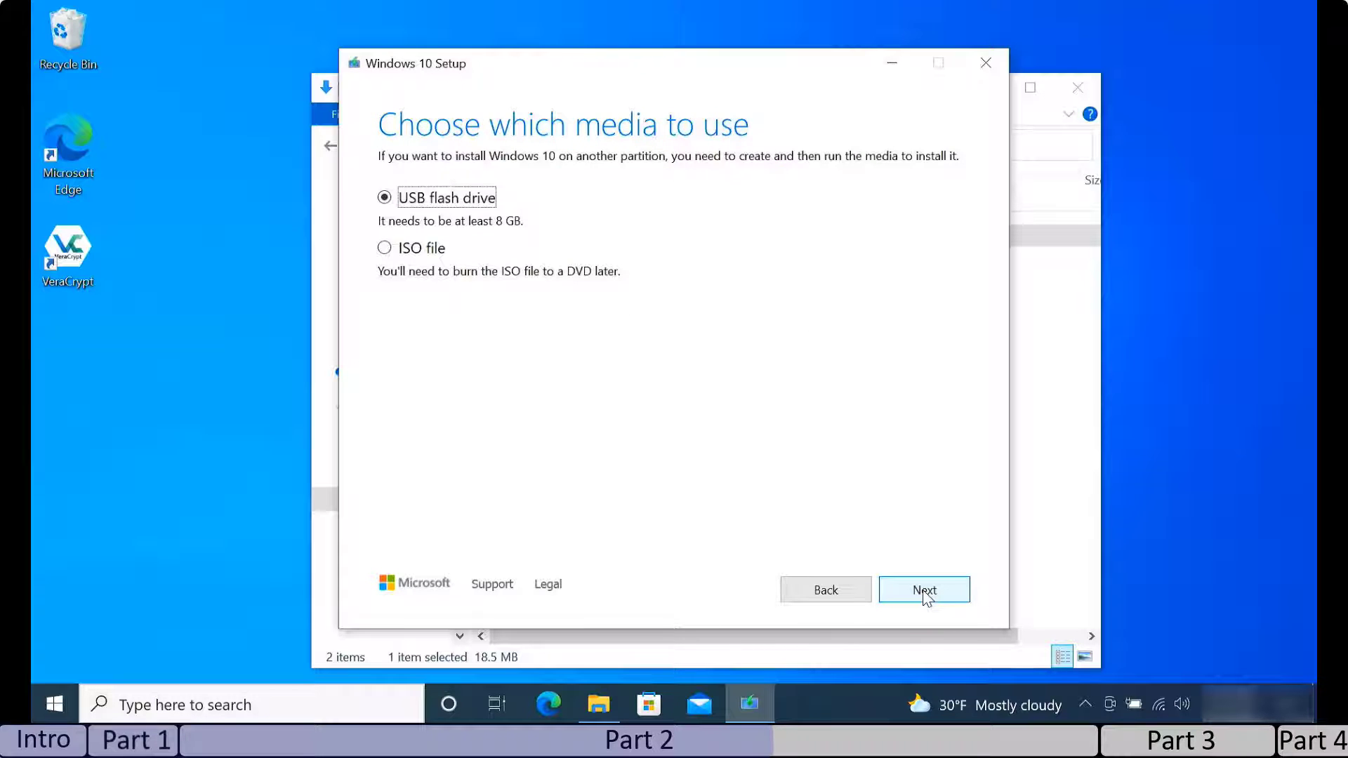
click(926, 593)
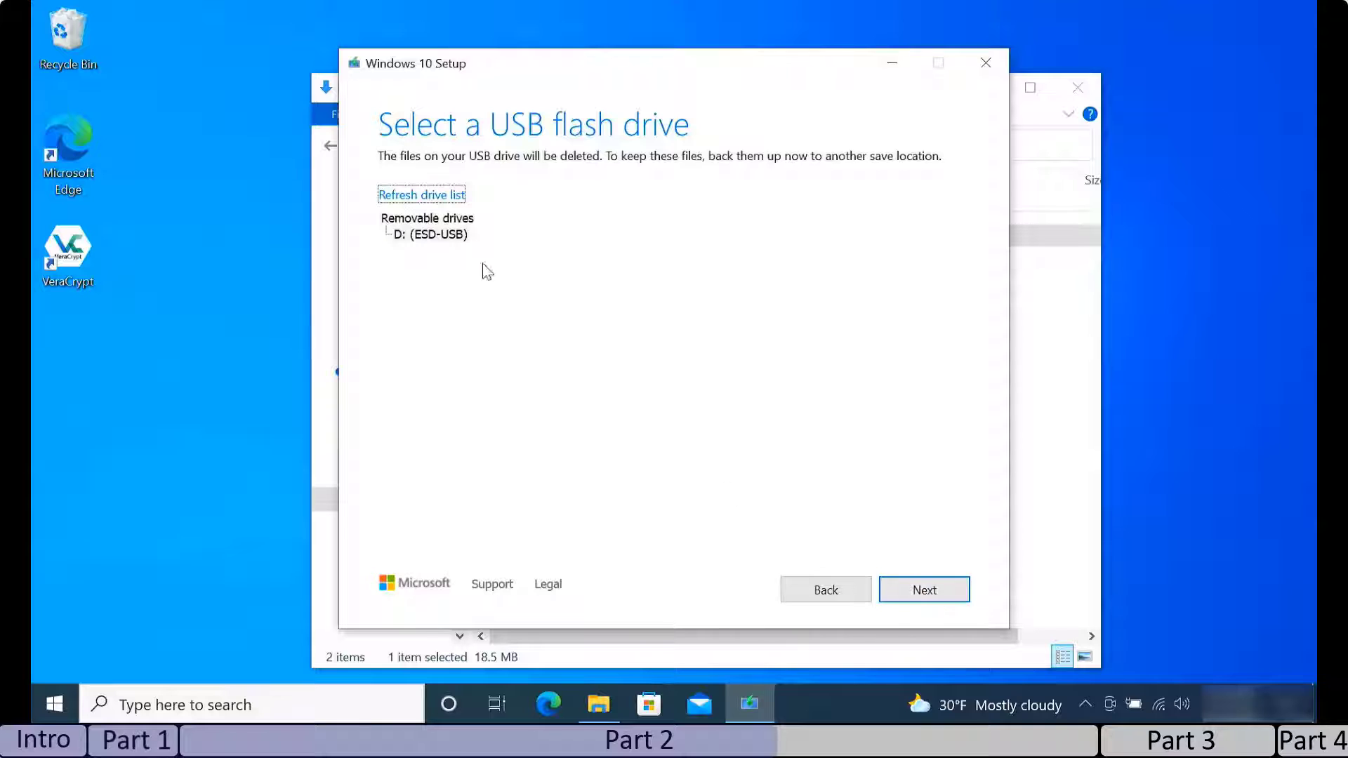
click(442, 241)
click(901, 591)
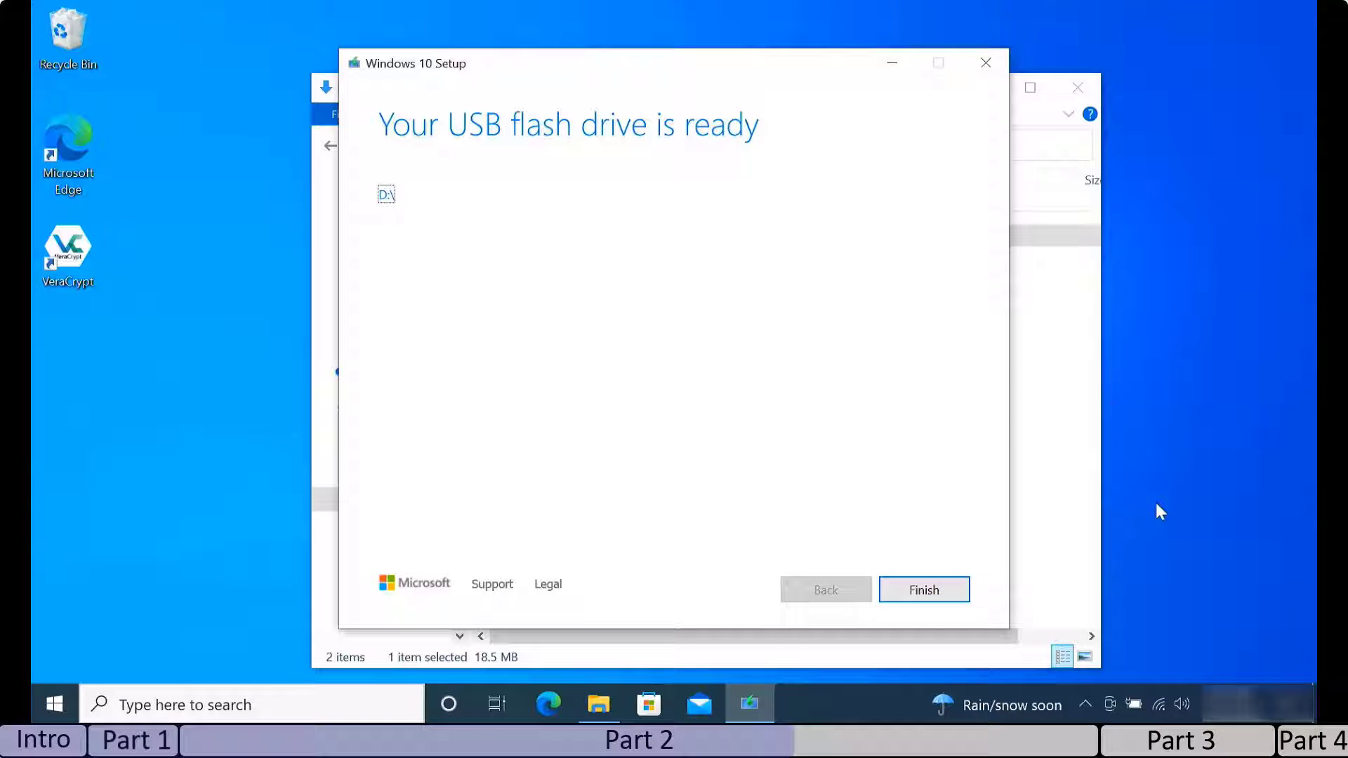
click(947, 588)
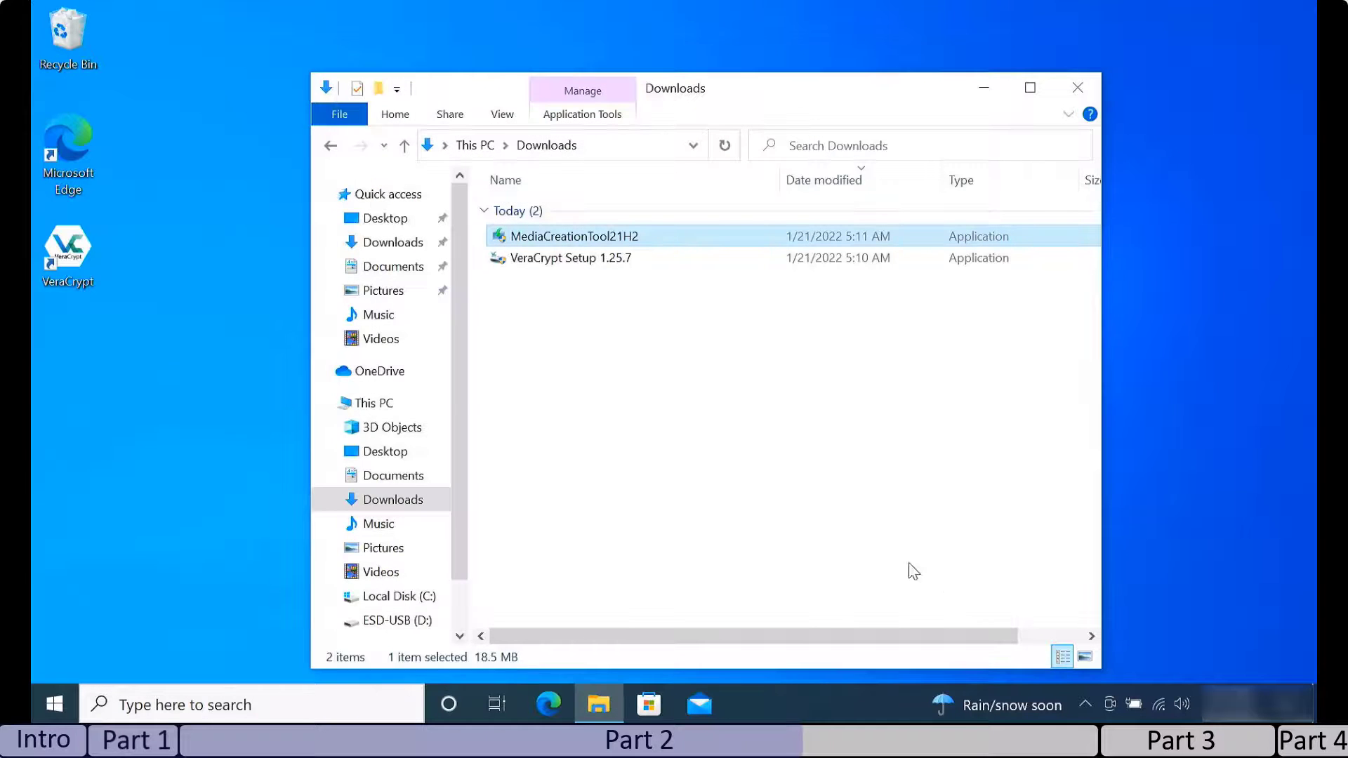
- Restart the PC from the Start menu and bring up the F12 one-time boot menu
click(55, 704)
click(65, 654)
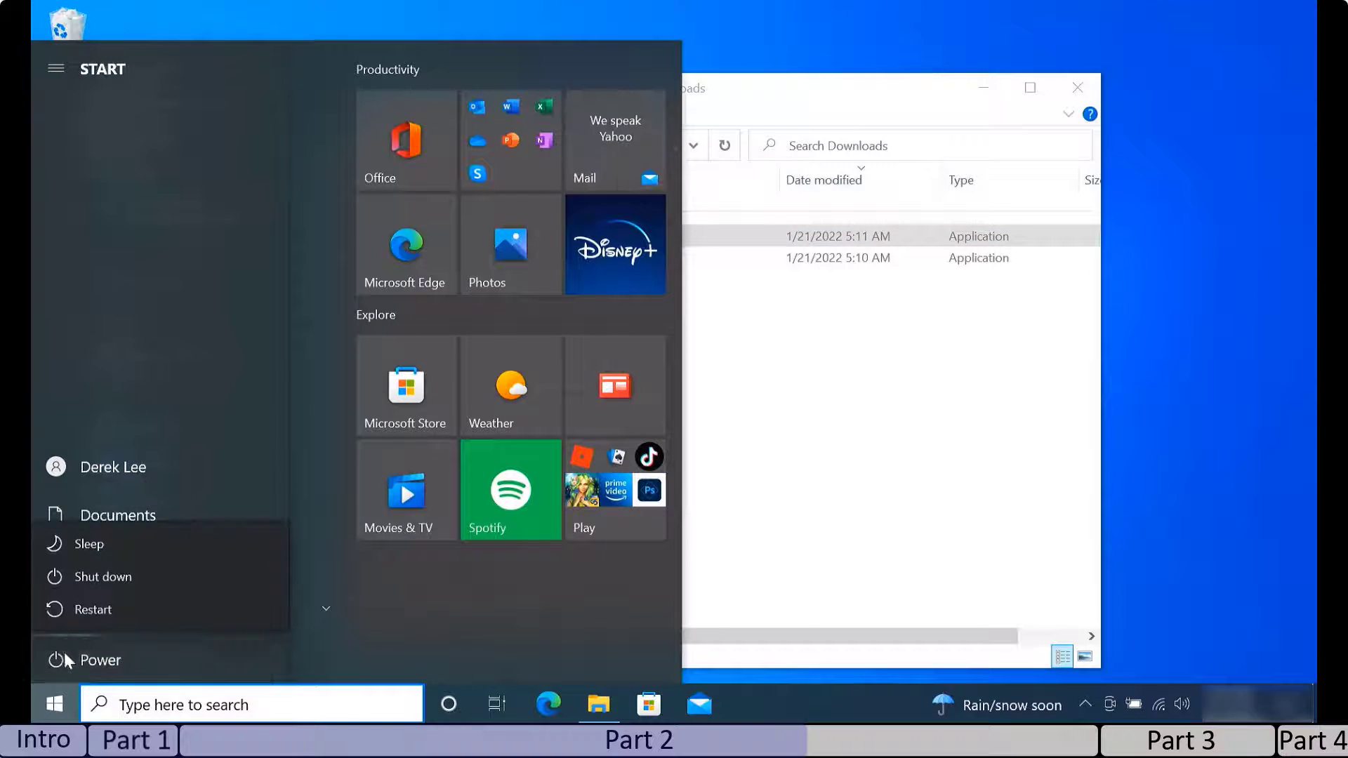
click(93, 611)
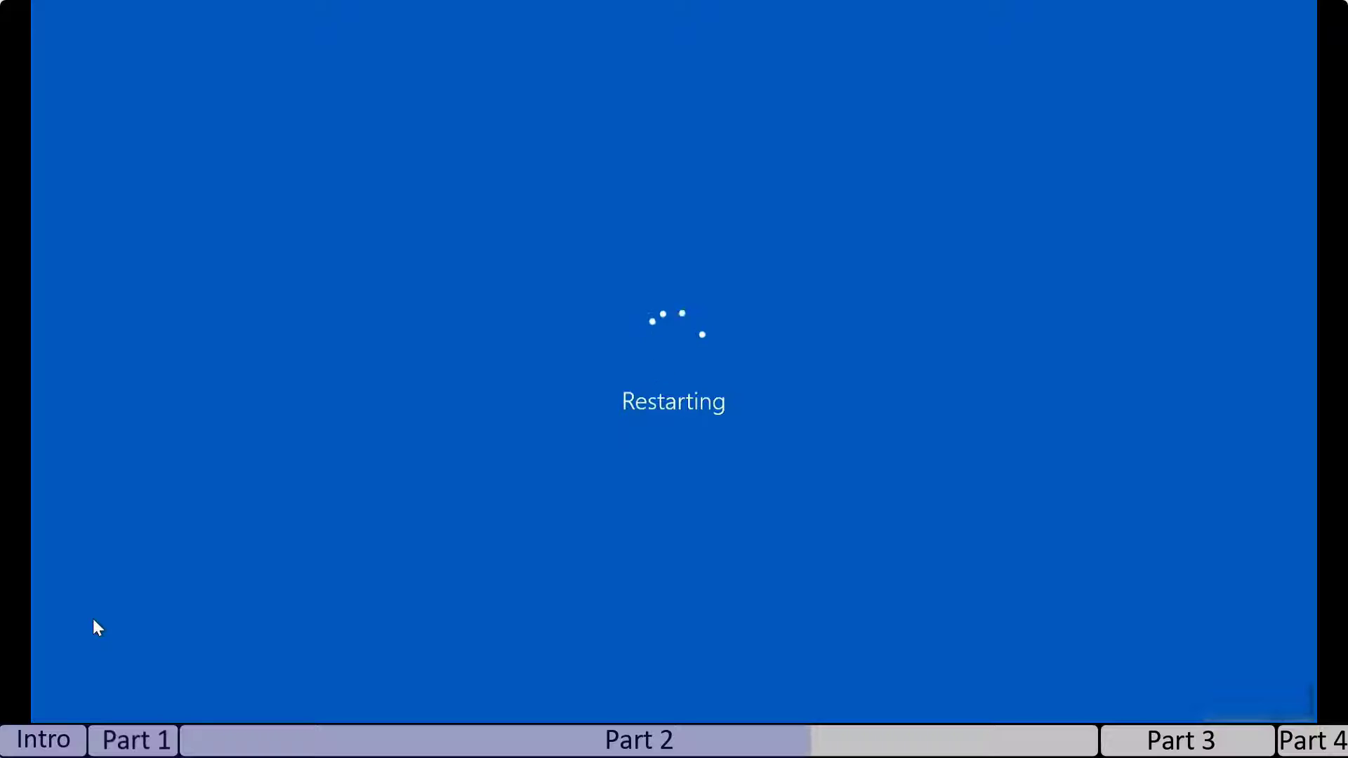
key(F12)
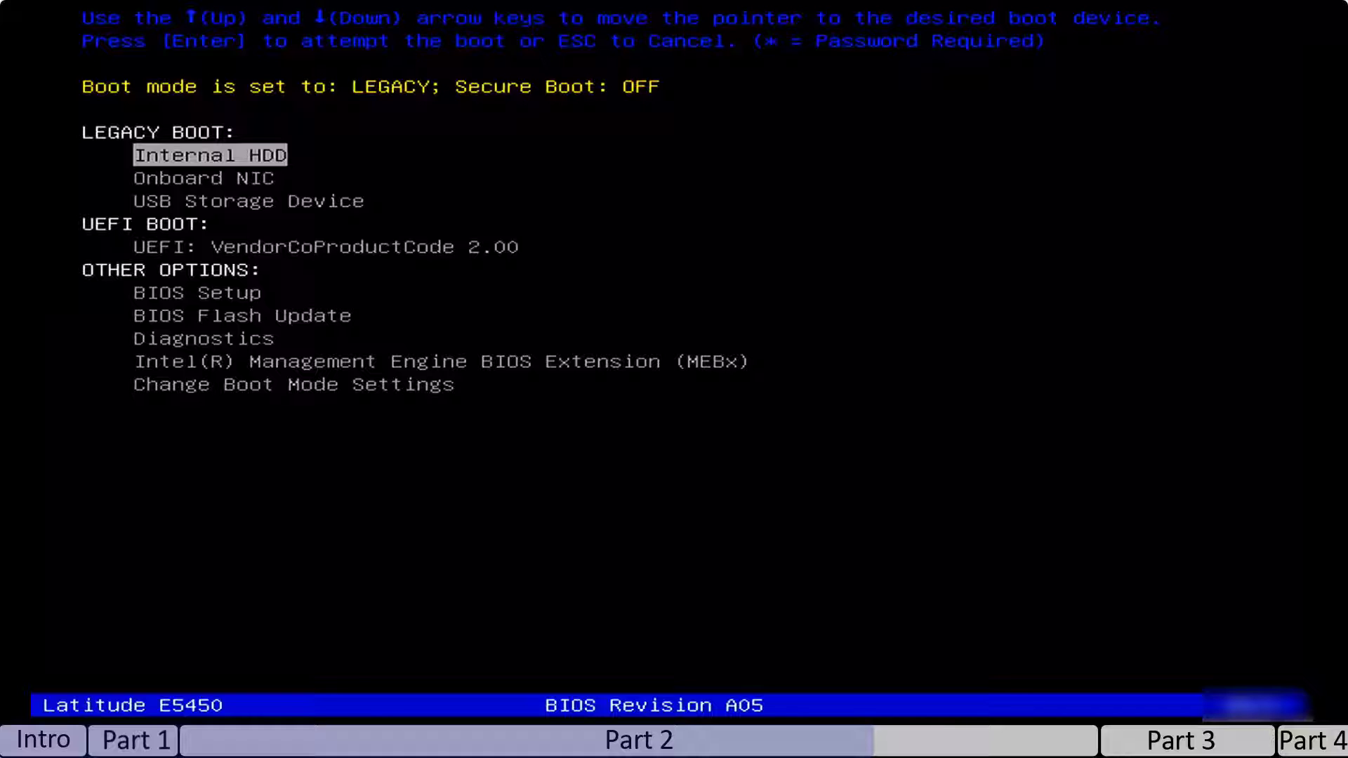
- Choose USB Storage Device in the boot menu to start the Windows installer
key(Down)
key(Down)
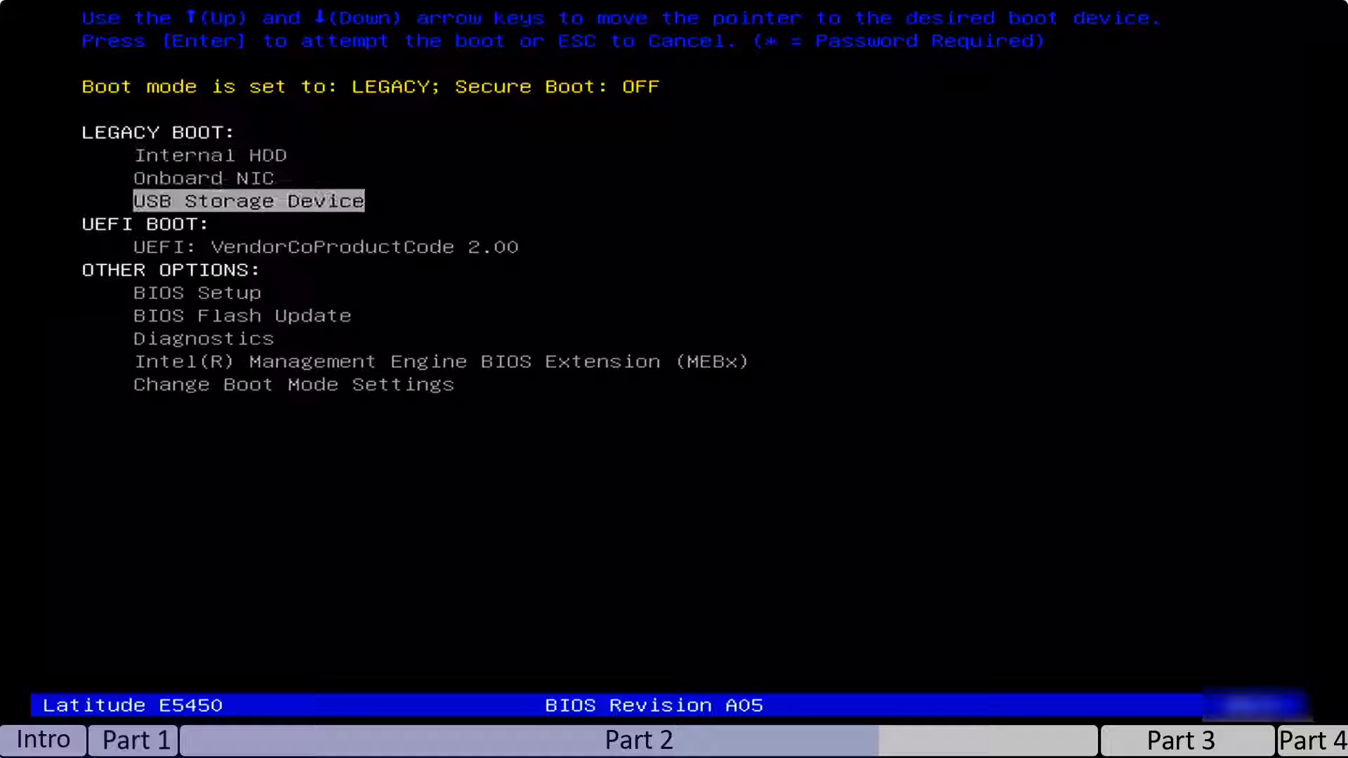
key(Down)
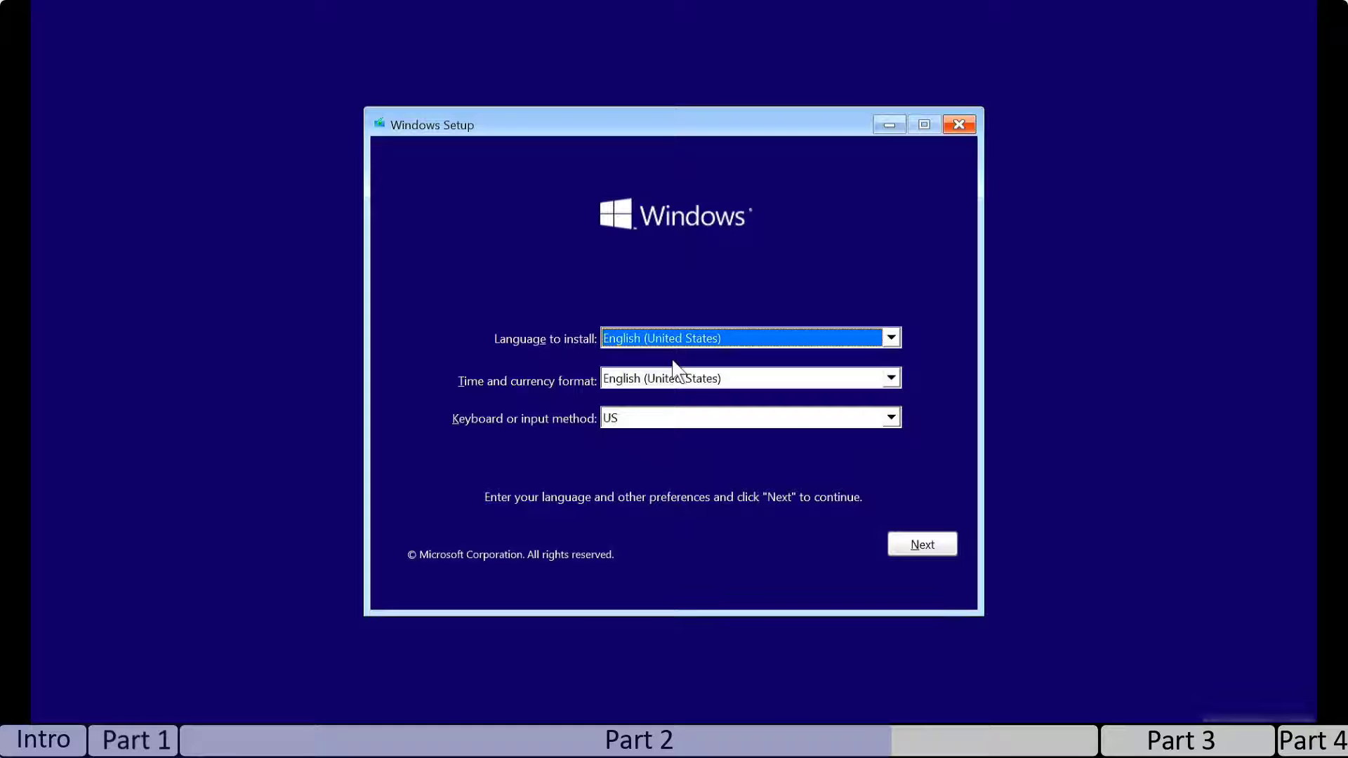
- Keep default language settings, accept the license terms, and choose Custom: Install Windows only
click(923, 549)
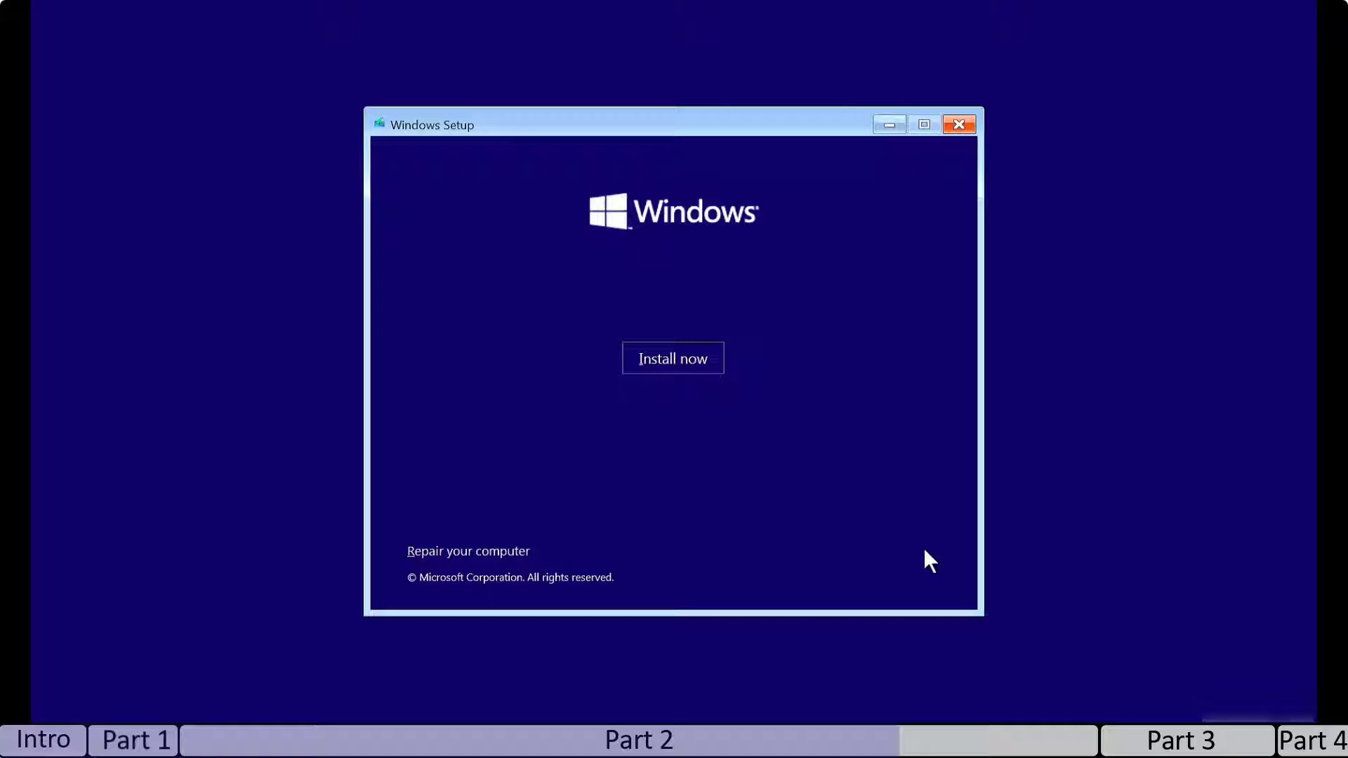
click(694, 362)
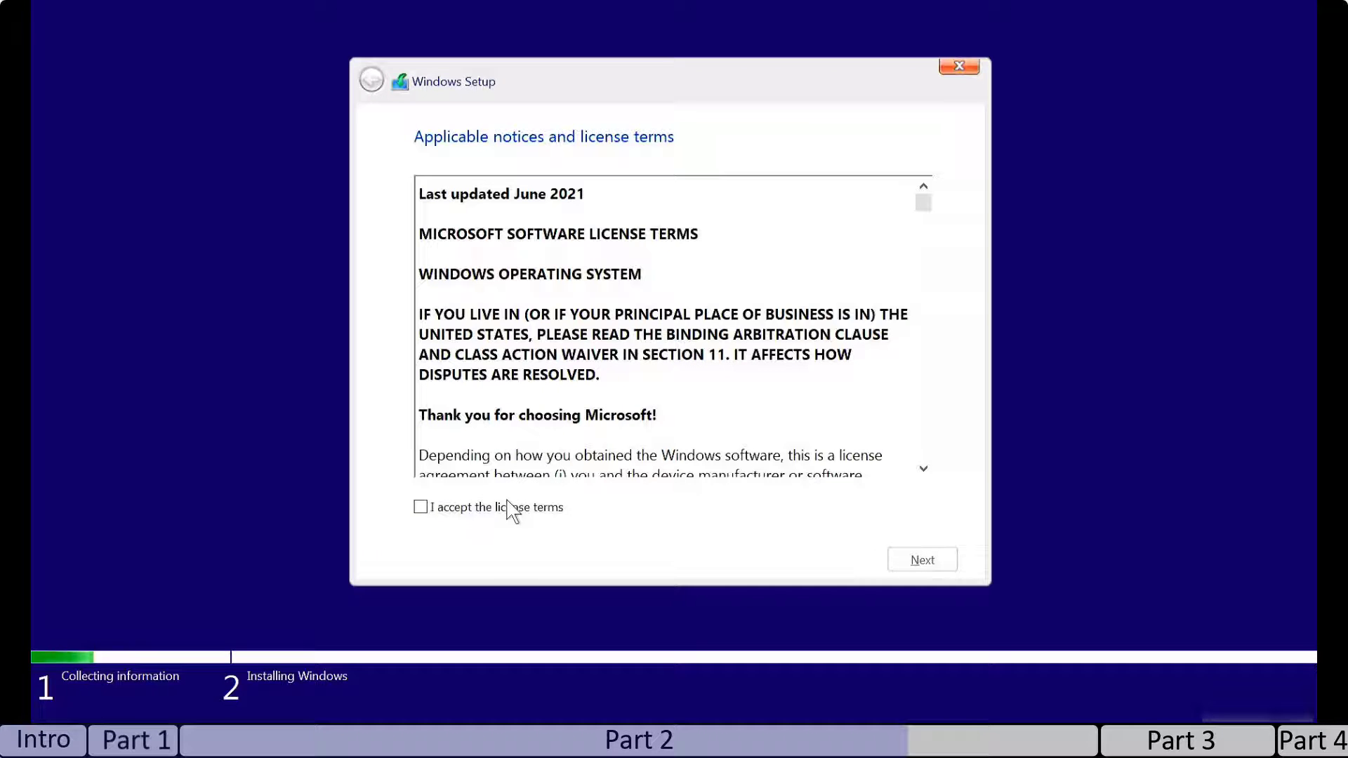
click(511, 507)
click(919, 560)
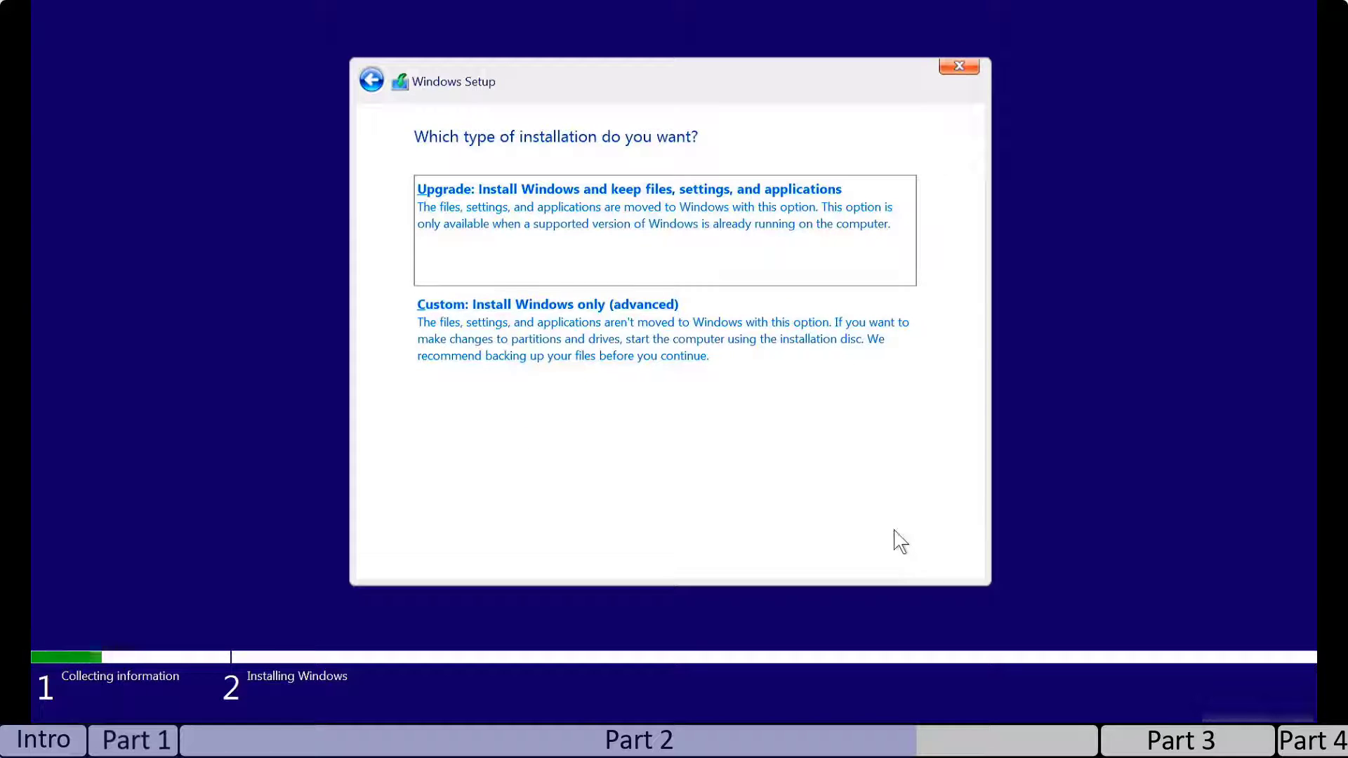
click(829, 361)
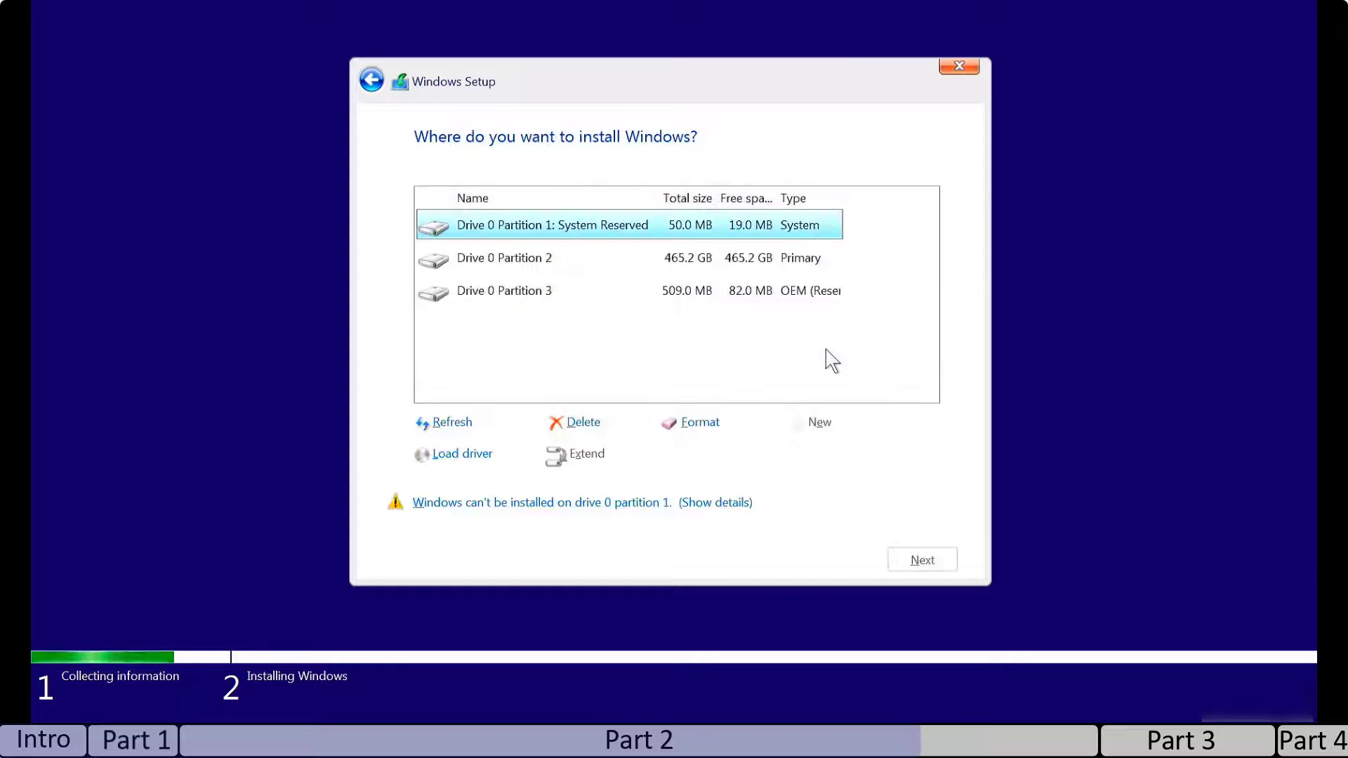
- Select Drive 0 Partition 2 and read the MBR partition table error details
click(795, 264)
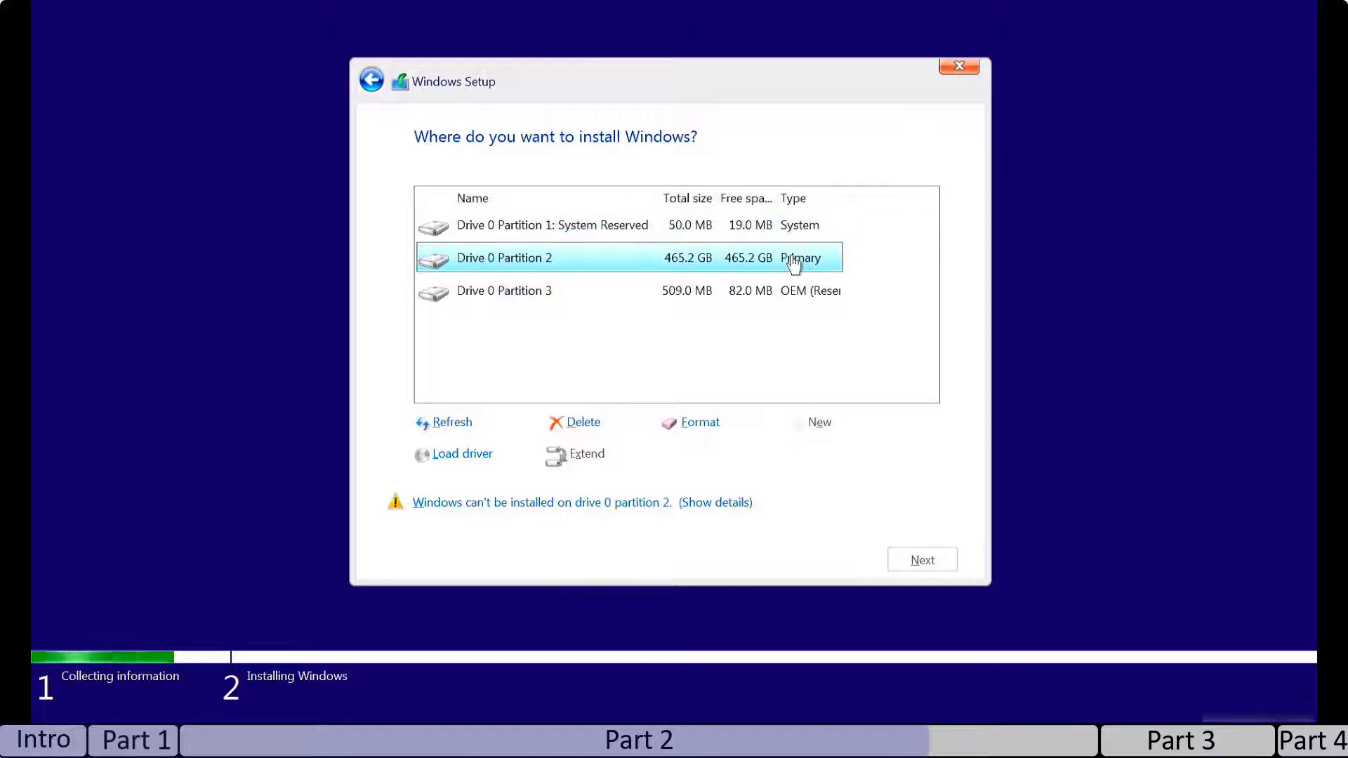
click(728, 511)
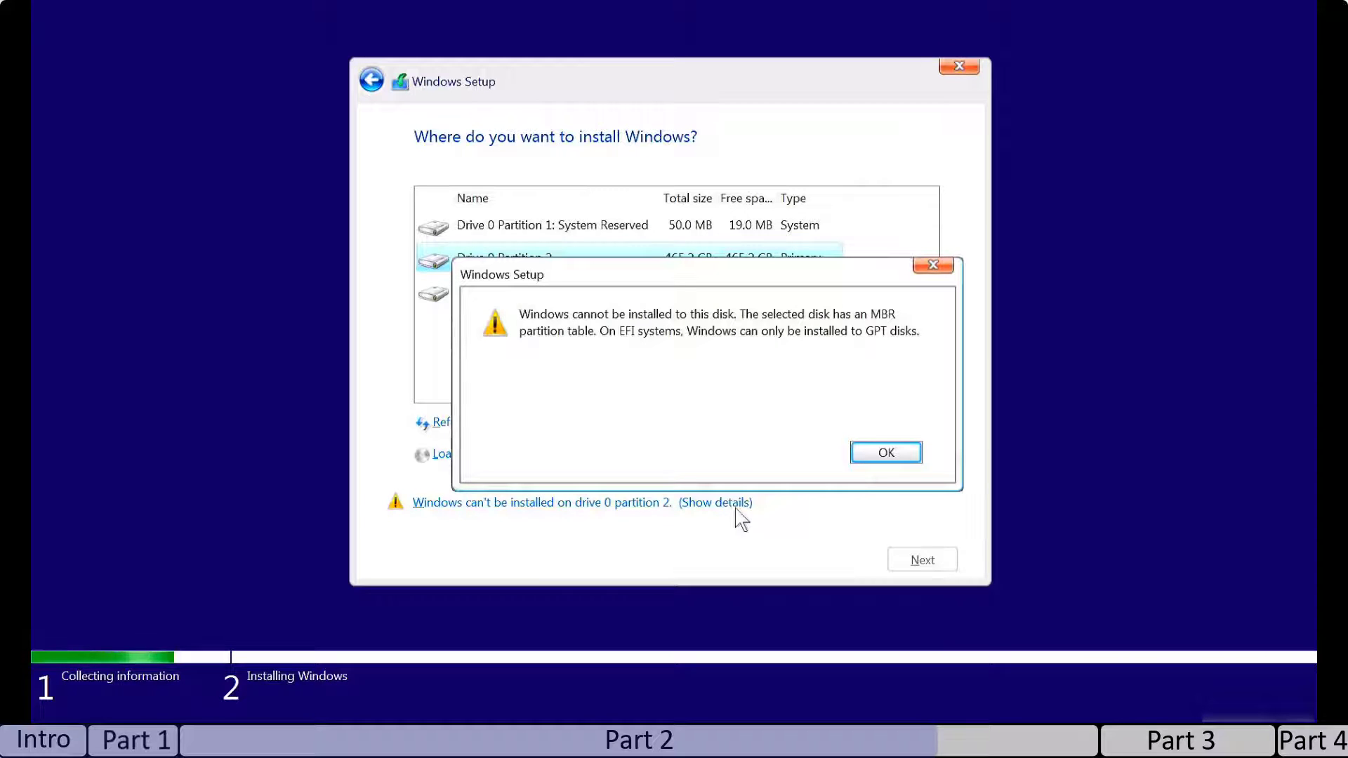
click(868, 451)
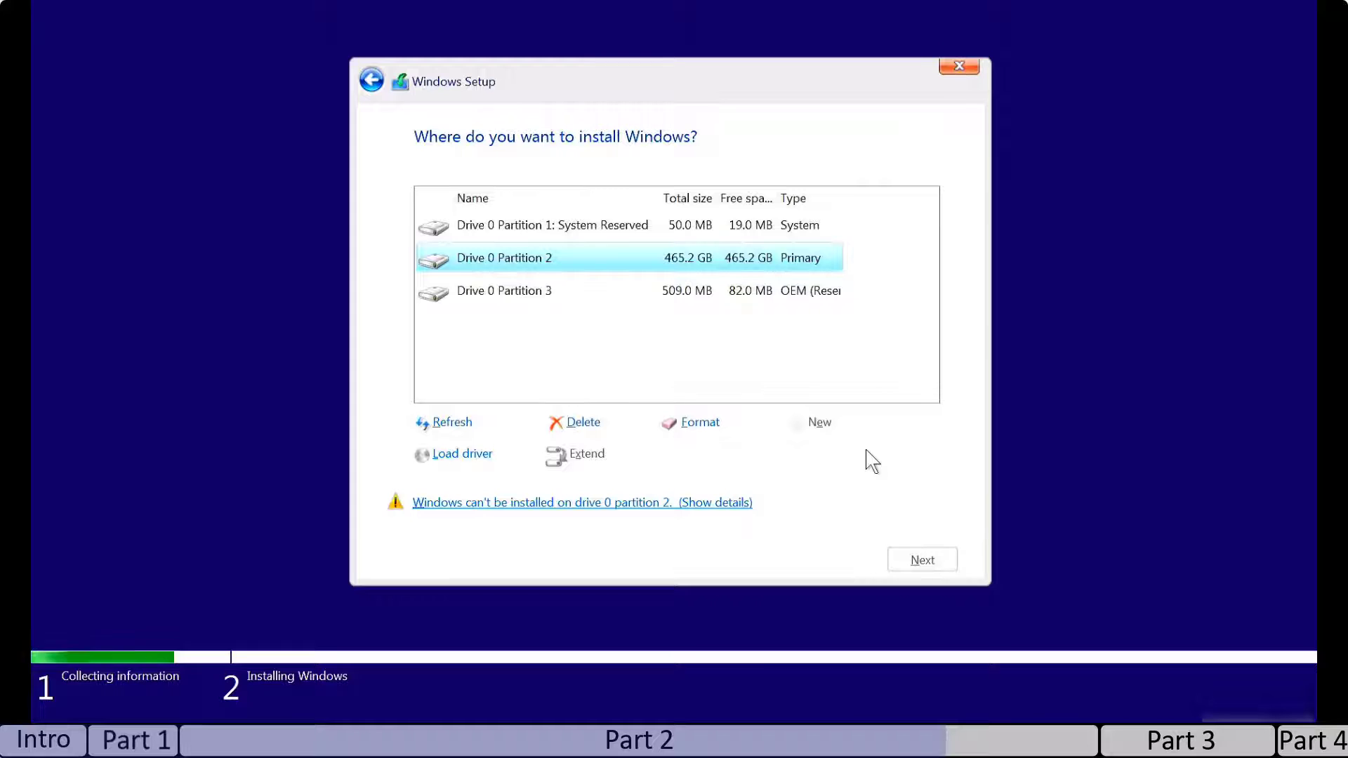
- In diskpart, select disk 0 (465 GB), then clean it and convert it to GPT
key(shift+F10)
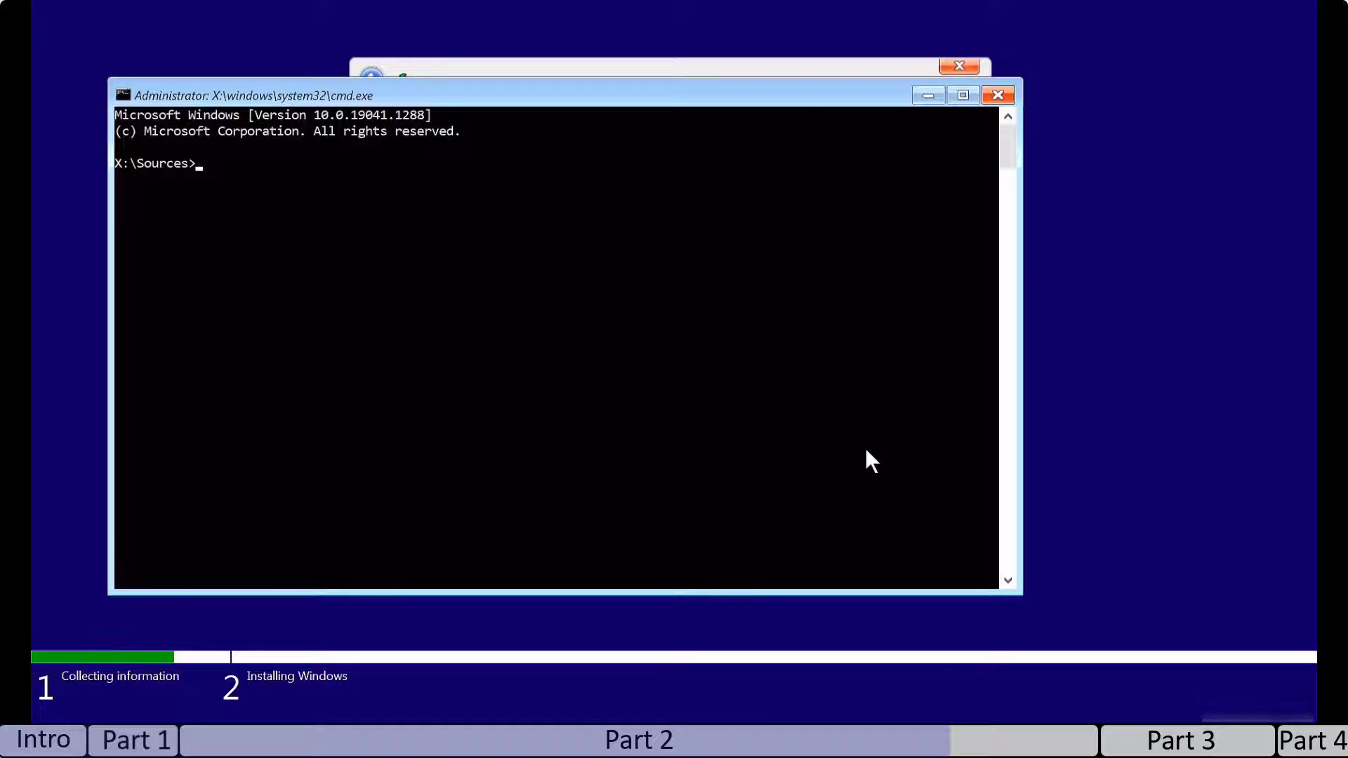
text(disk)
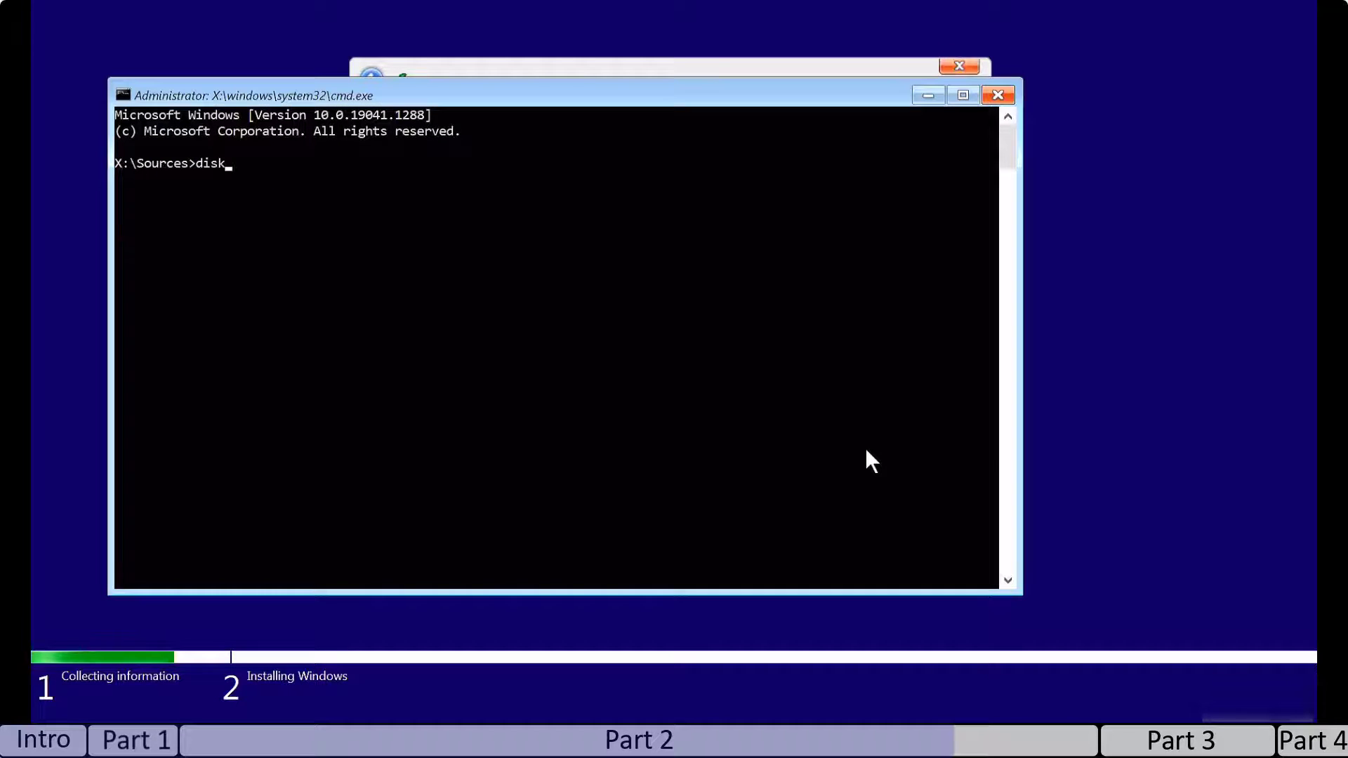
text(part)
key(Return)
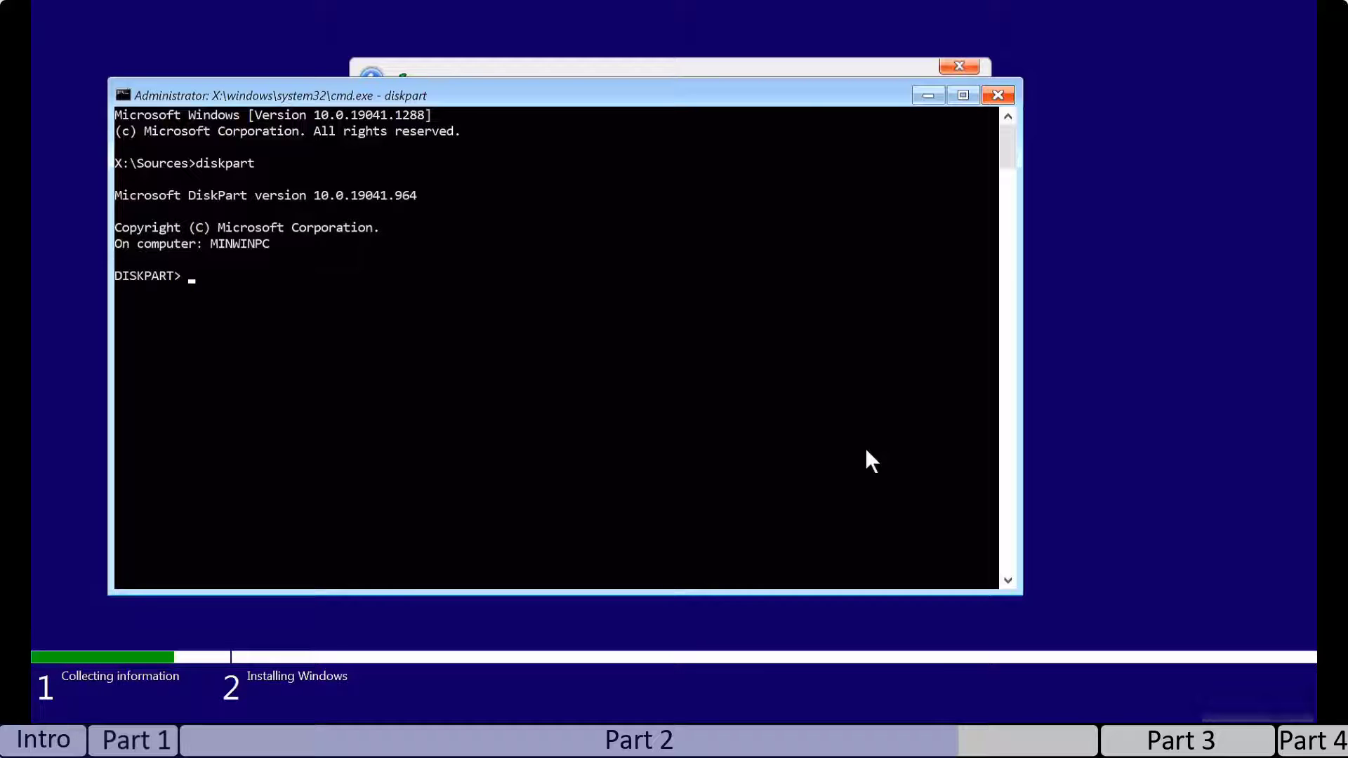
text(list)
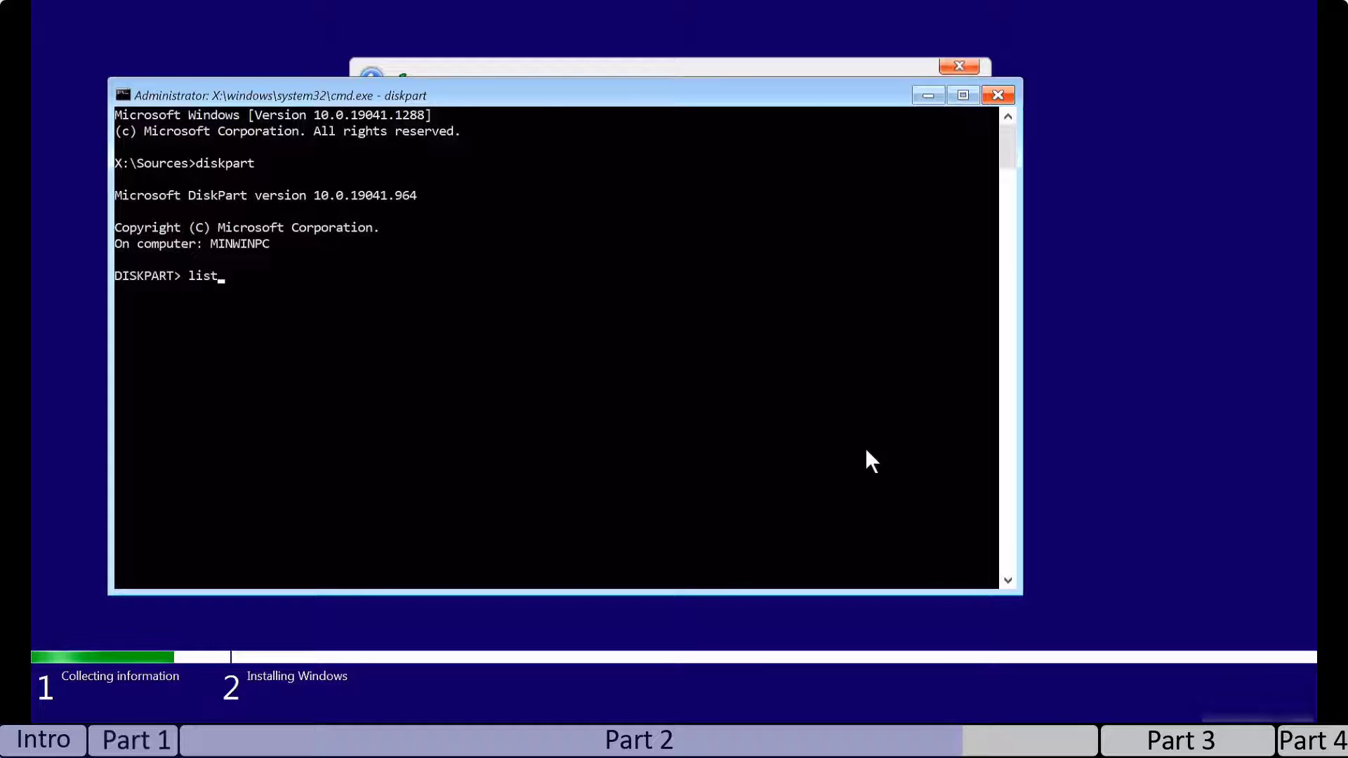
text( disk)
key(Return)
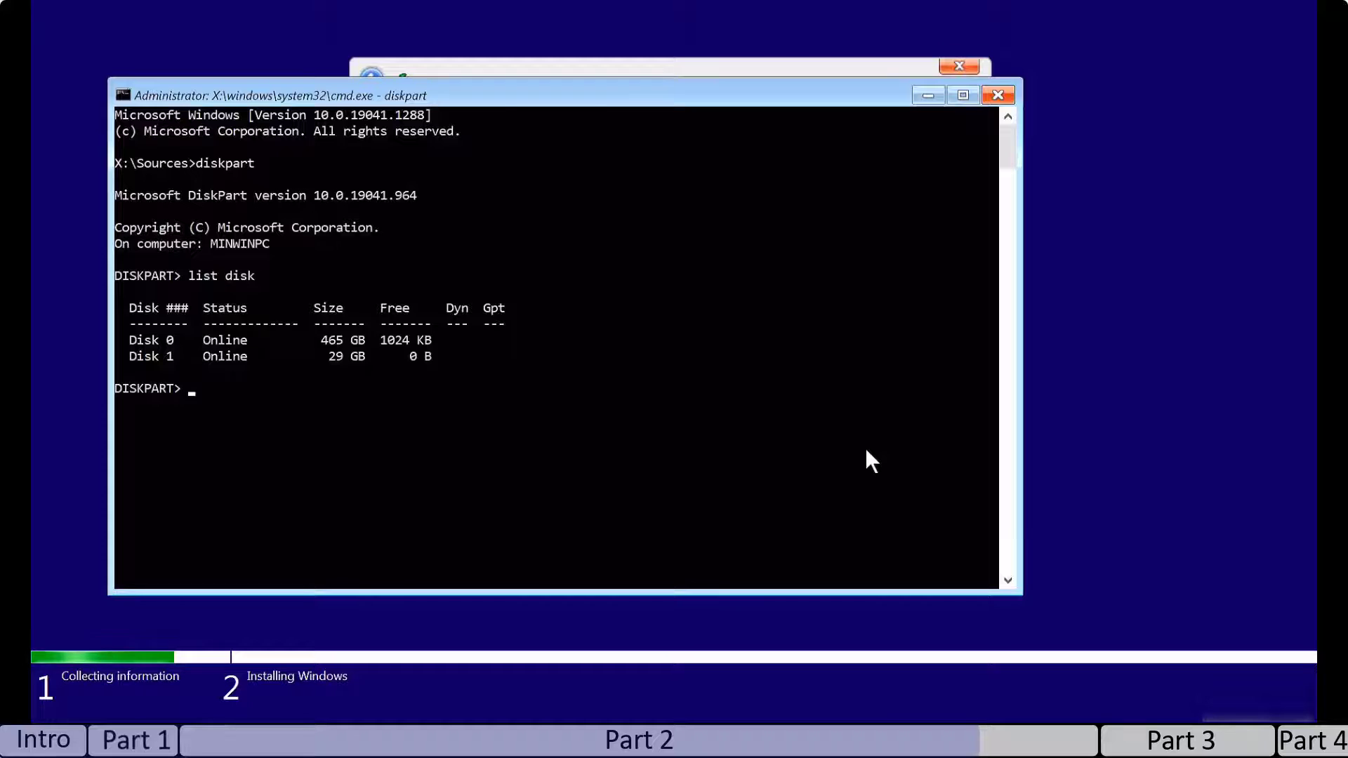
text(sele)
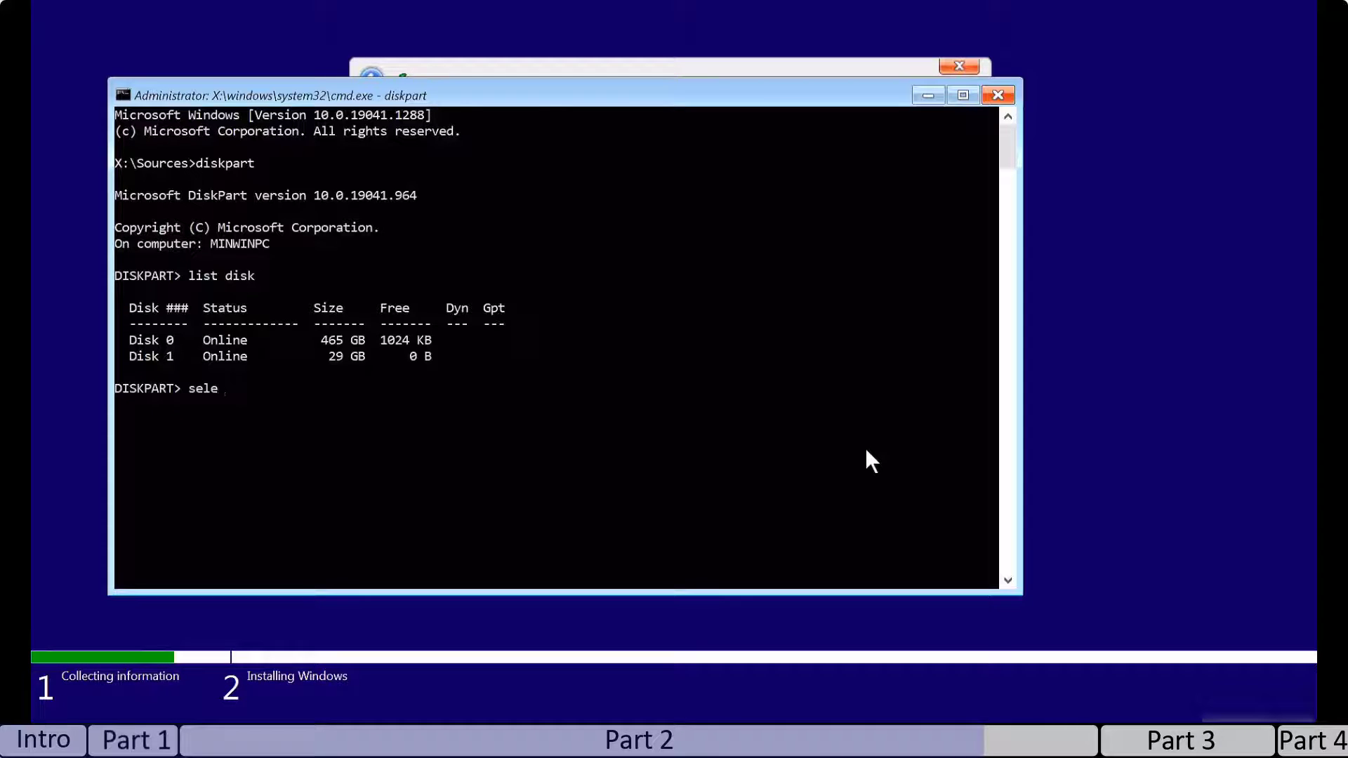
text(ct disk 0)
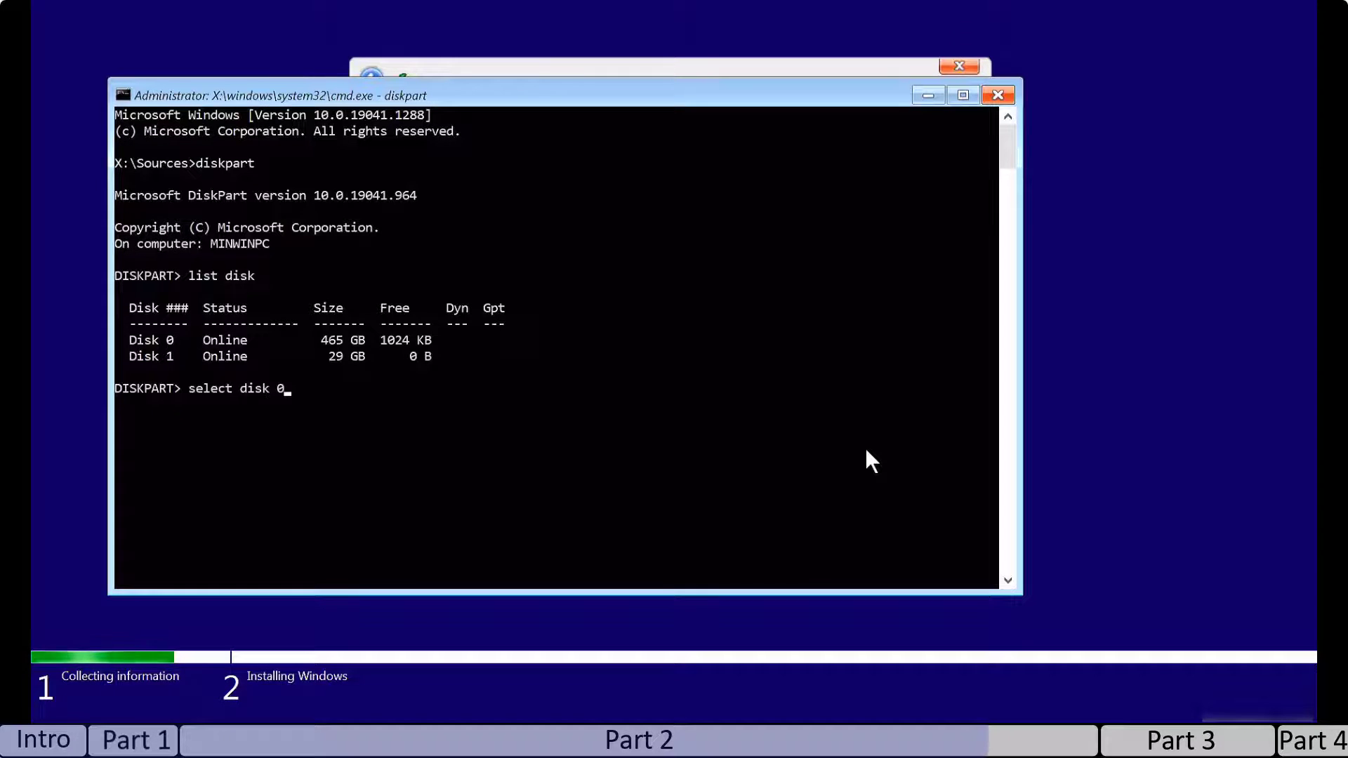
key(Return)
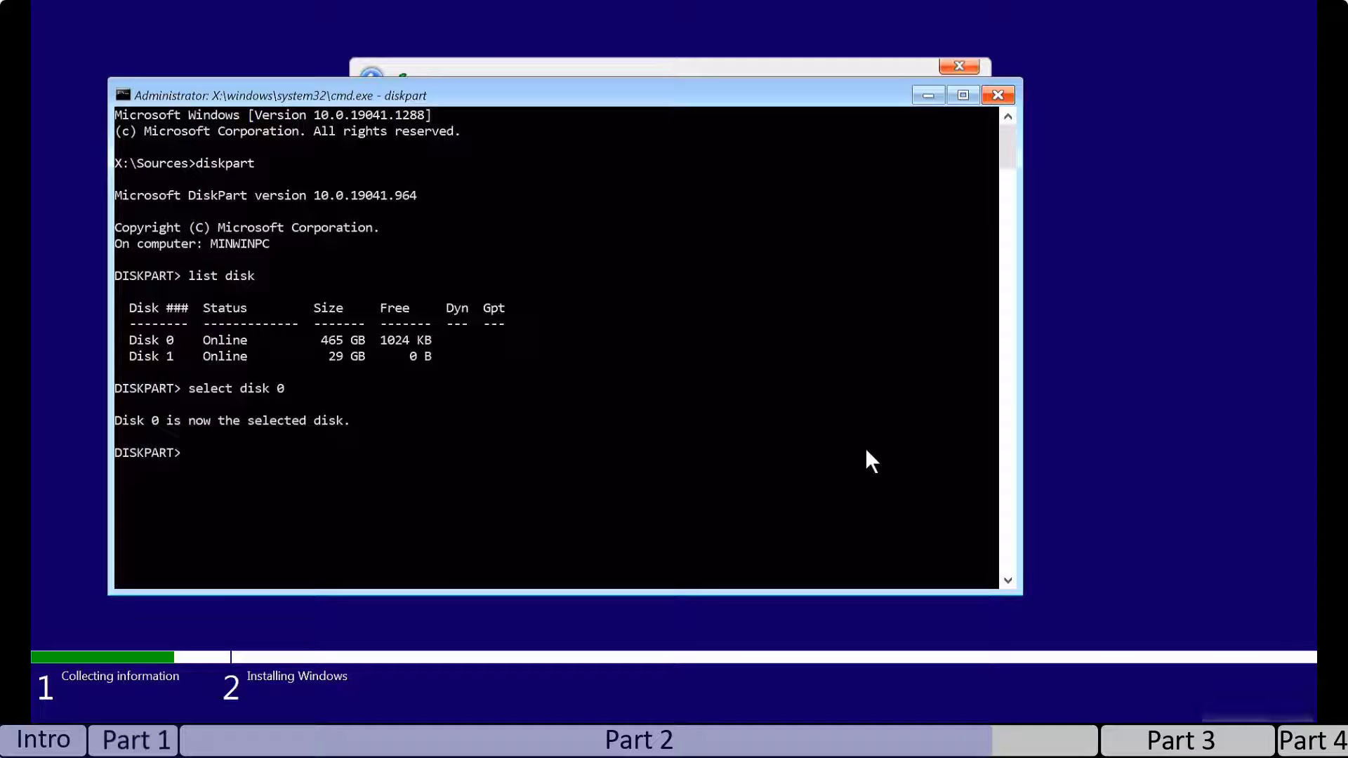
text(l)
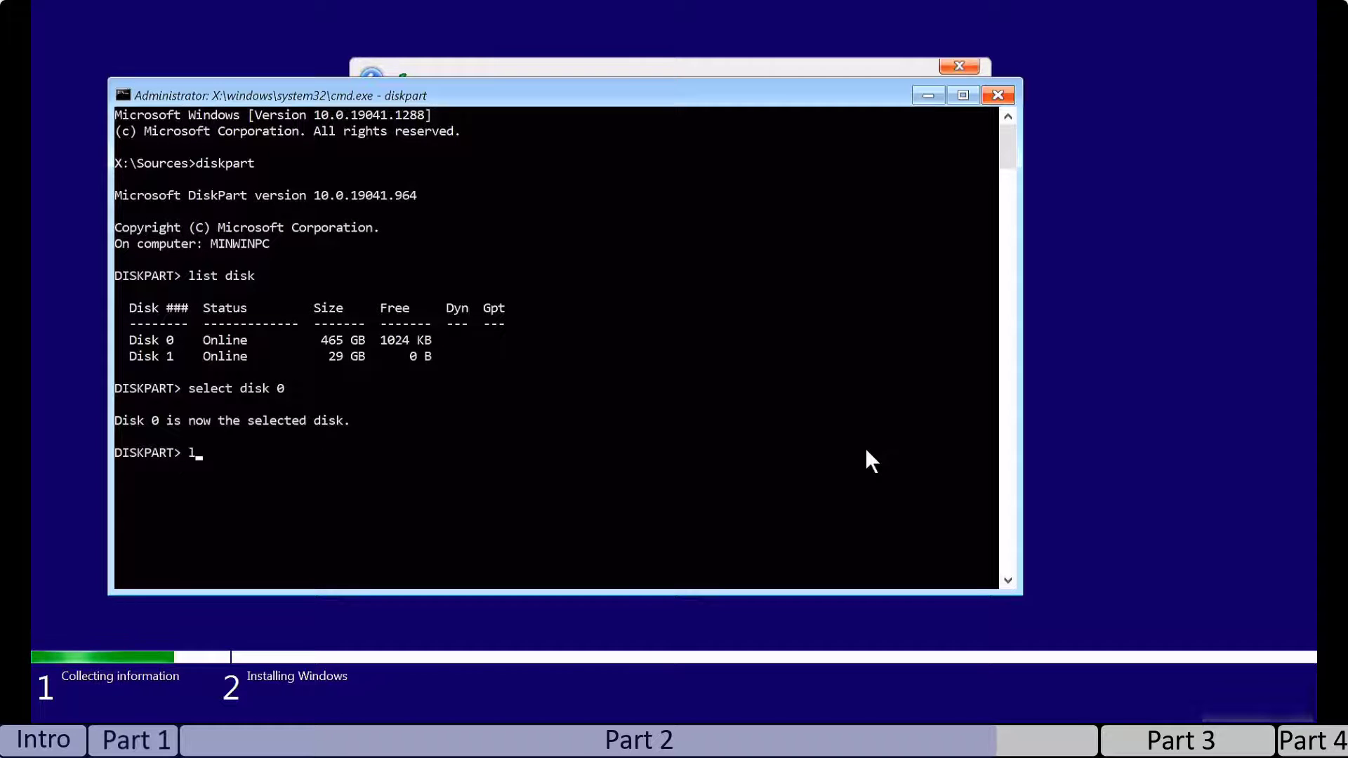
text(ist disk)
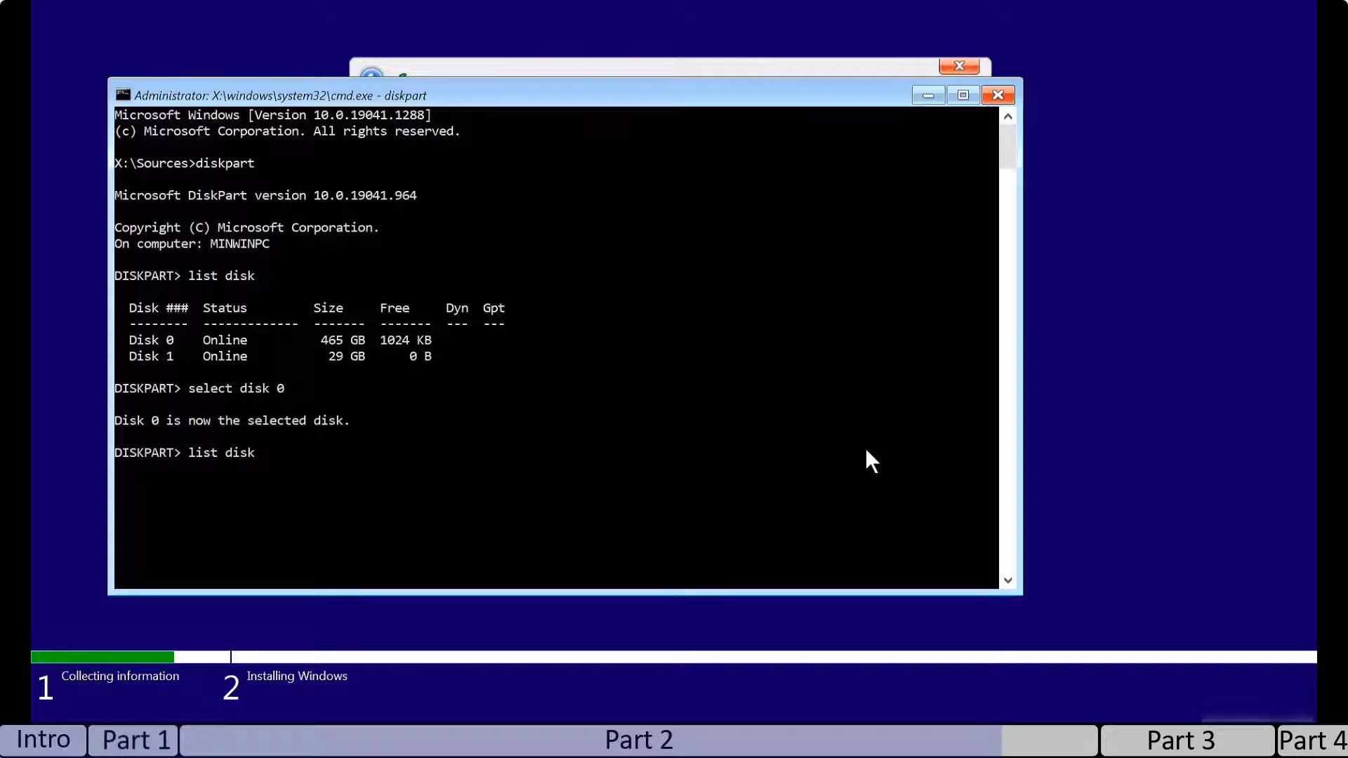
key(Return)
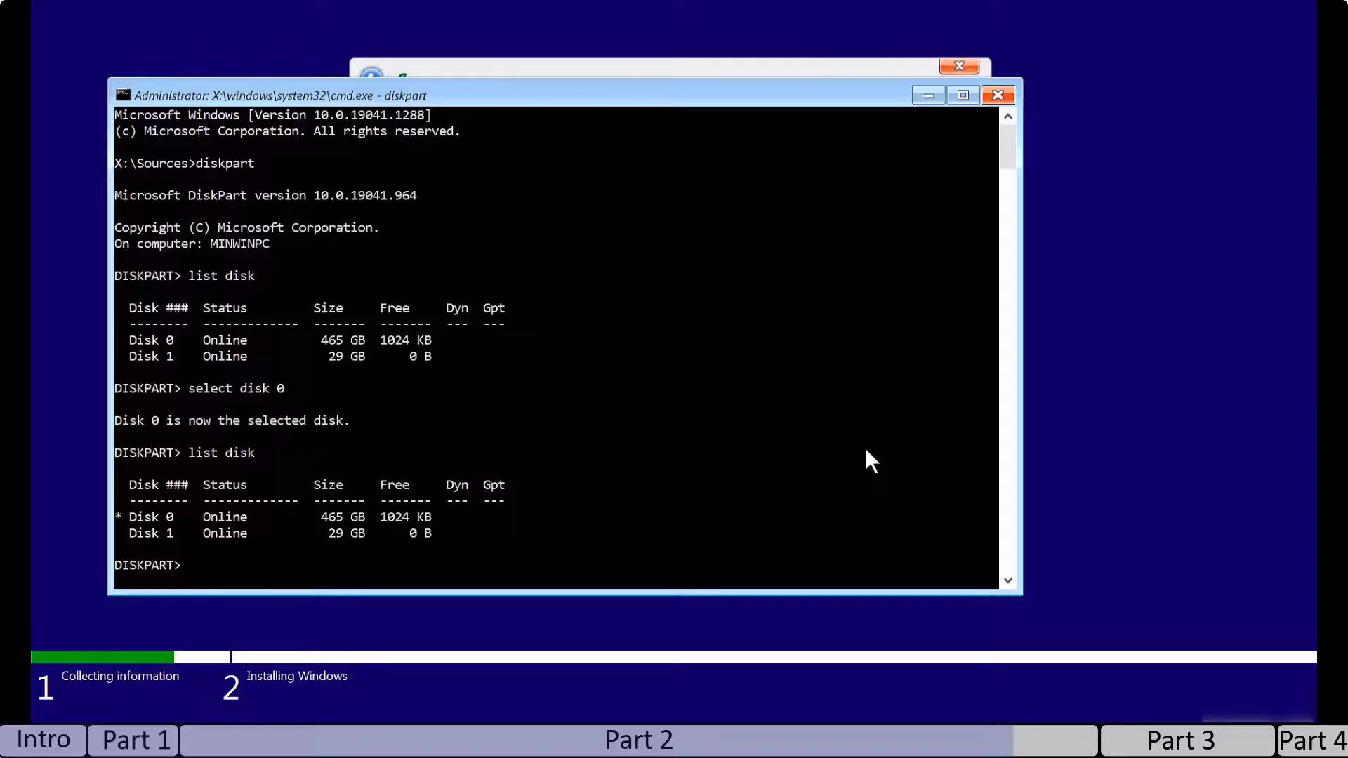
text(cl)
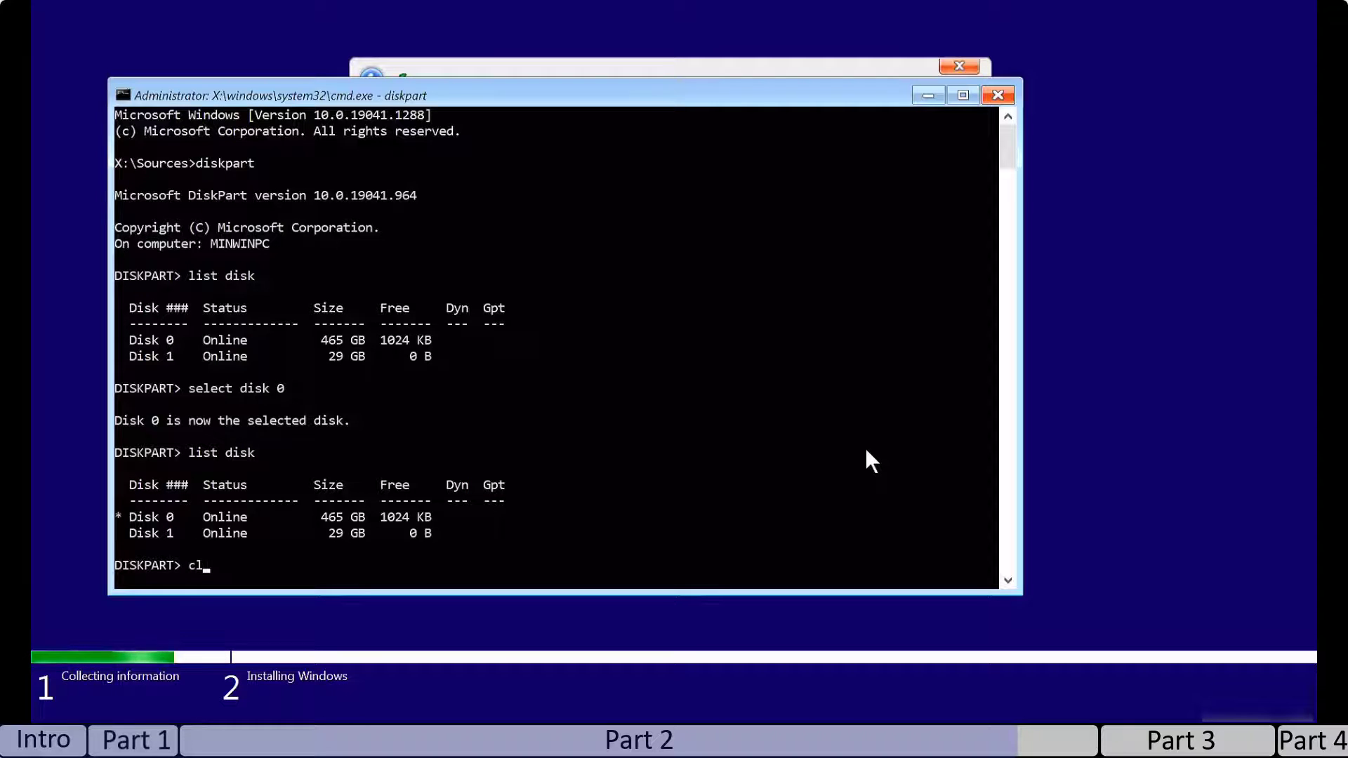
text(ean)
key(Return)
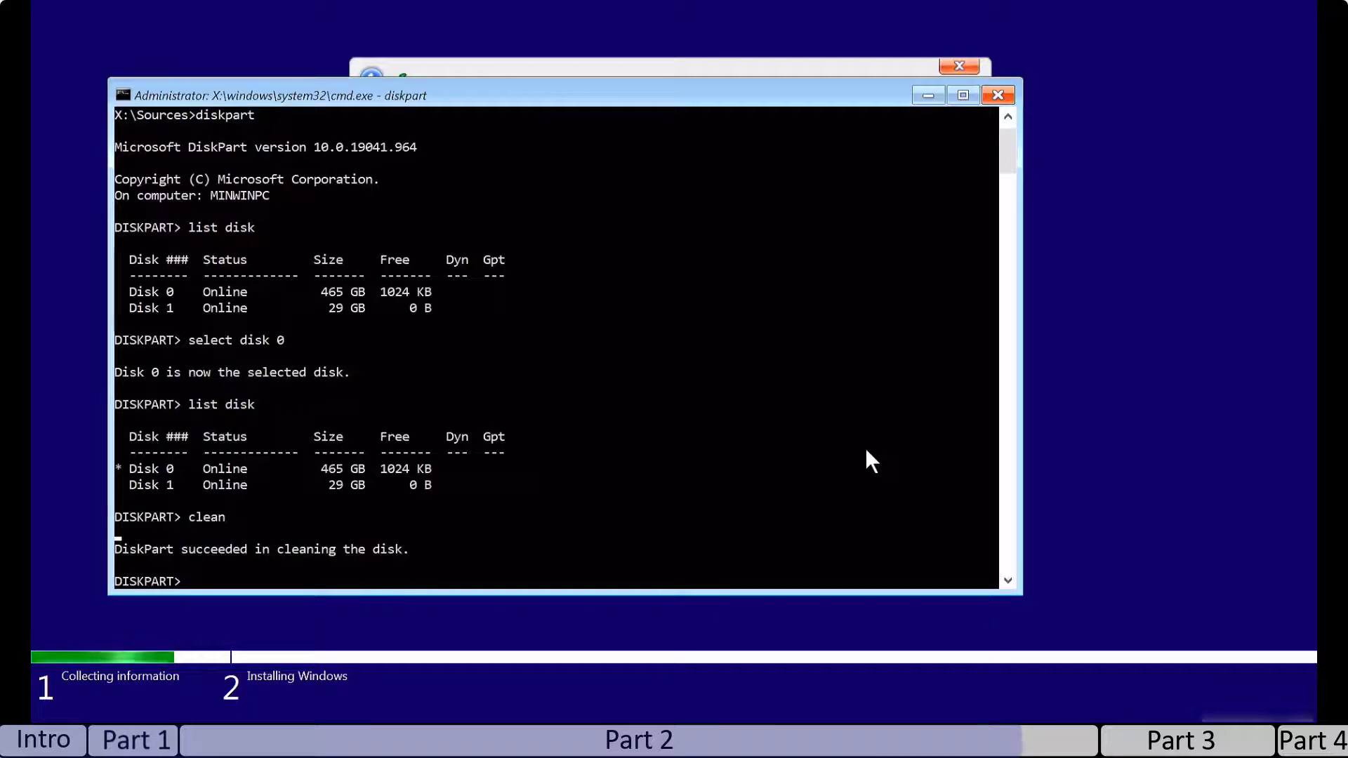
text(convert gpt)
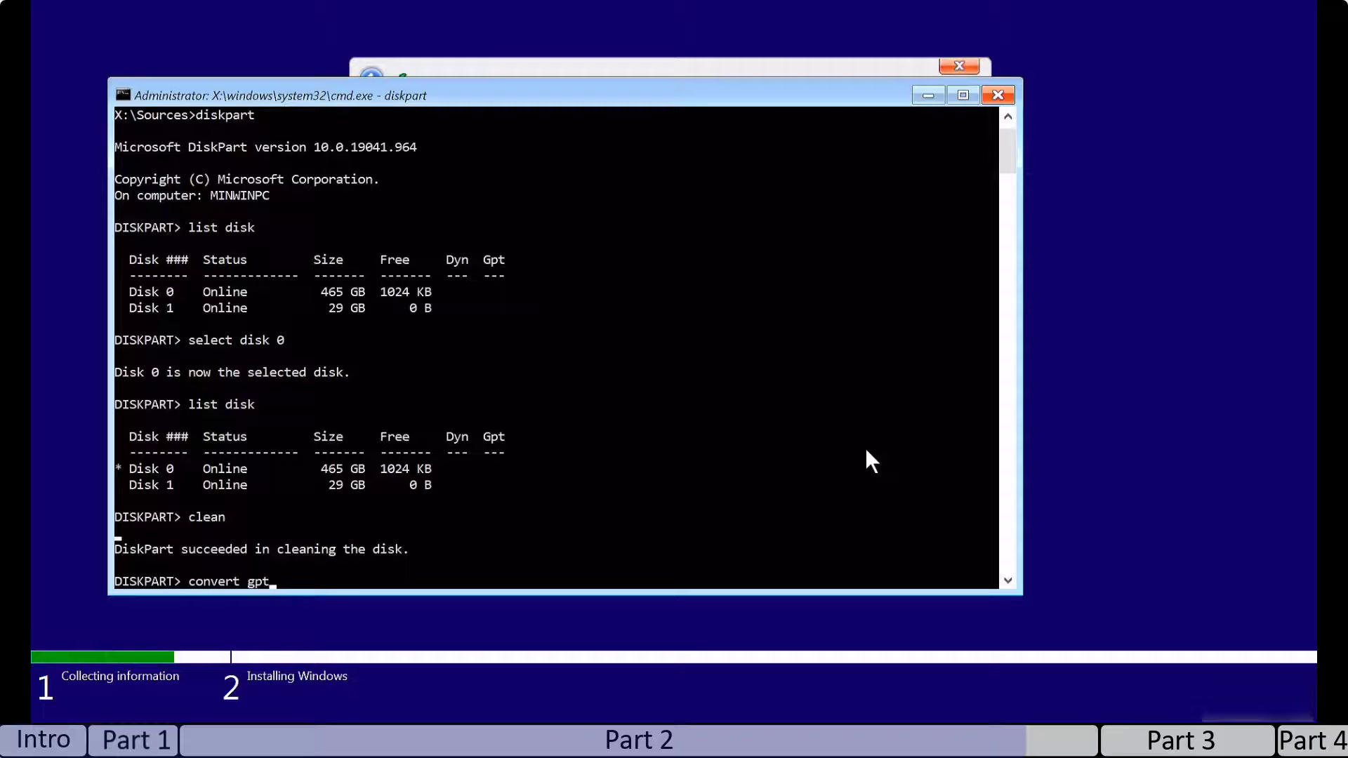
key(Return)
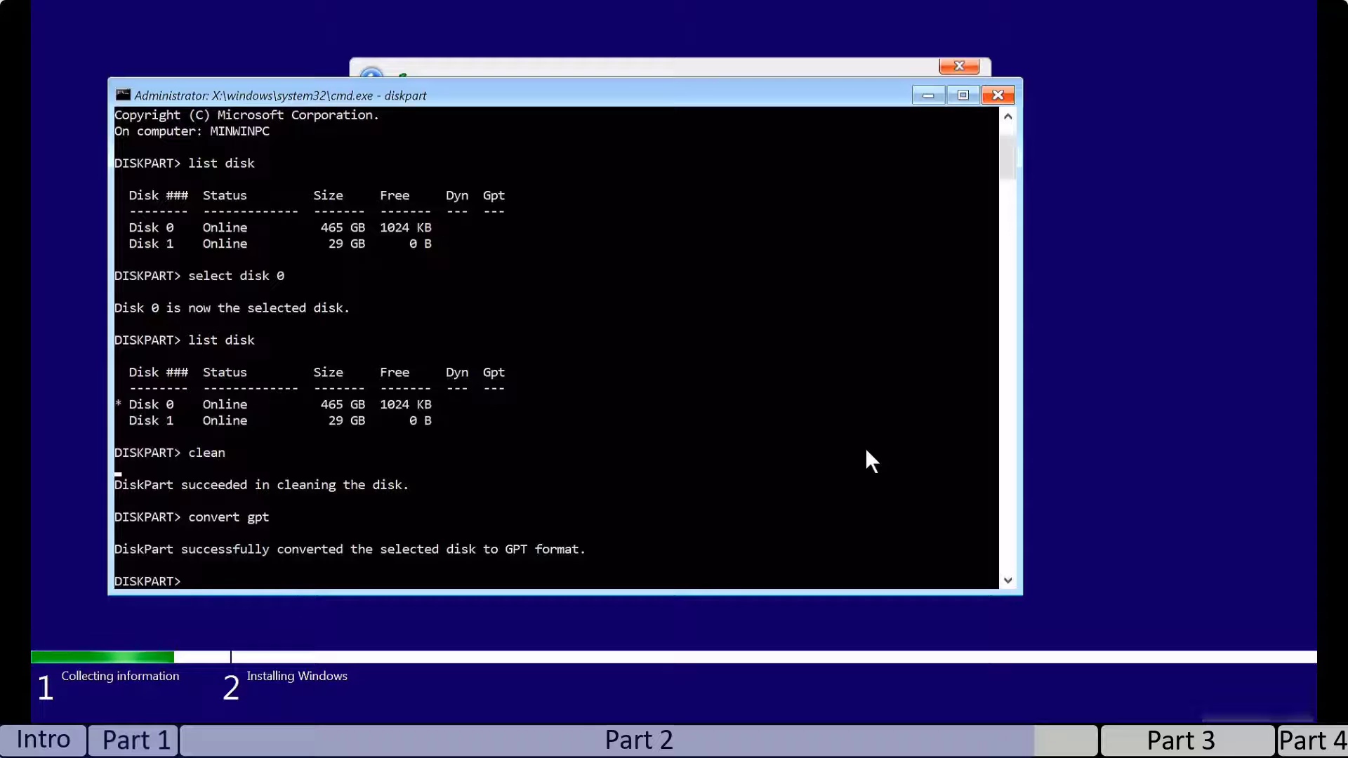
- Close the command prompt and quit Windows Setup
click(998, 96)
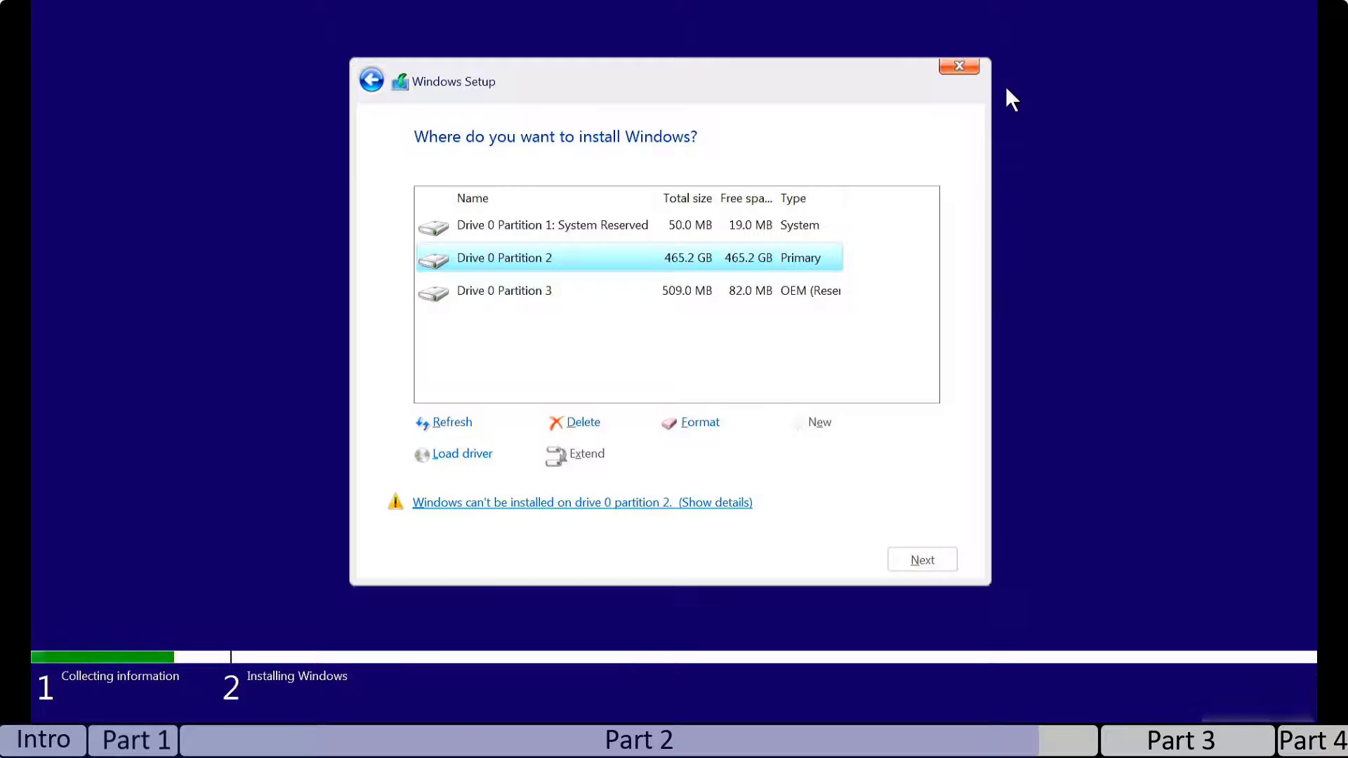
click(958, 66)
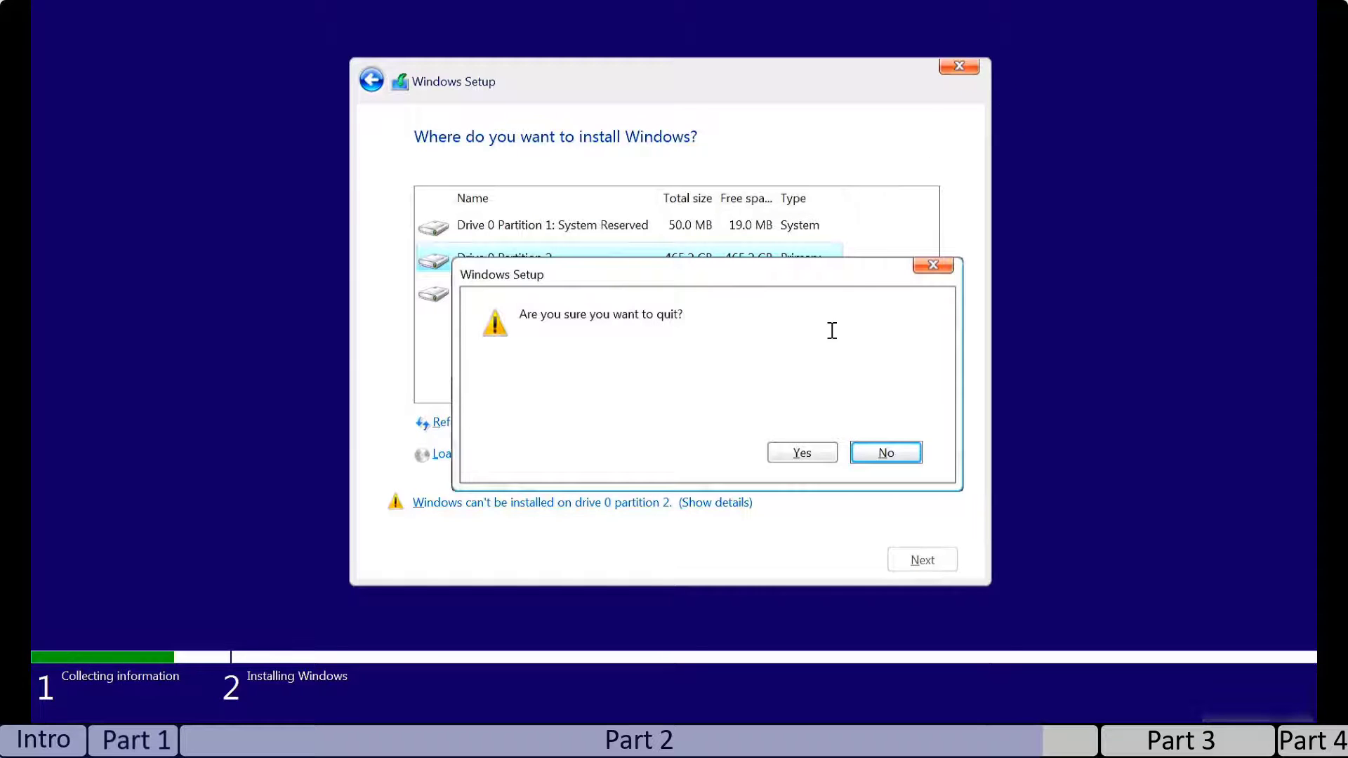
click(800, 454)
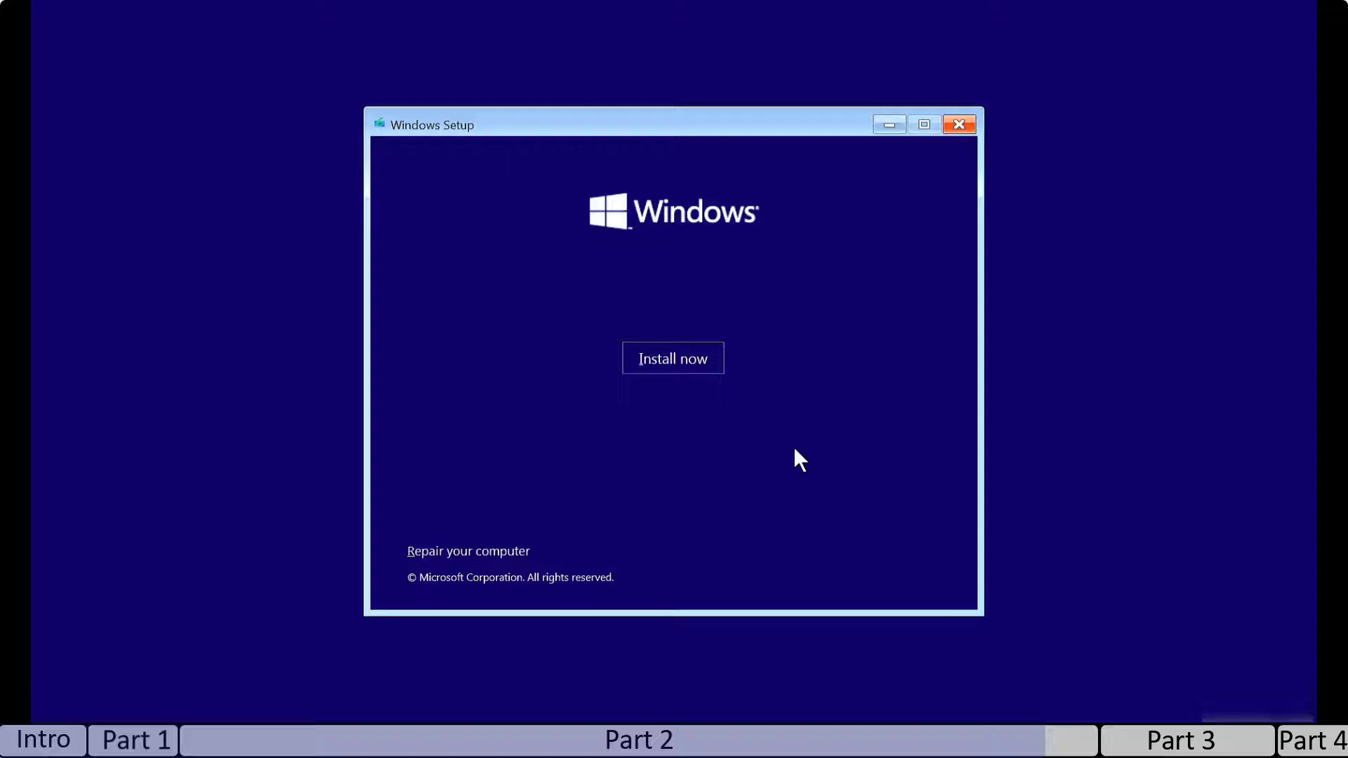
- Restart the install, accept the license, and install Windows on Drive 0's unallocated space
click(713, 366)
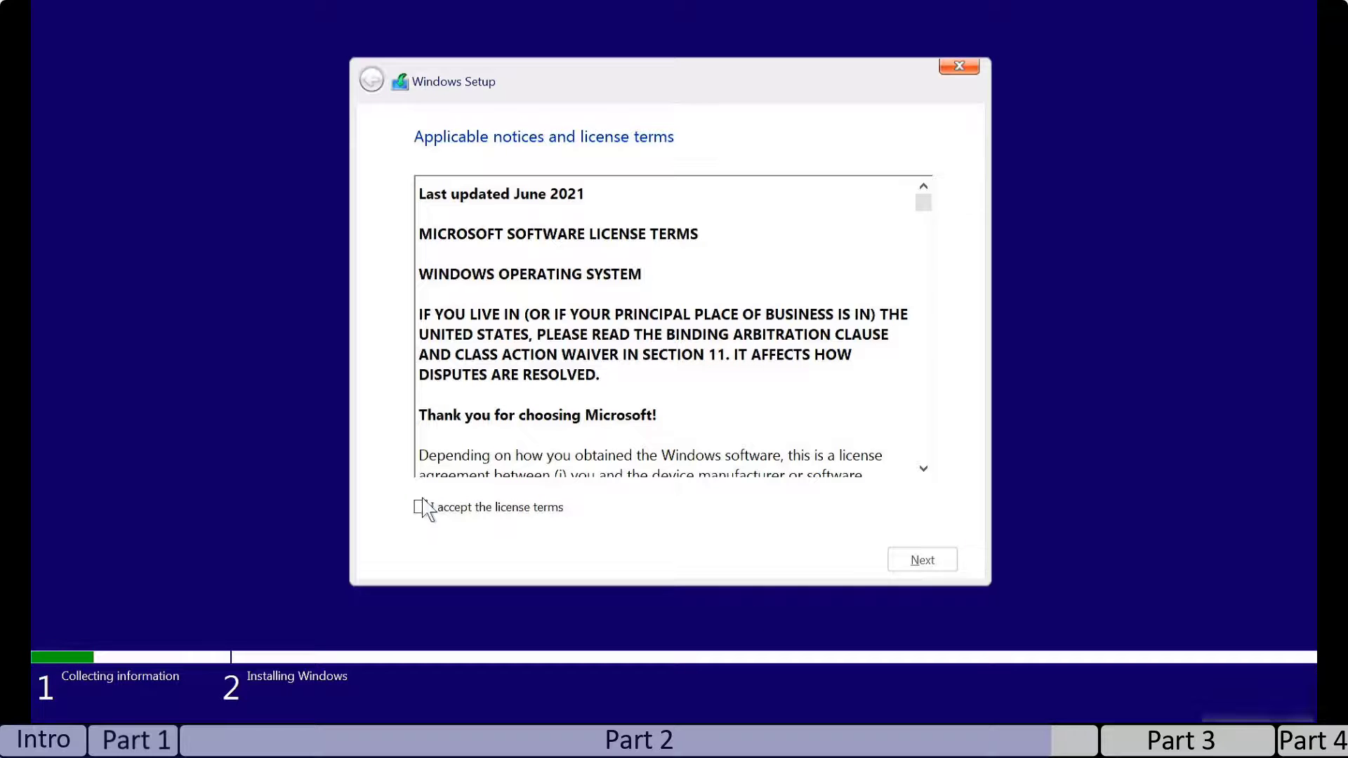
click(423, 506)
click(922, 558)
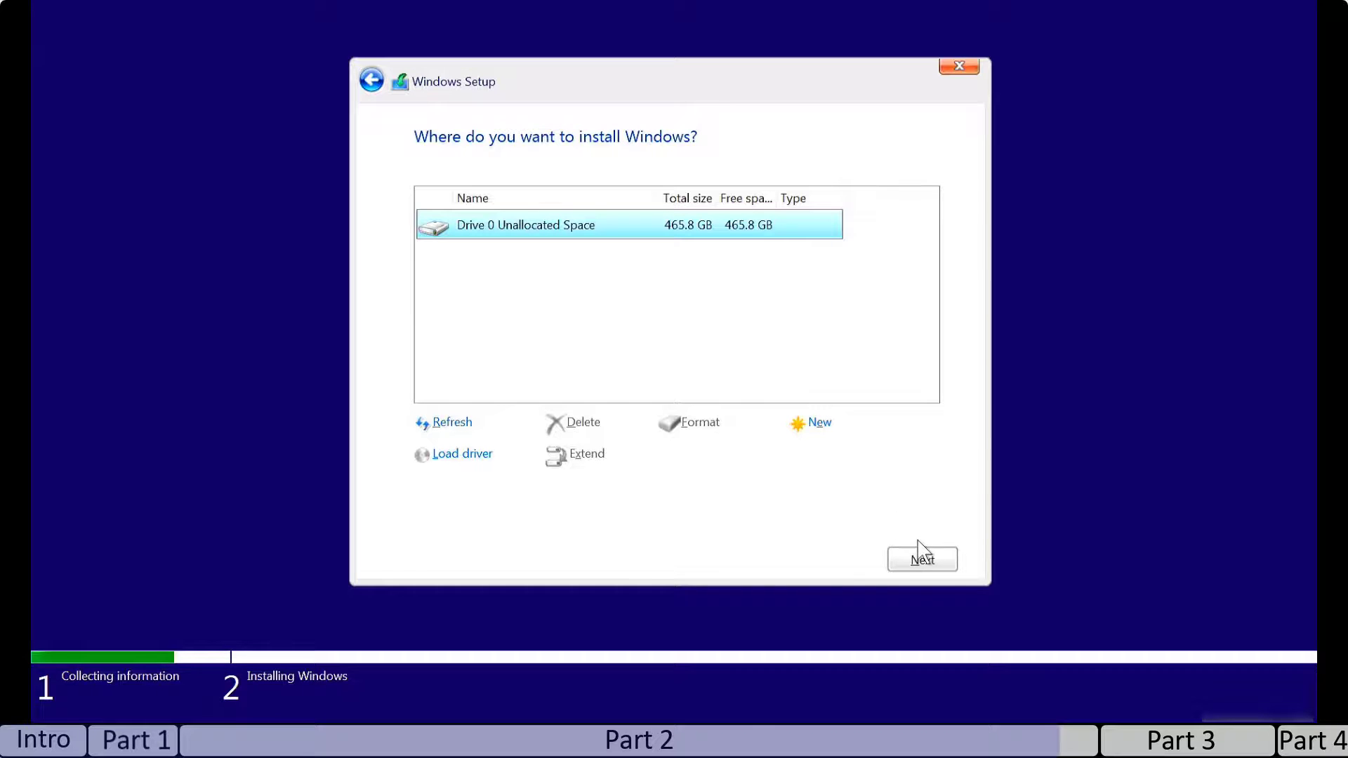
click(925, 560)
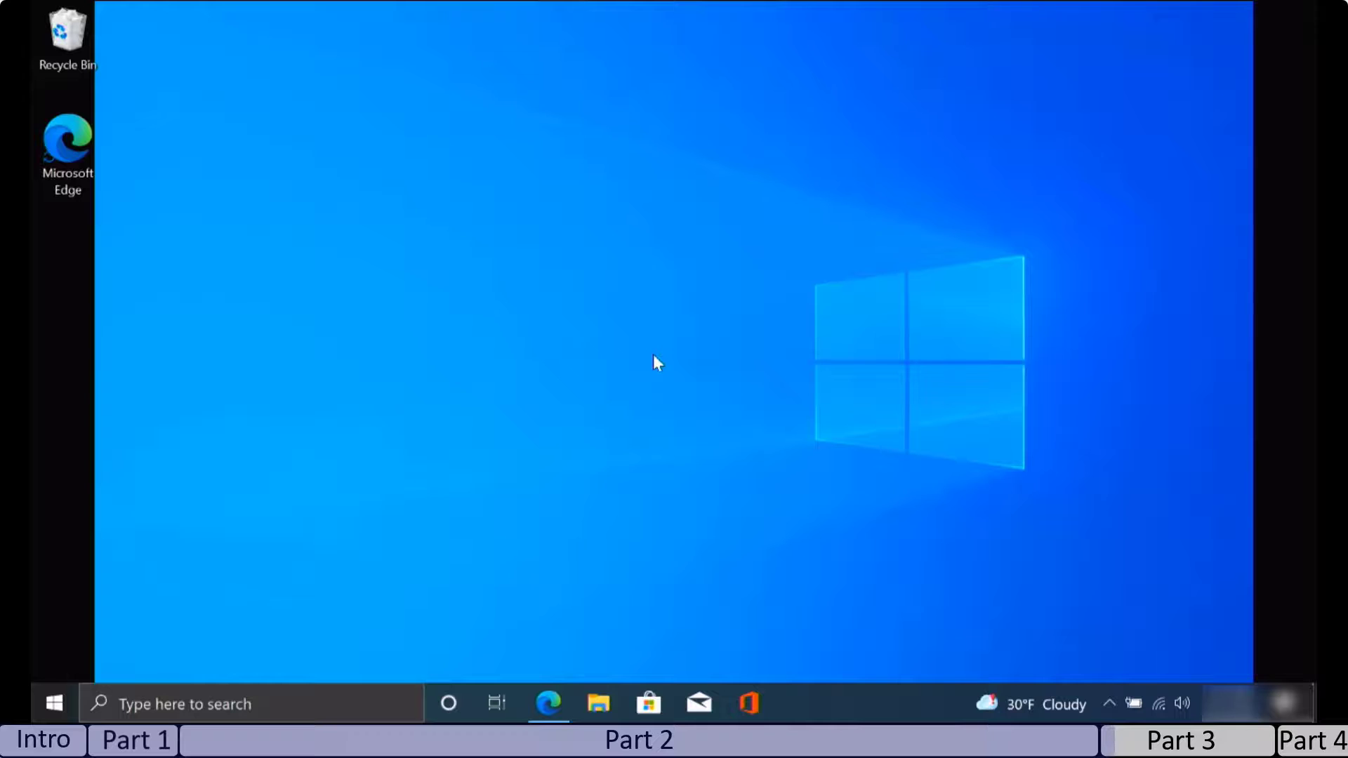
- Download the Eraser 6.2.0.2992 installer from SourceForge in Edge and launch it
click(551, 695)
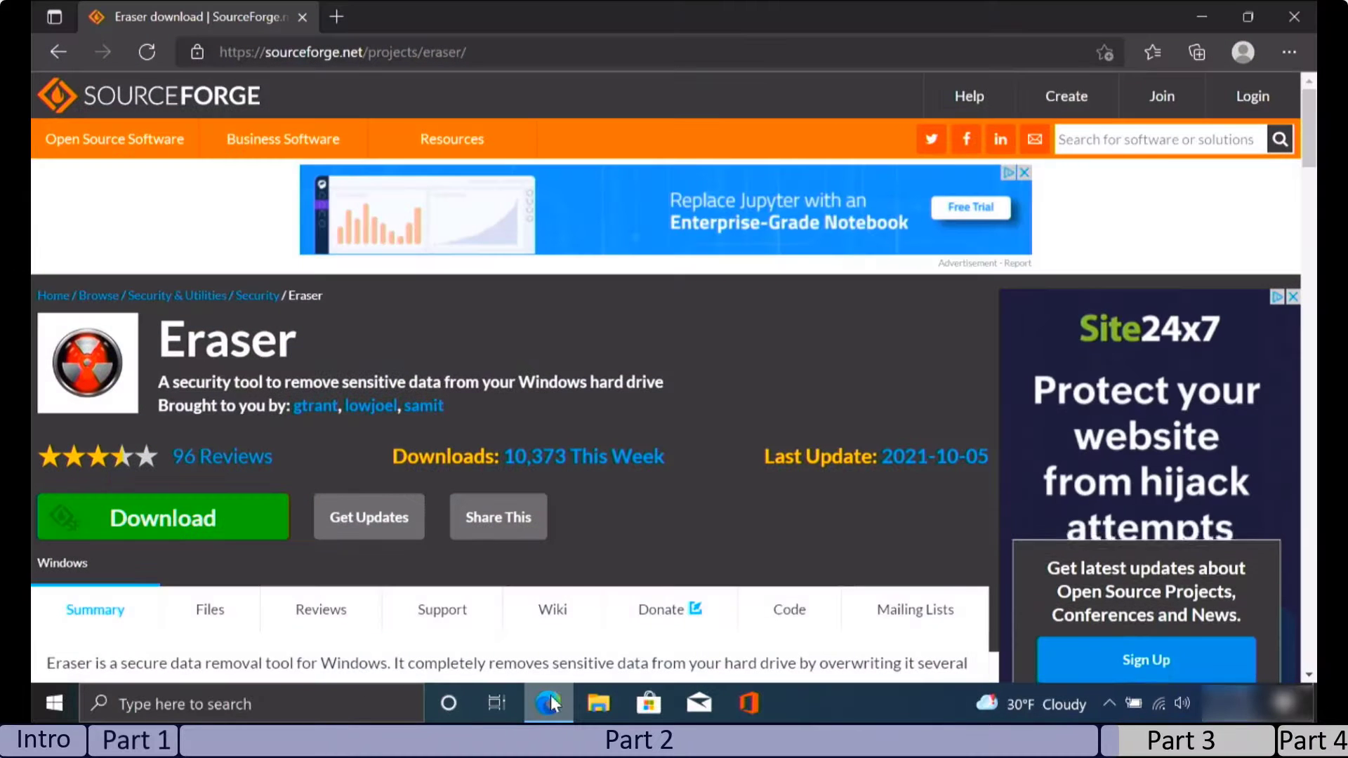
click(232, 536)
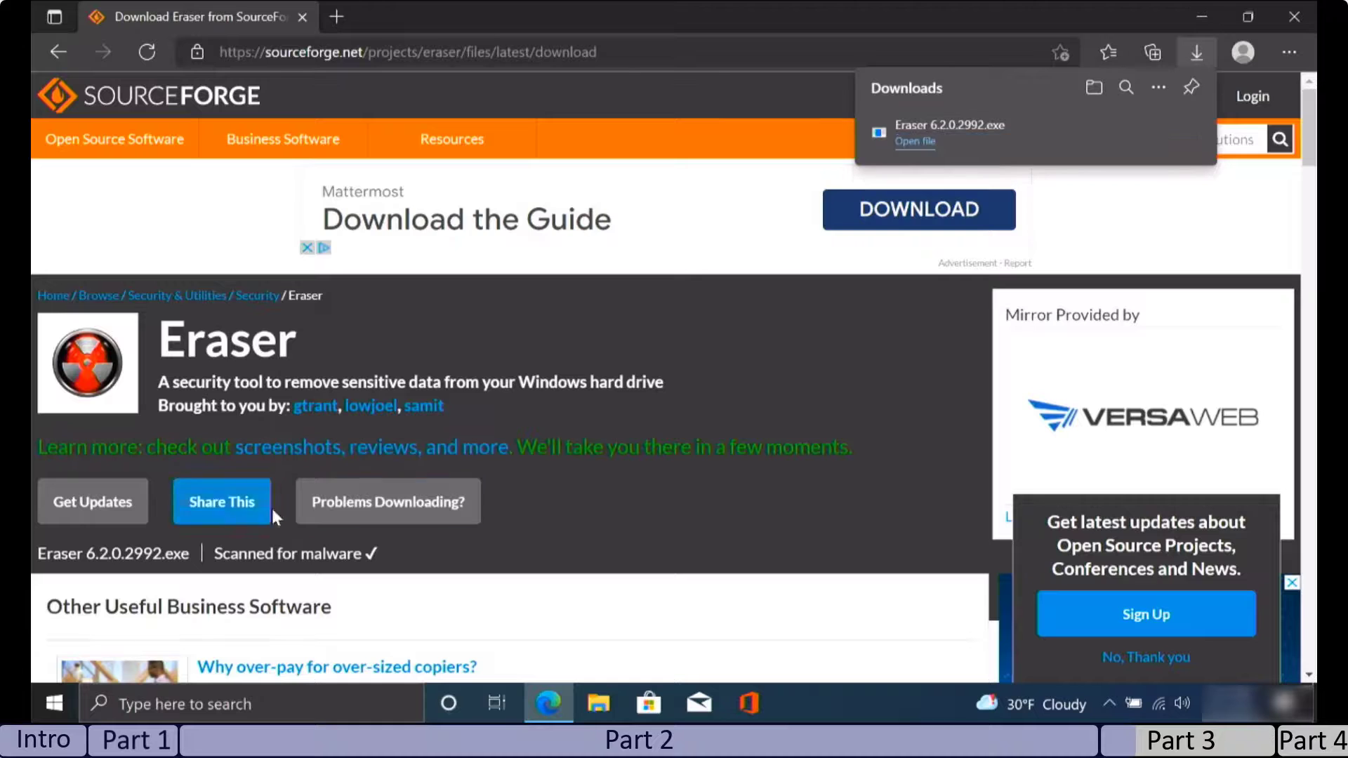
click(909, 140)
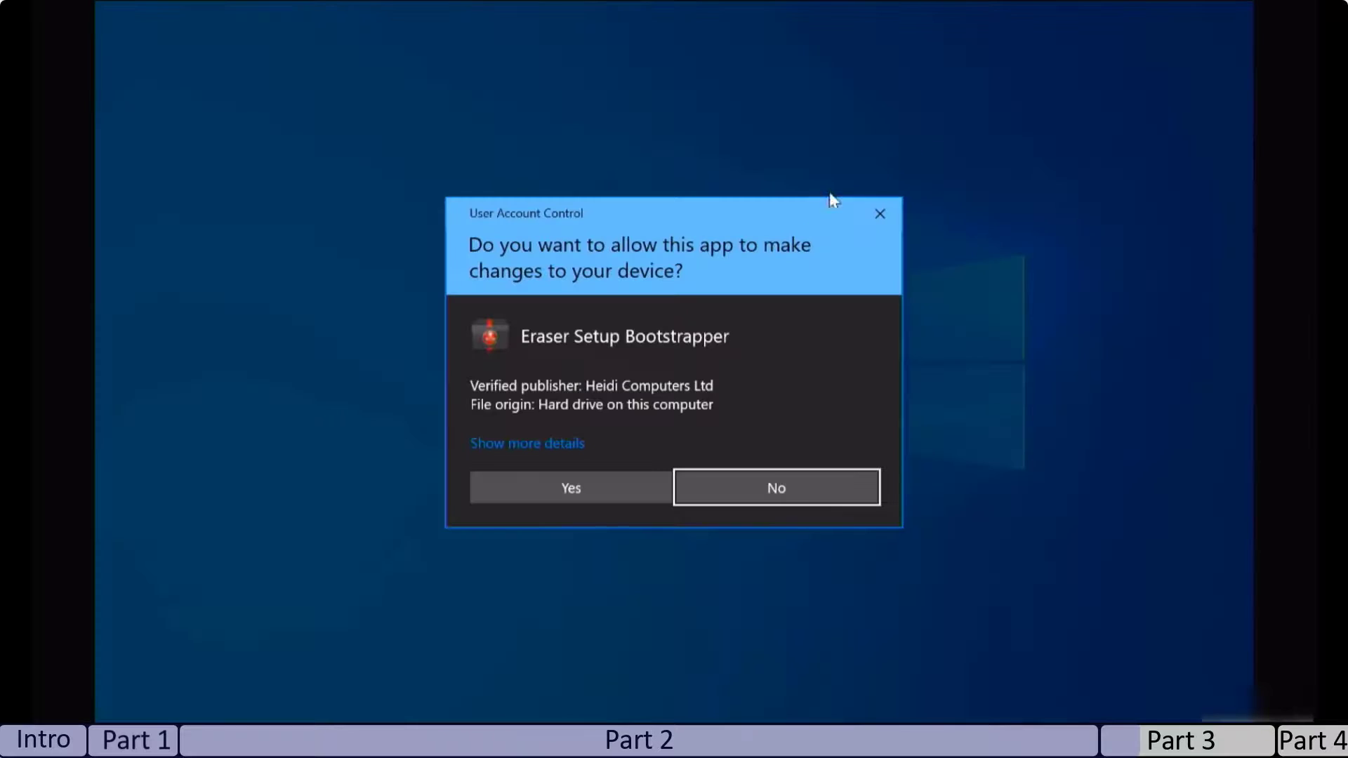
- Allow the Eraser installer to run and accept the GNU license agreement
click(608, 484)
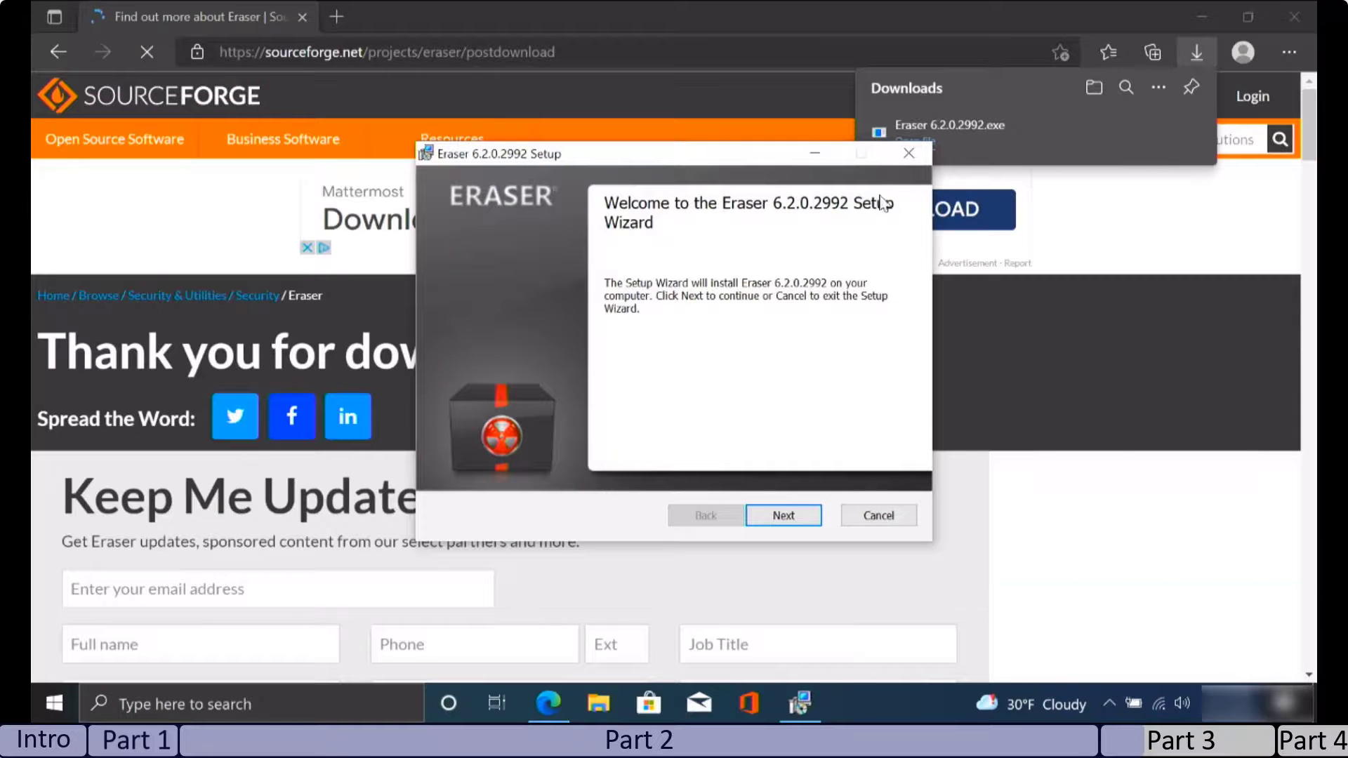
click(1202, 17)
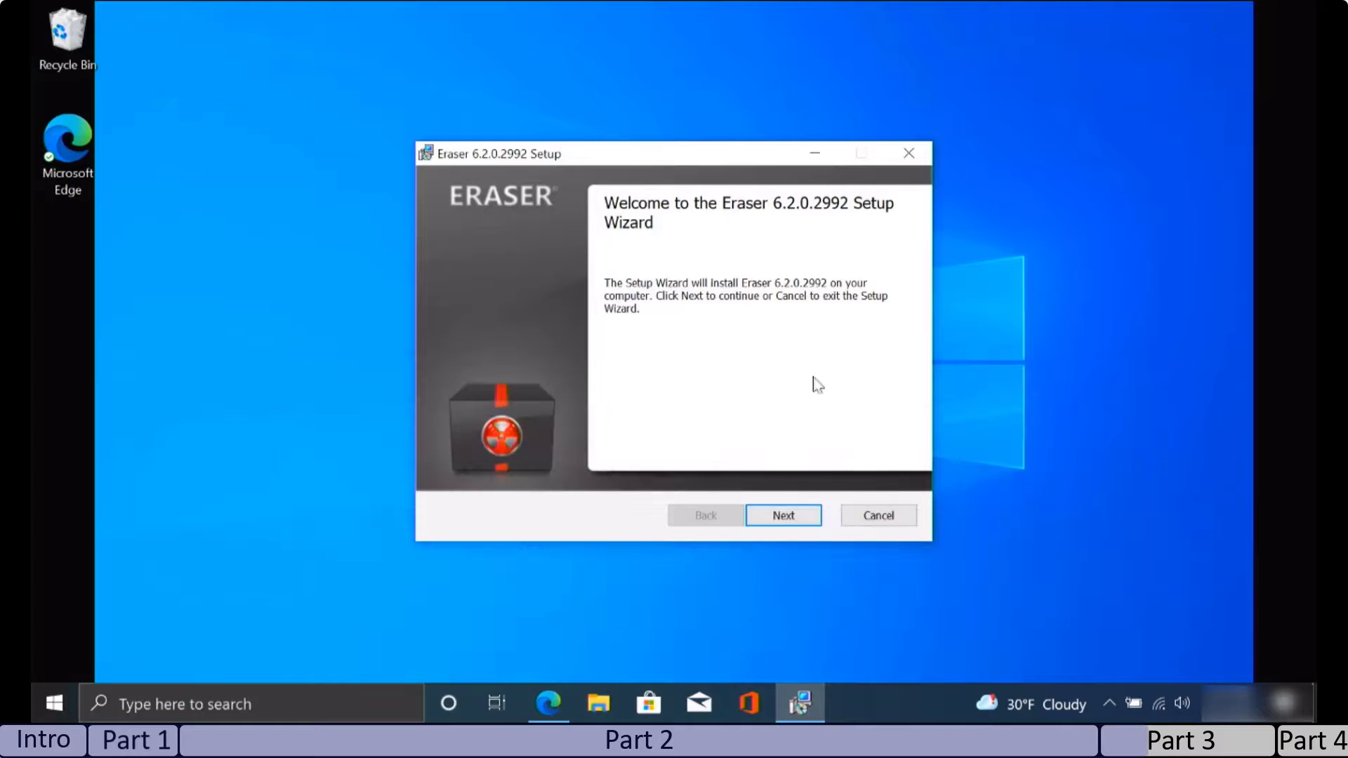
click(784, 518)
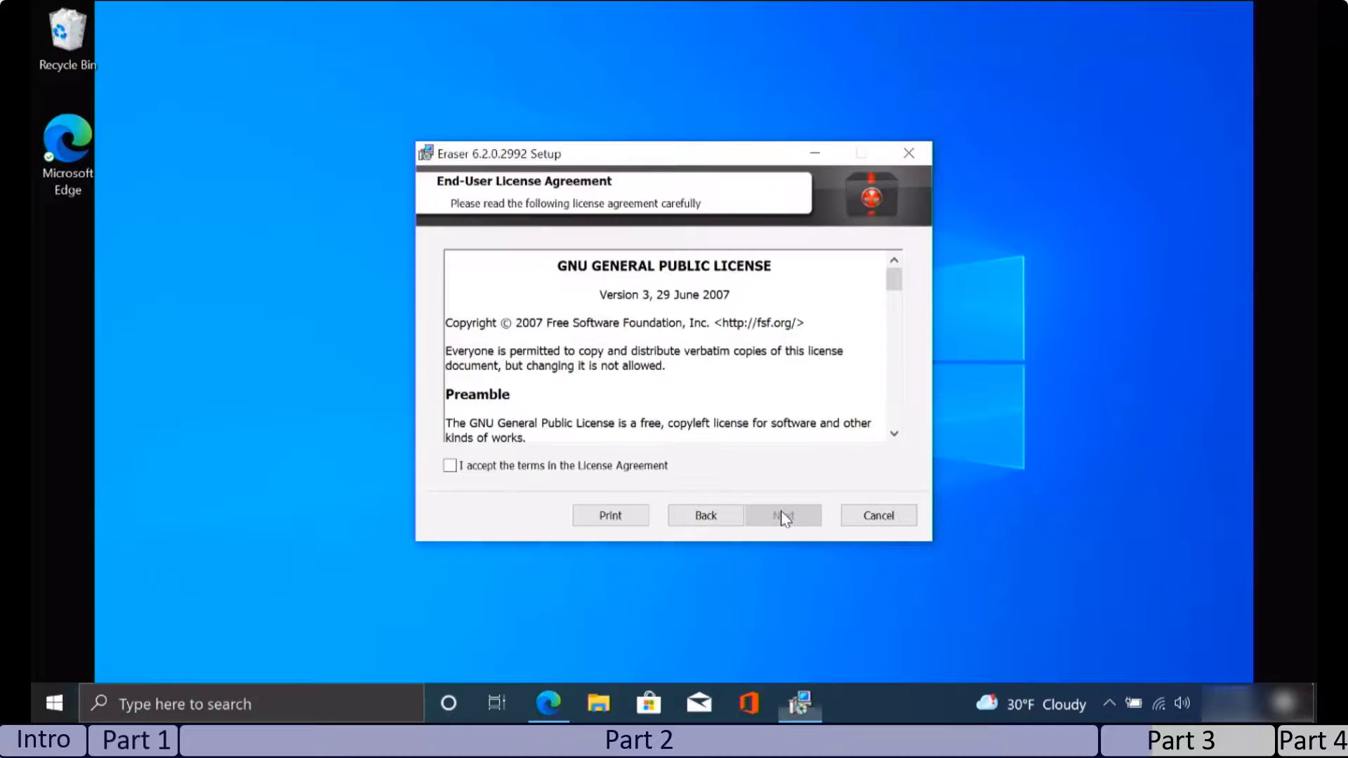
click(604, 473)
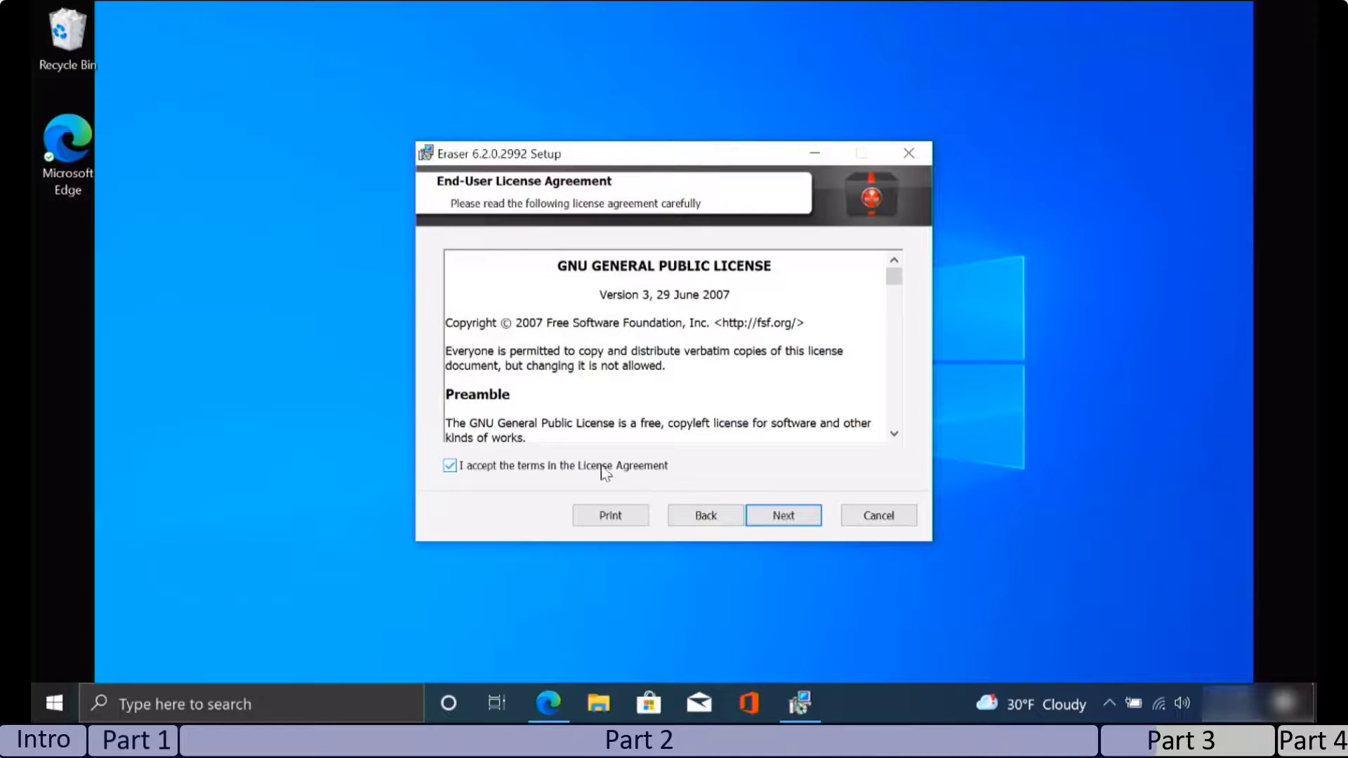
- Install Eraser with the Typical setup and have it launch when setup finishes
click(761, 517)
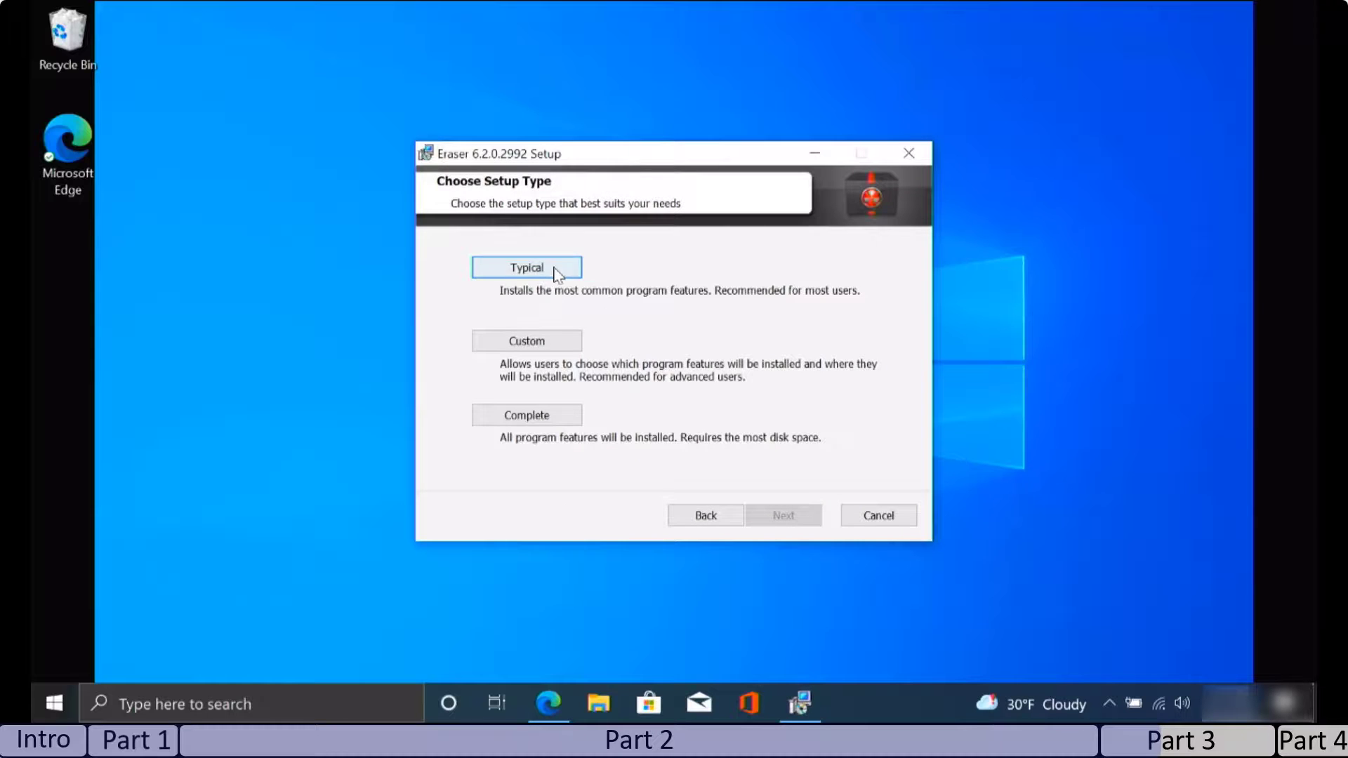
click(554, 268)
click(751, 516)
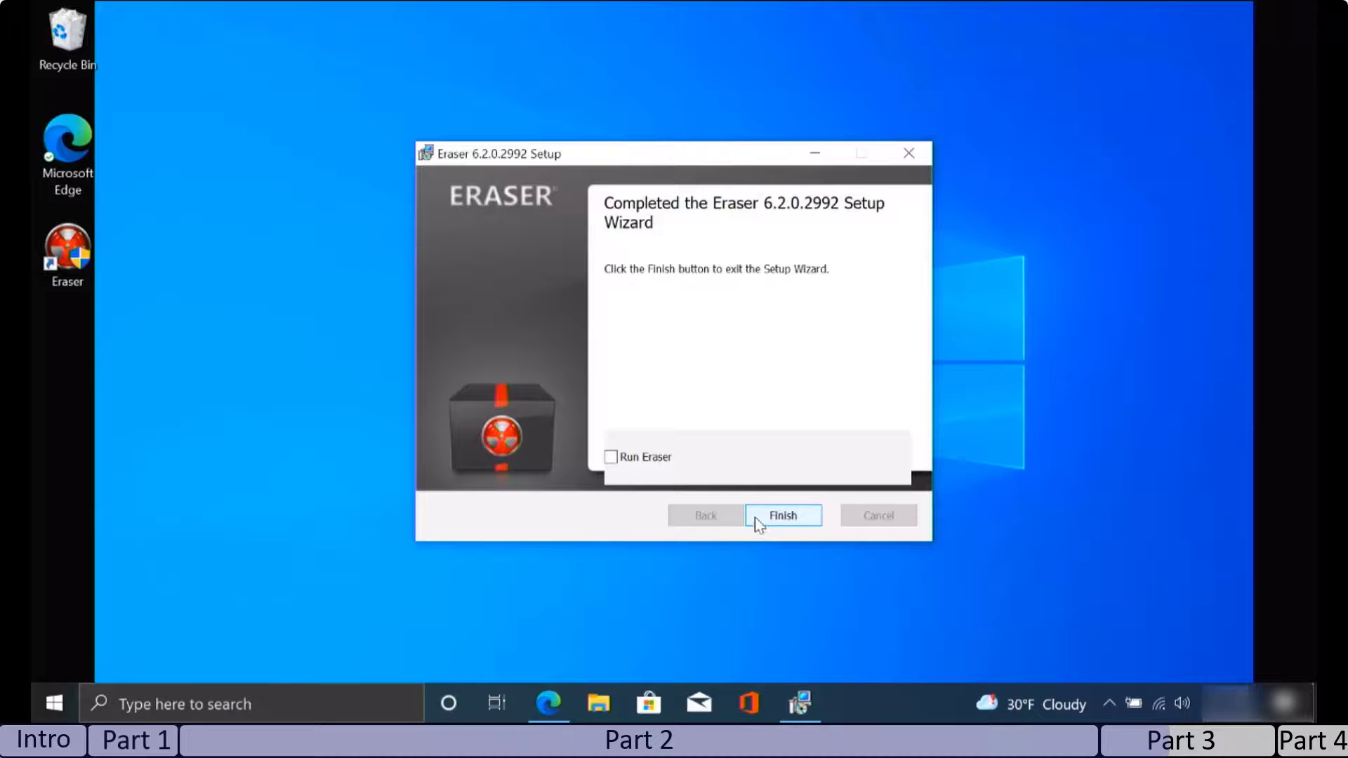
click(611, 458)
click(769, 517)
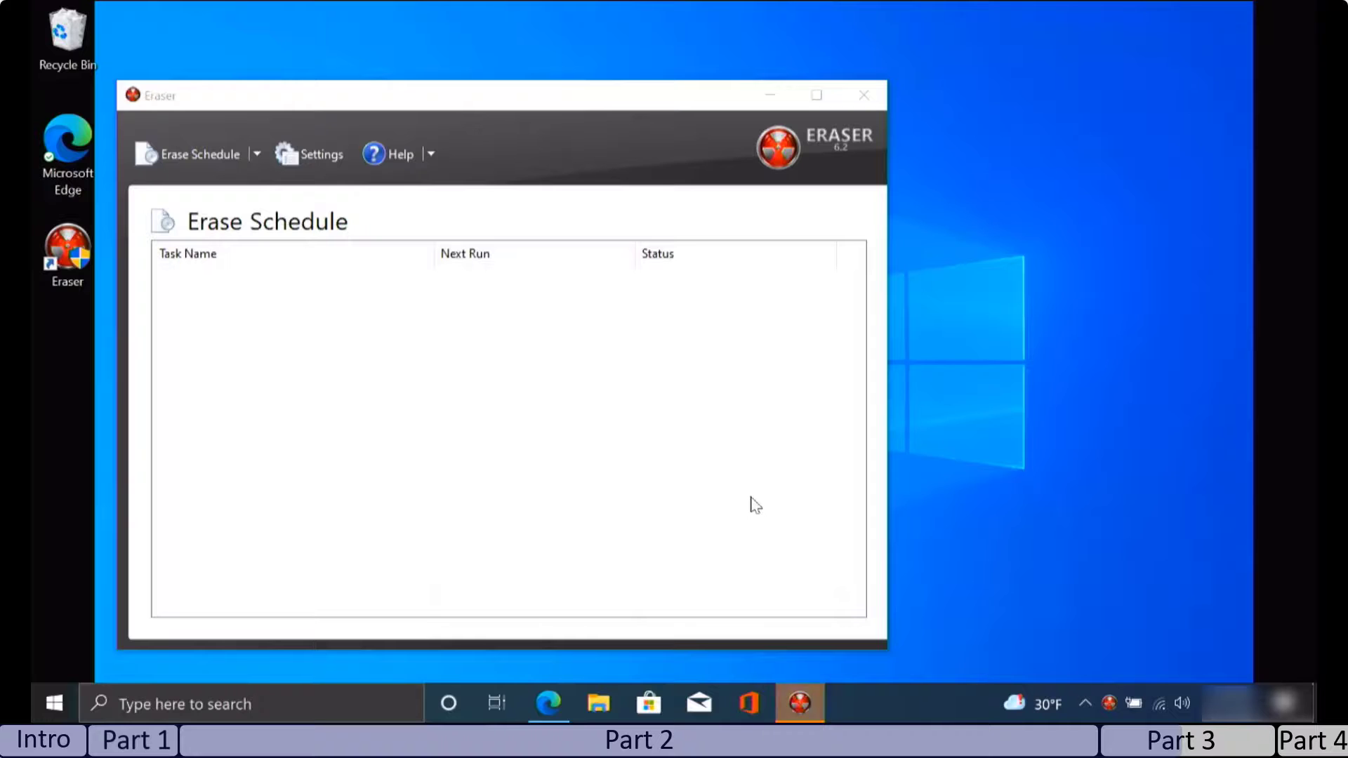
- Create a new Eraser task scheduled to run immediately
right_click(256, 313)
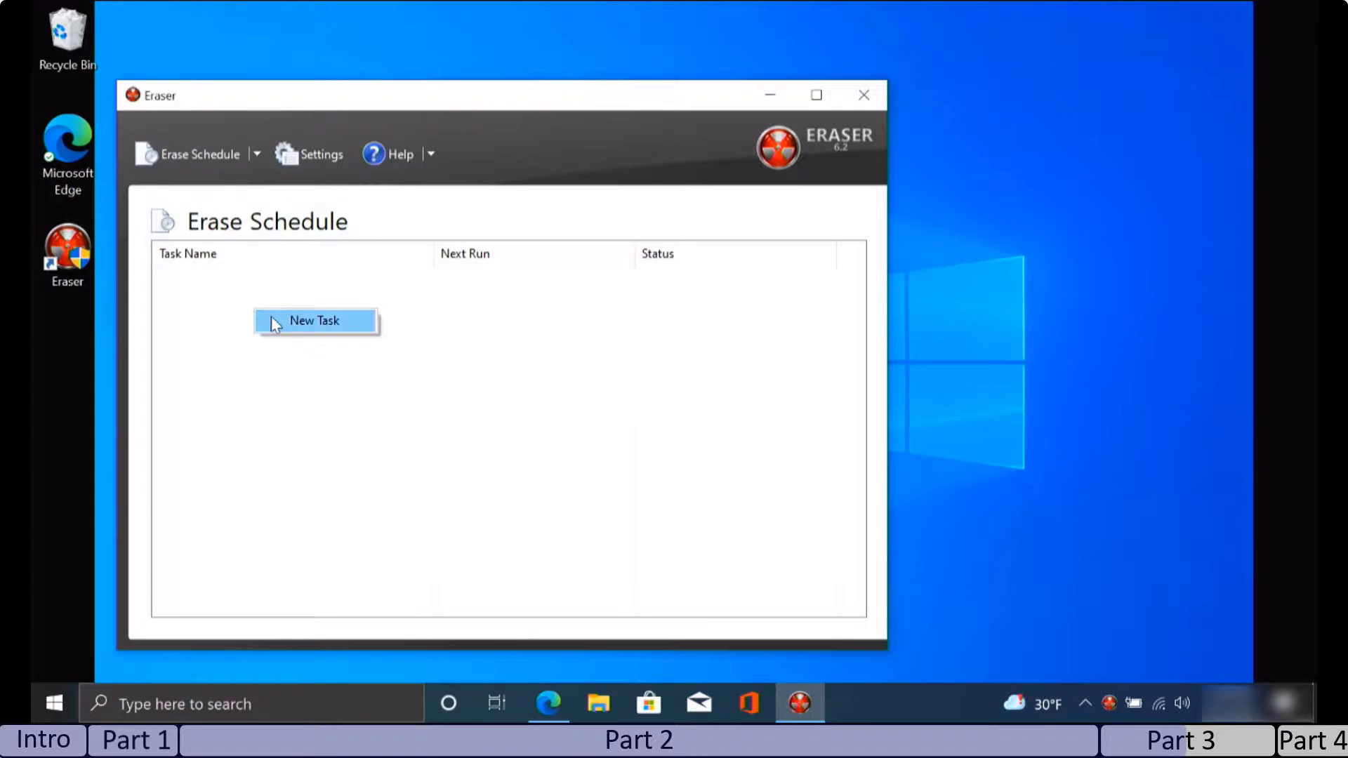
click(276, 323)
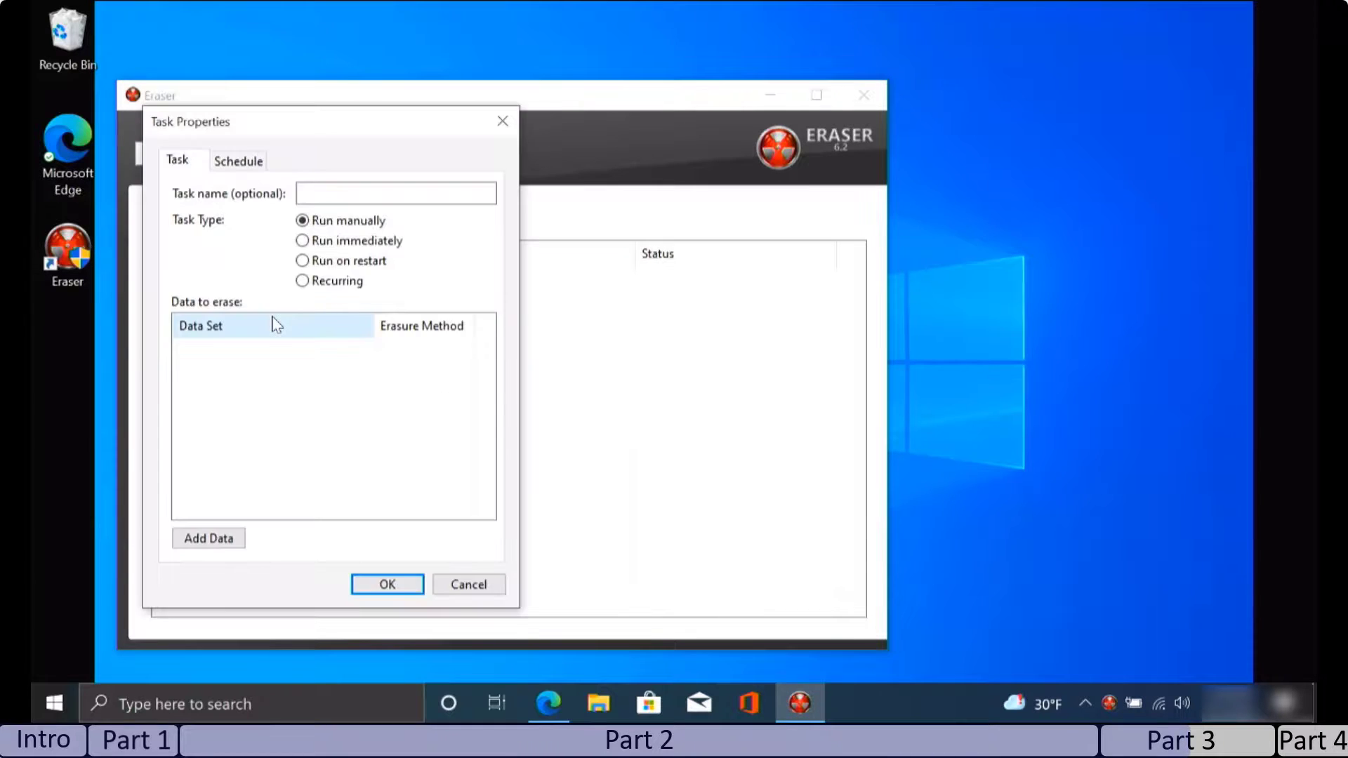
click(303, 241)
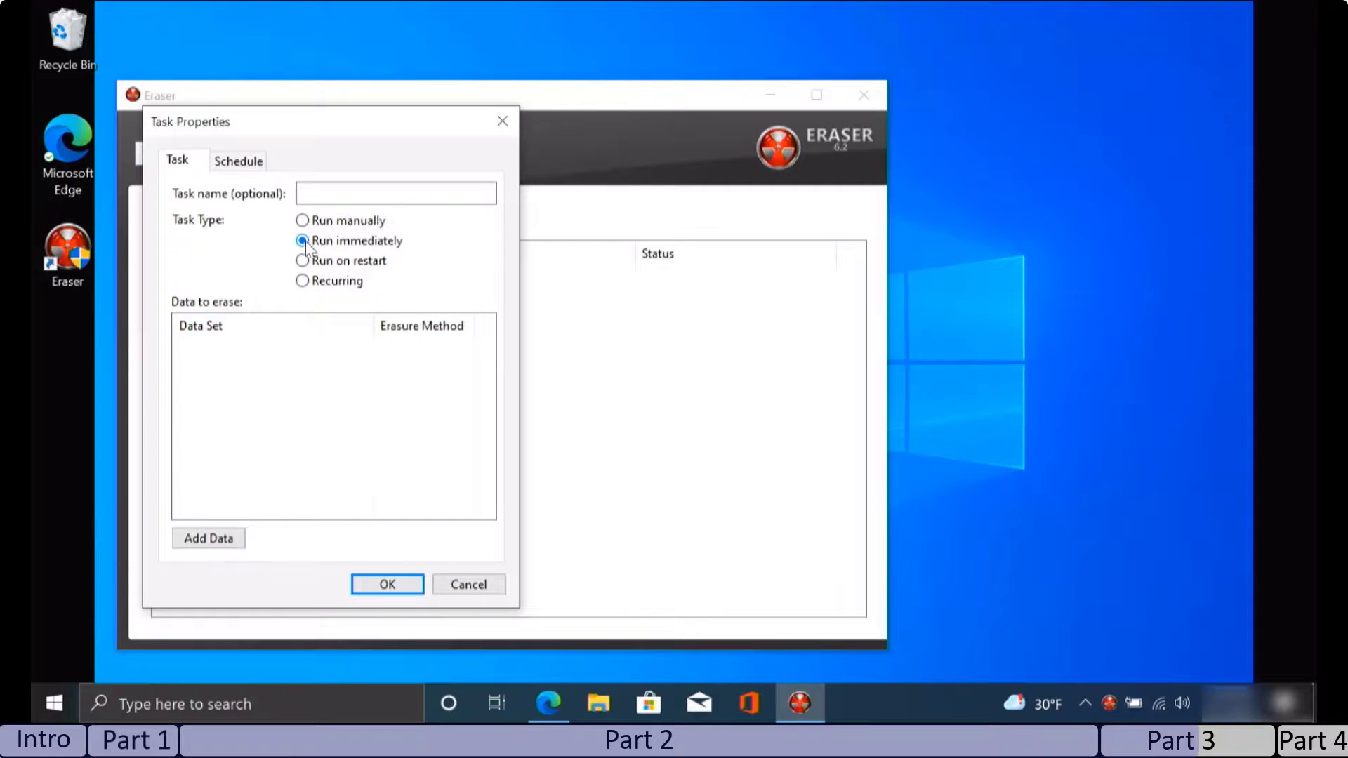
- Add the ESD-USB (D:) drive as a Drive/Partition target and save the task
click(207, 539)
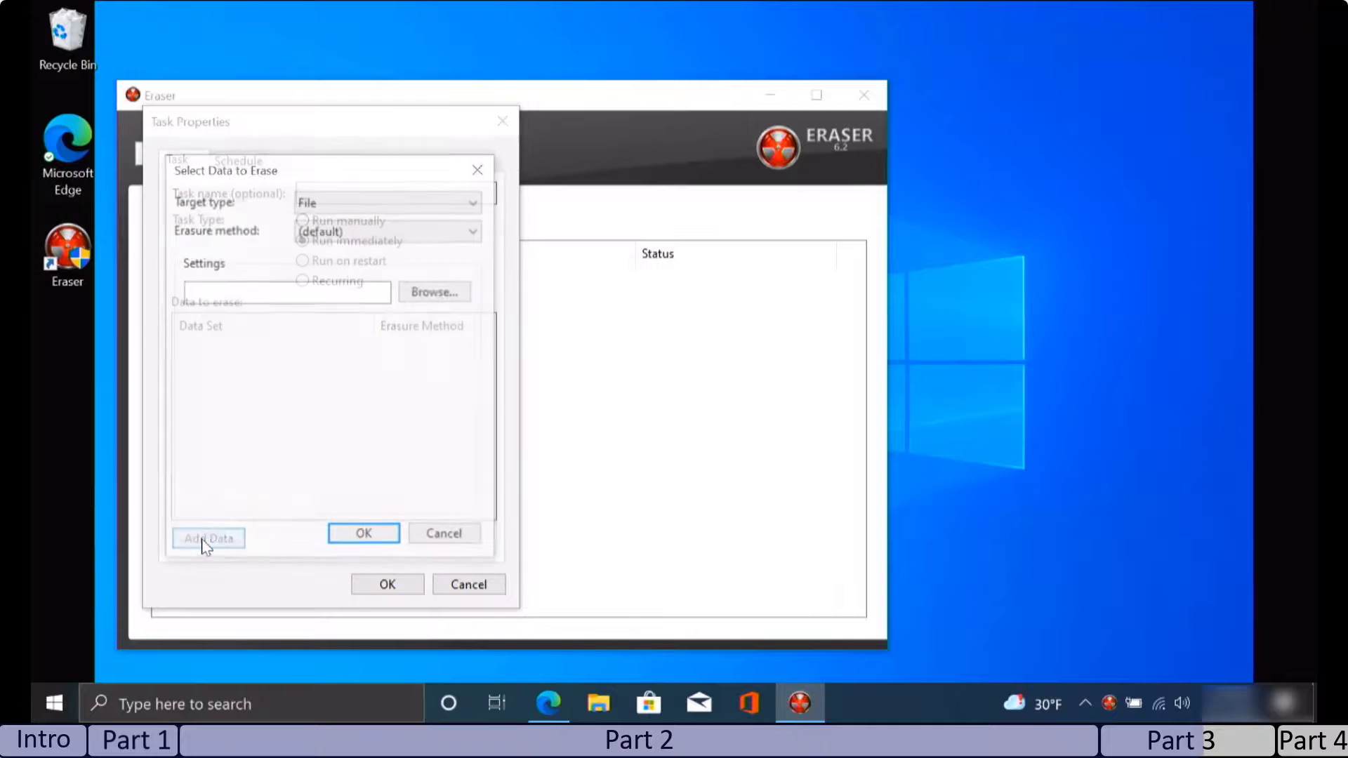
click(360, 204)
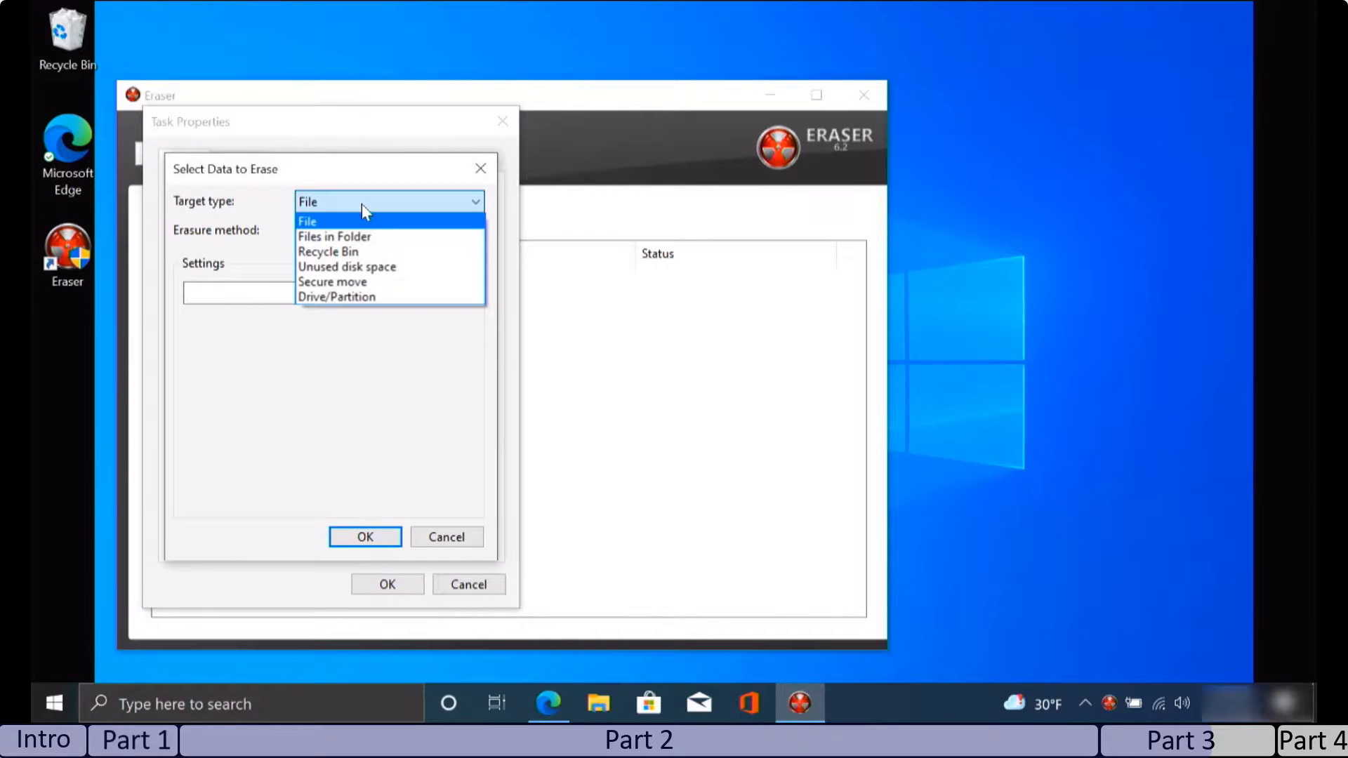
click(343, 297)
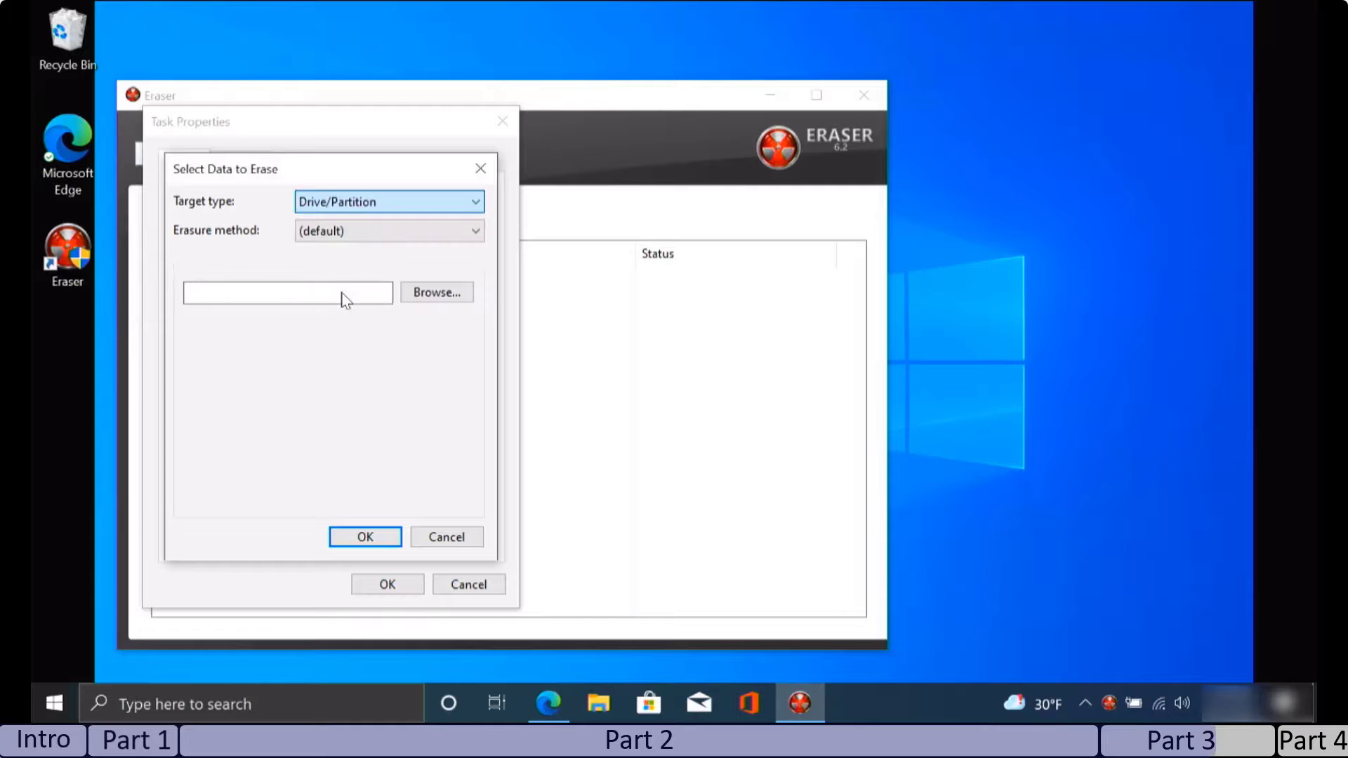
click(343, 296)
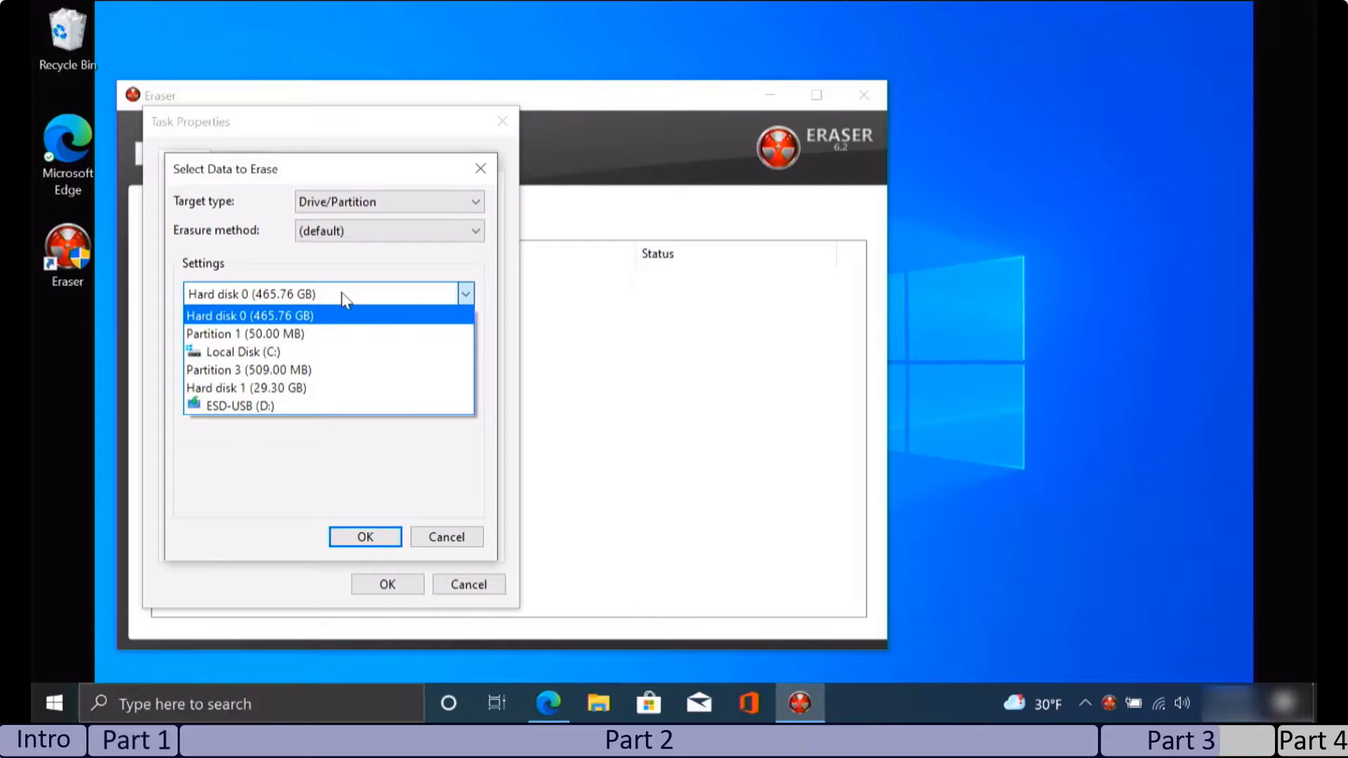
click(280, 411)
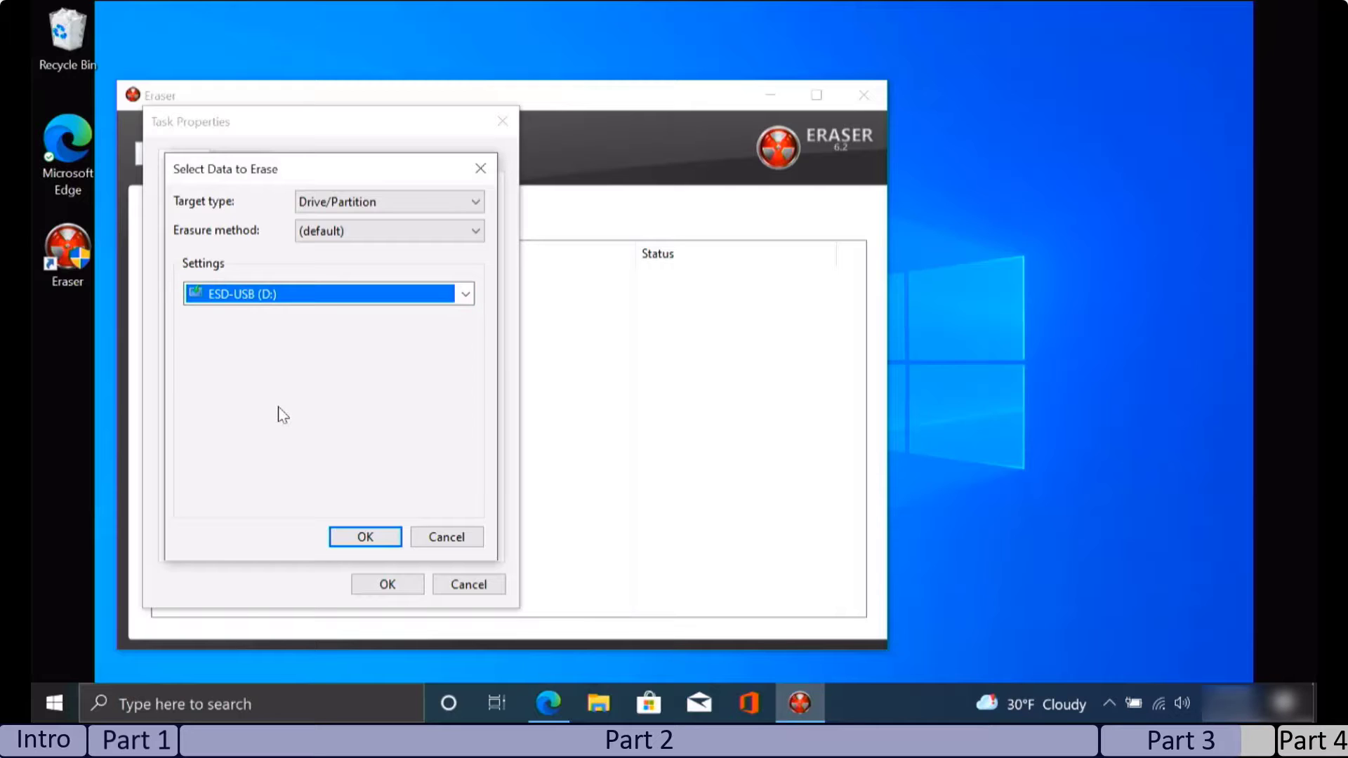
click(348, 539)
click(387, 583)
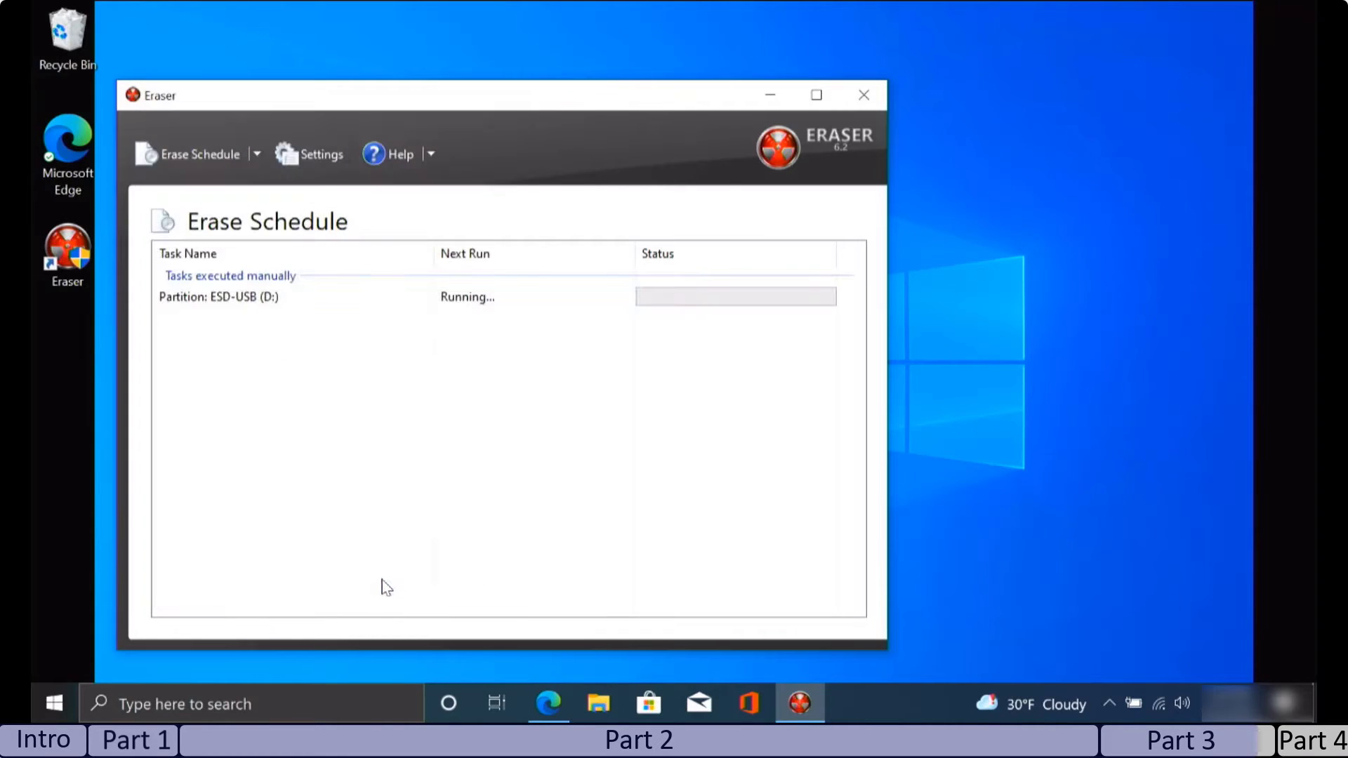